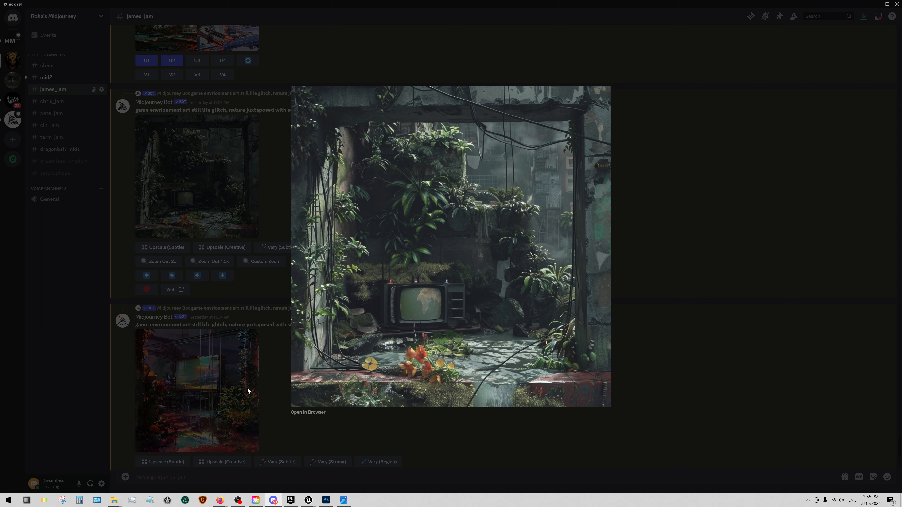
Switch to Unreal Editor, find the Cable Actor among the placeable actors and add one in the middle of the scene
left_click(309, 500)
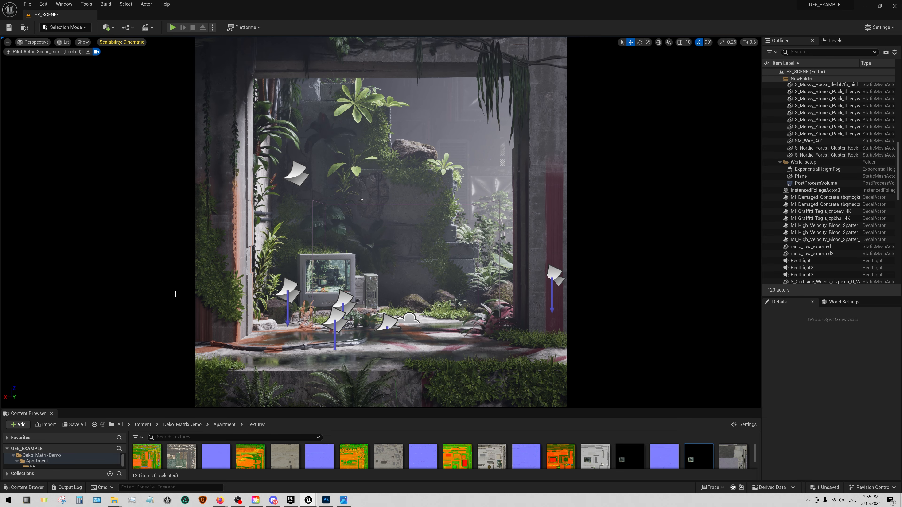
left_click(34, 43)
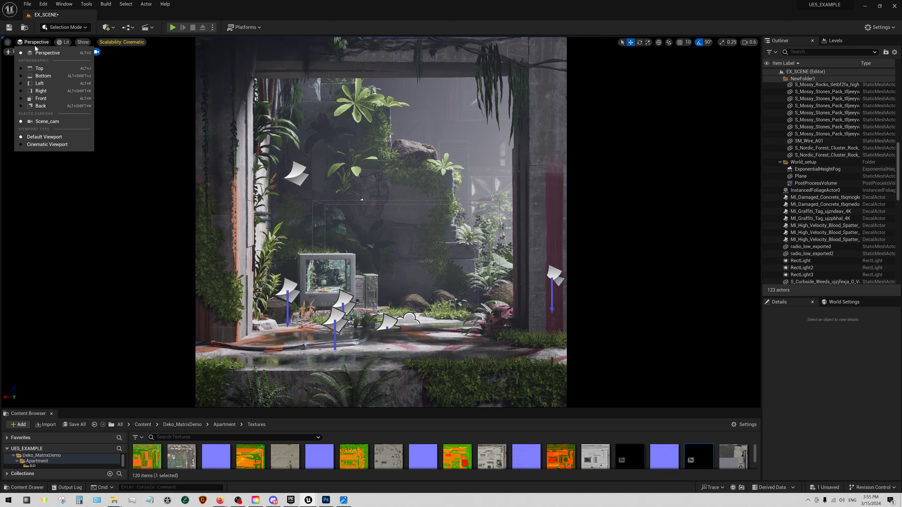
left_click(8, 42)
left_click(86, 4)
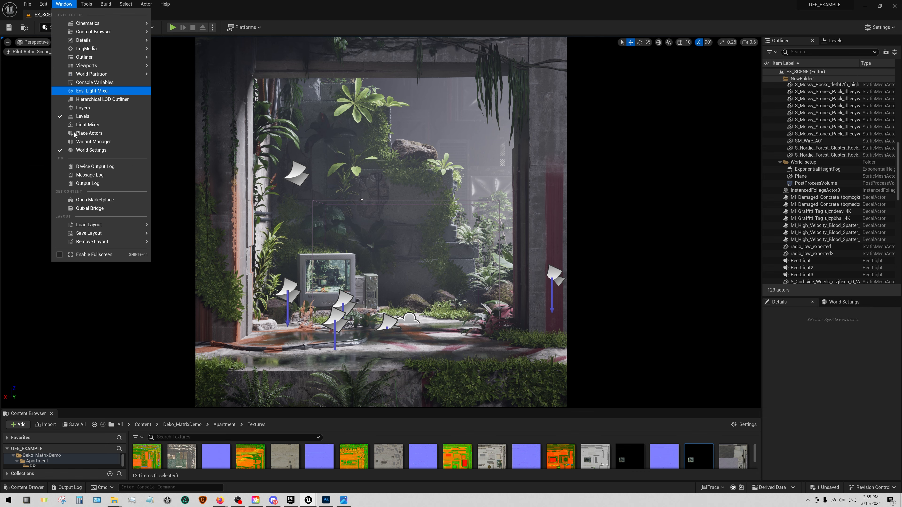
left_click(82, 141)
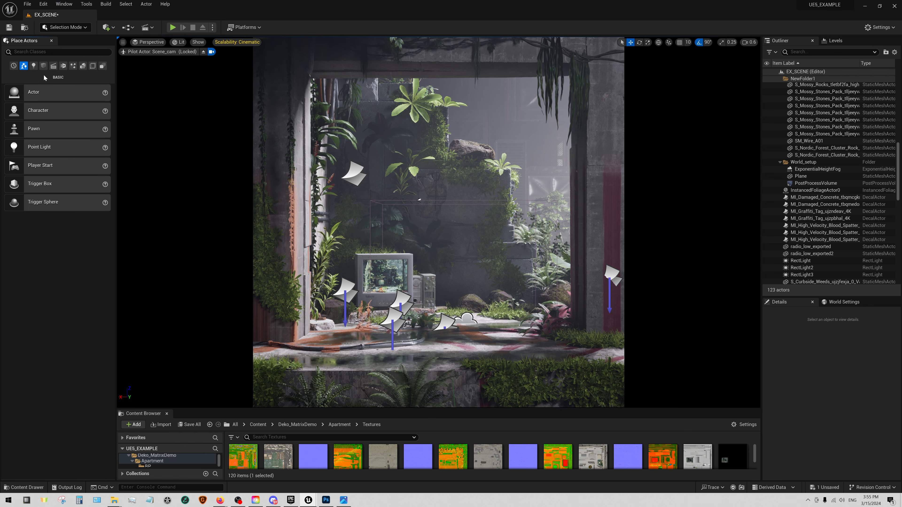
type("cable")
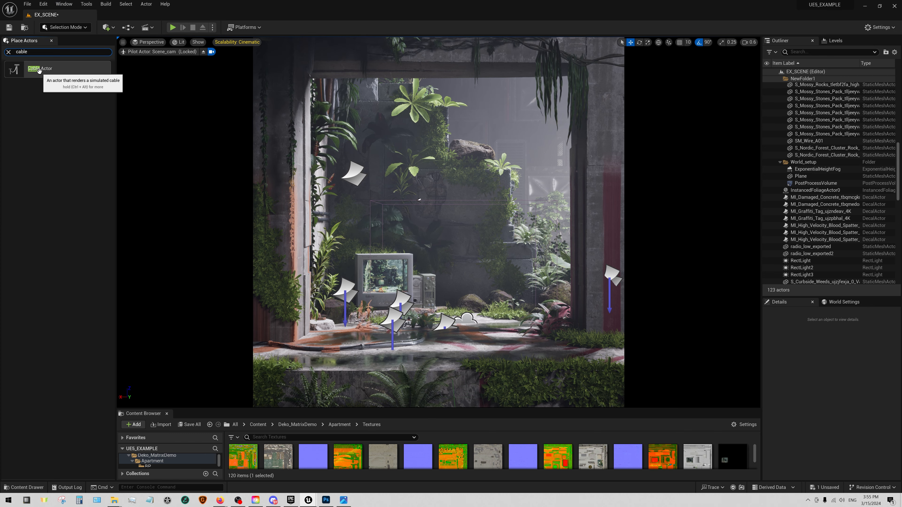
left_click_drag(40, 67, 486, 159)
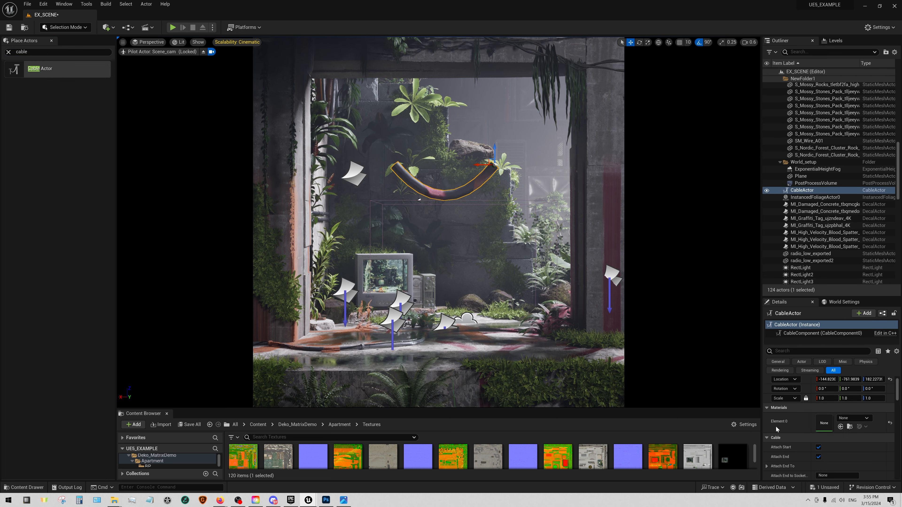
Assign the MI_Wire_A3 material from ModSci_Engineer/Materials/Wire to the new cable's Element 0
left_click(259, 425)
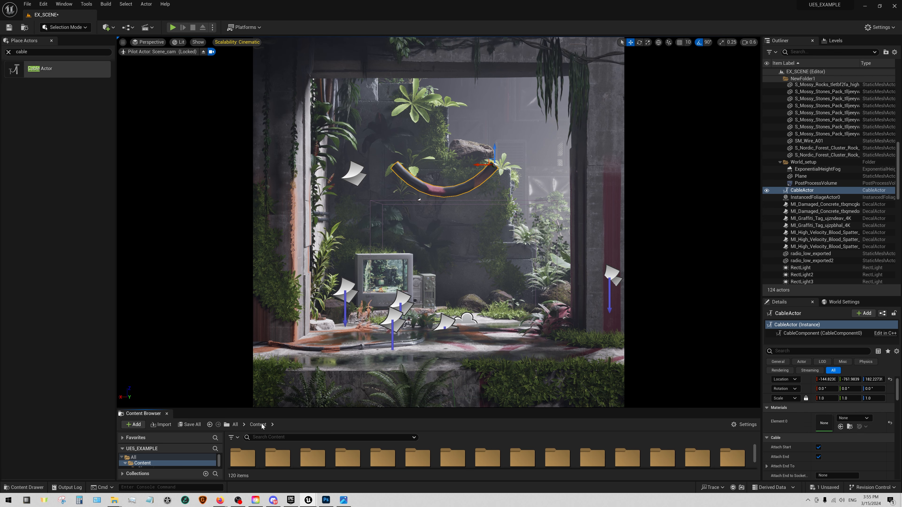
left_click_drag(355, 408, 365, 372)
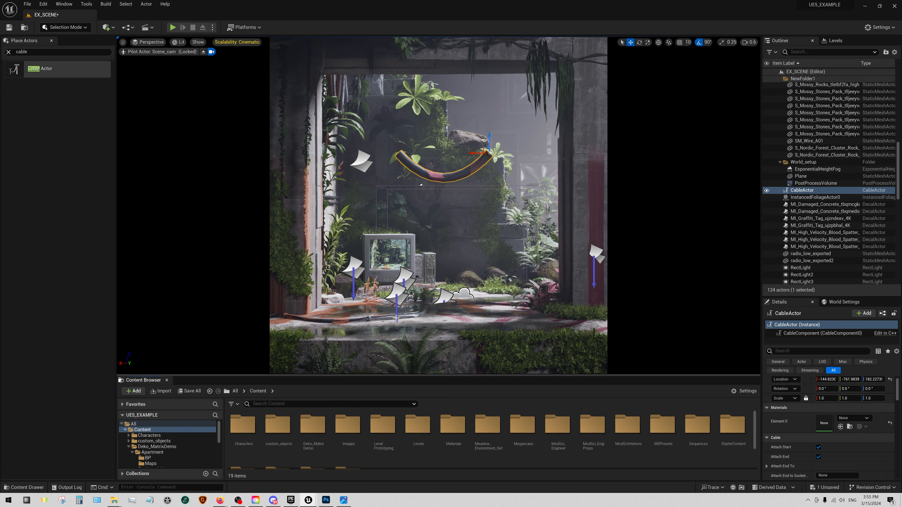
left_click(568, 435)
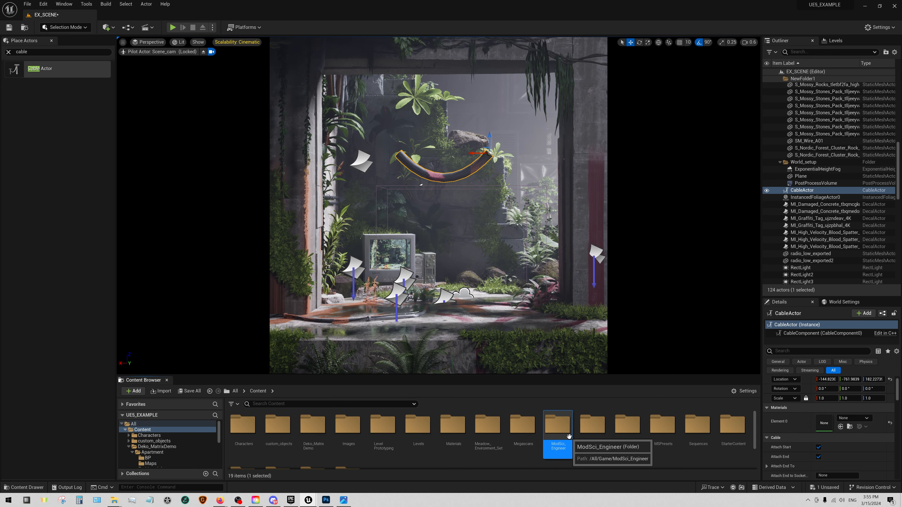
double_click(569, 436)
double_click(312, 425)
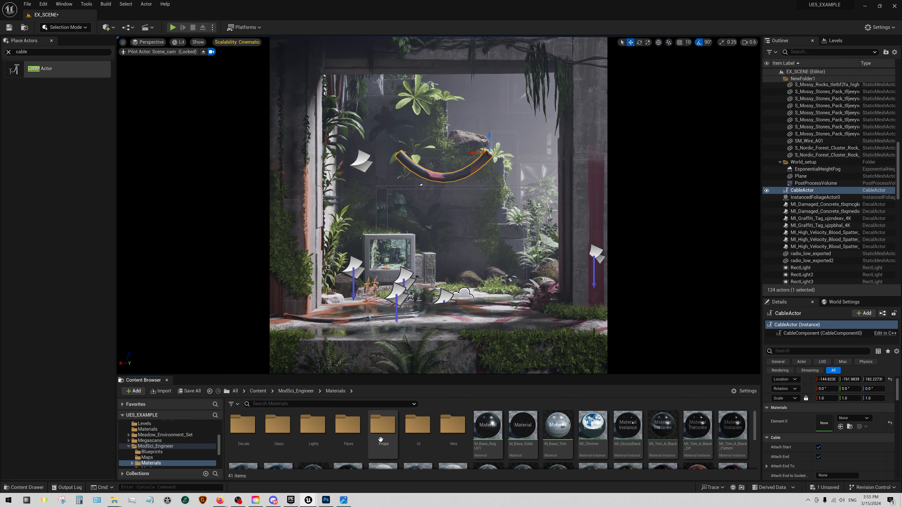
double_click(449, 431)
left_click_drag(309, 426, 845, 423)
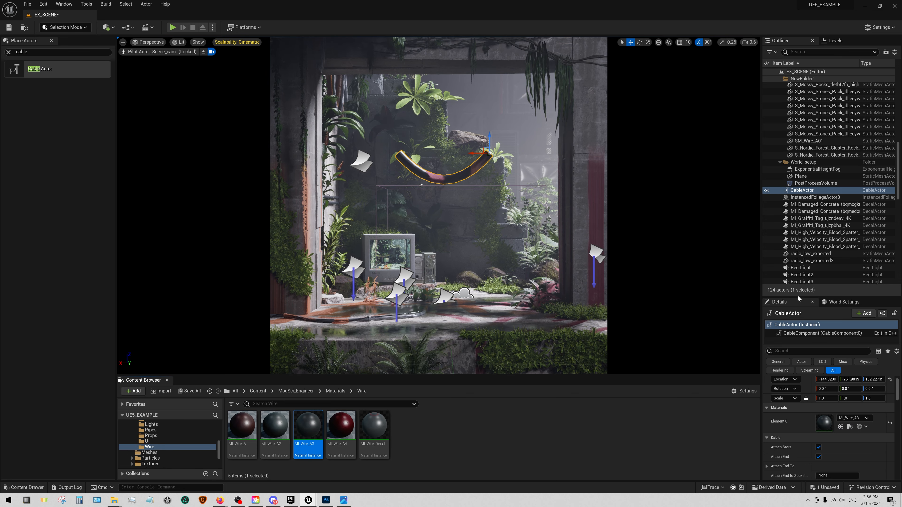
Scale the cable uniformly to about 0.2 and move it to the upper-left corner of the concrete opening
left_click_drag(798, 297, 798, 183)
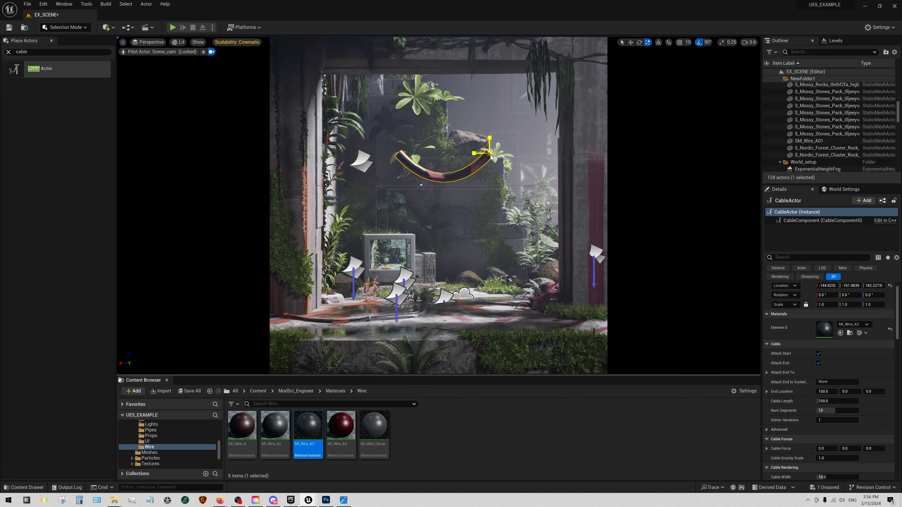
left_click_drag(491, 154, 472, 159)
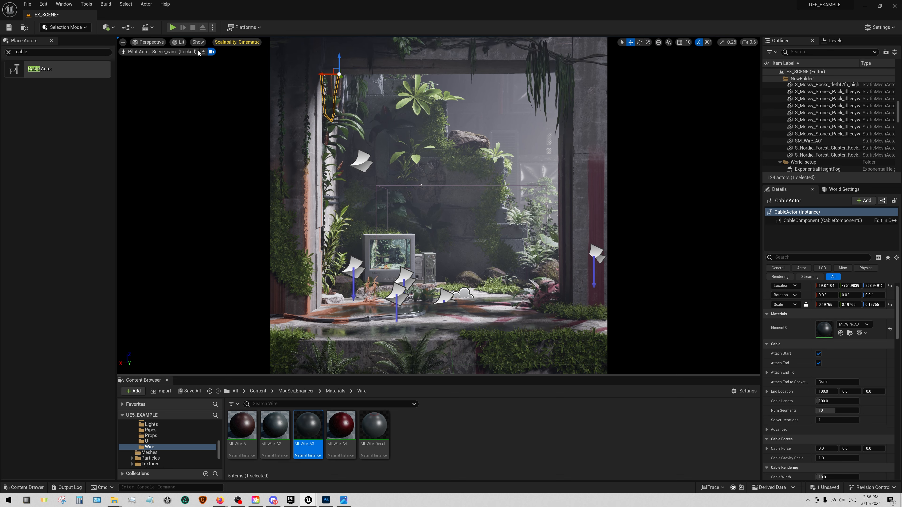
left_click(8, 51)
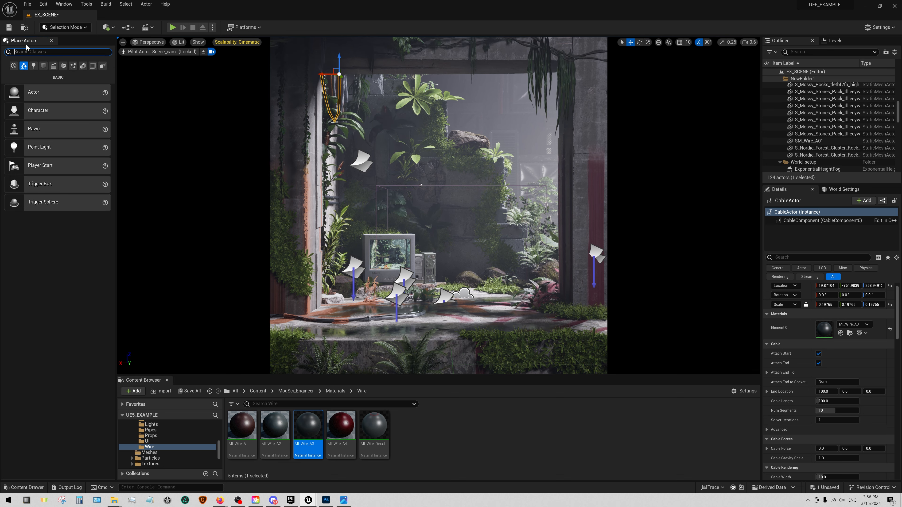
left_click(51, 41)
Stop piloting Scene_cam and rotate the cable to -90 degrees about Z
left_click(88, 51)
right_click_drag(426, 199, 299, 188)
key("w")
key("e")
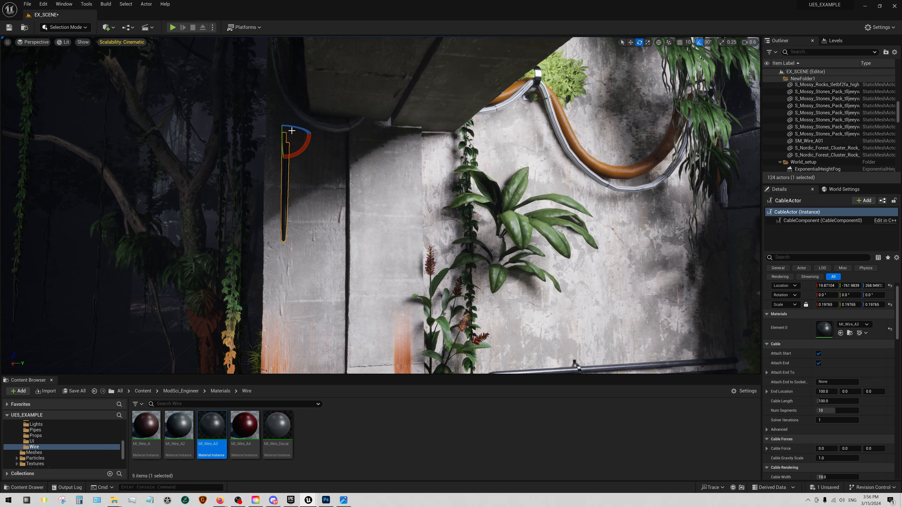
key("w")
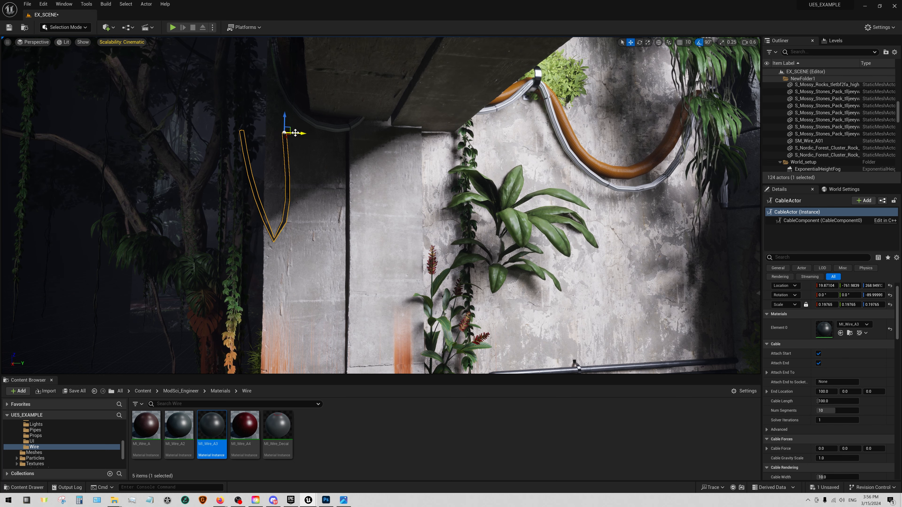
Move the cable toward the wall hoses and raise it, to about Y -632 and Z 296
left_click_drag(289, 129, 539, 105)
key("w")
key("d")
right_click_drag(539, 104, 499, 100)
key("e")
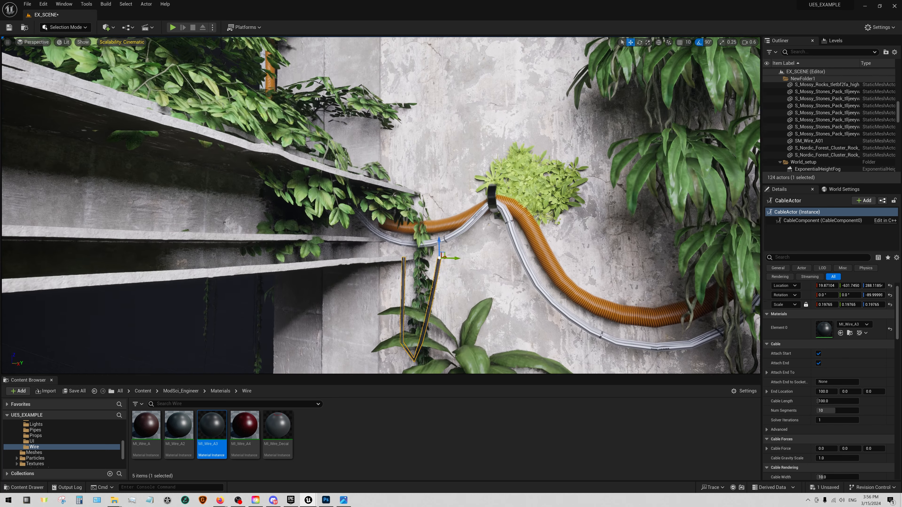
left_click_drag(437, 246, 437, 230)
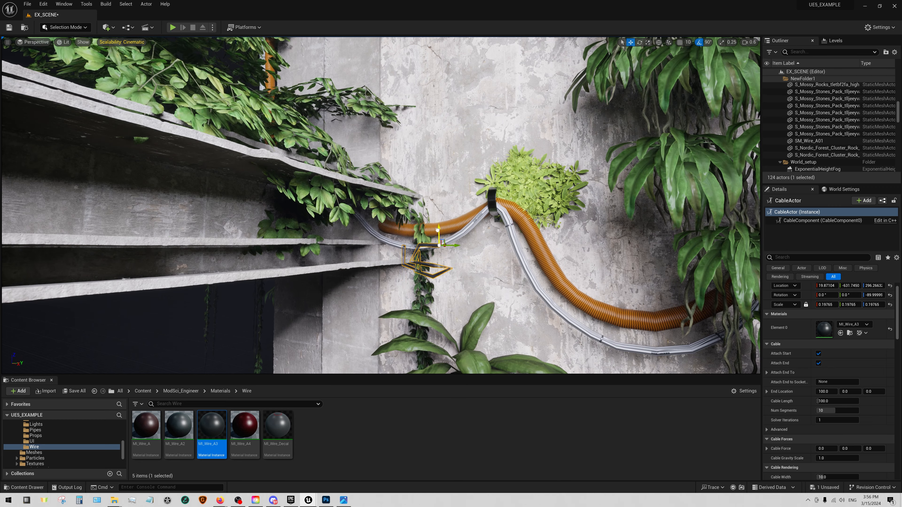
Shift the cable along X to about 10.5 and return to the Scene_cam view
left_click_drag(445, 265, 390, 253, "alt")
right_click_drag(391, 253, 393, 253)
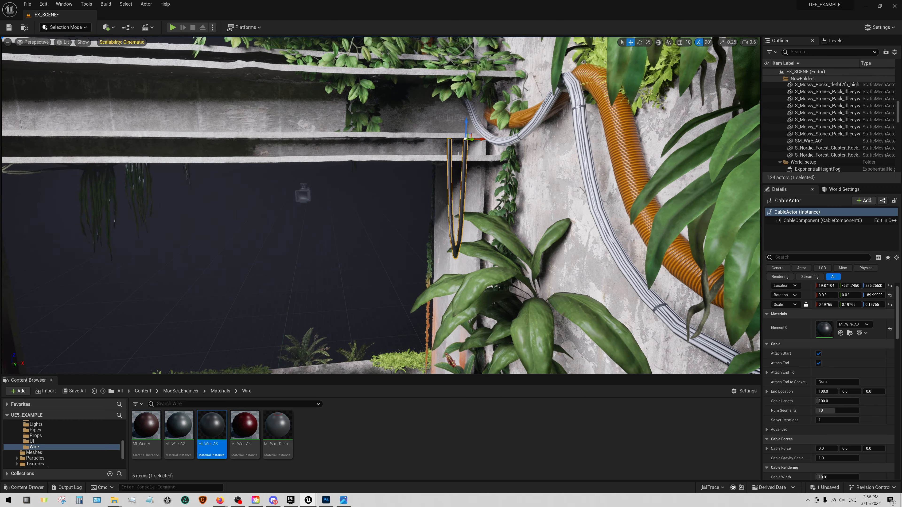
left_click_drag(485, 138, 460, 139)
left_click(34, 42)
left_click(48, 124)
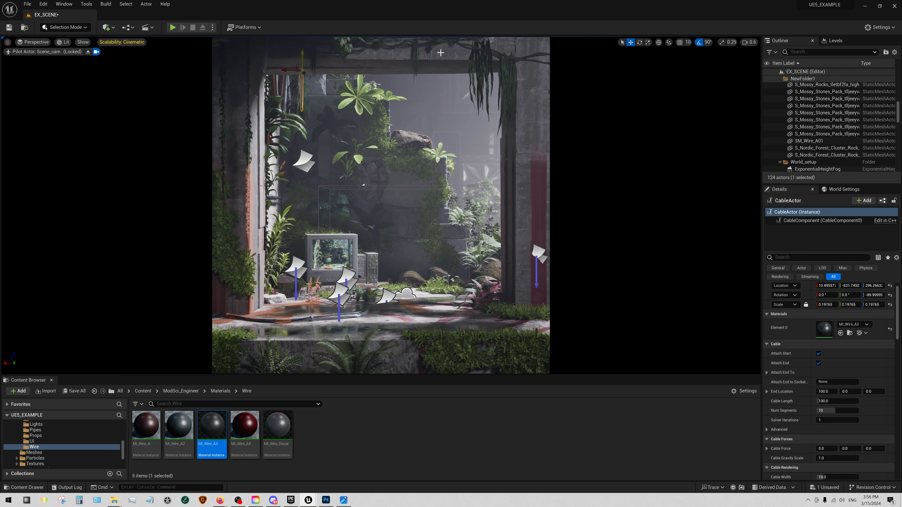
With rotation snapping off, rotate the cable to about -70 degrees around Z and set its Num Segments to 40
left_click(699, 42)
key("e")
left_click(317, 68)
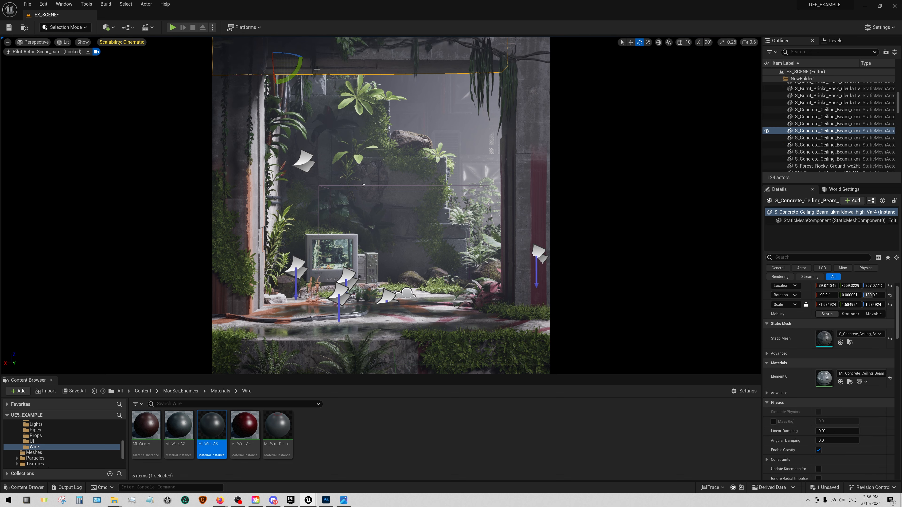
left_click(307, 78)
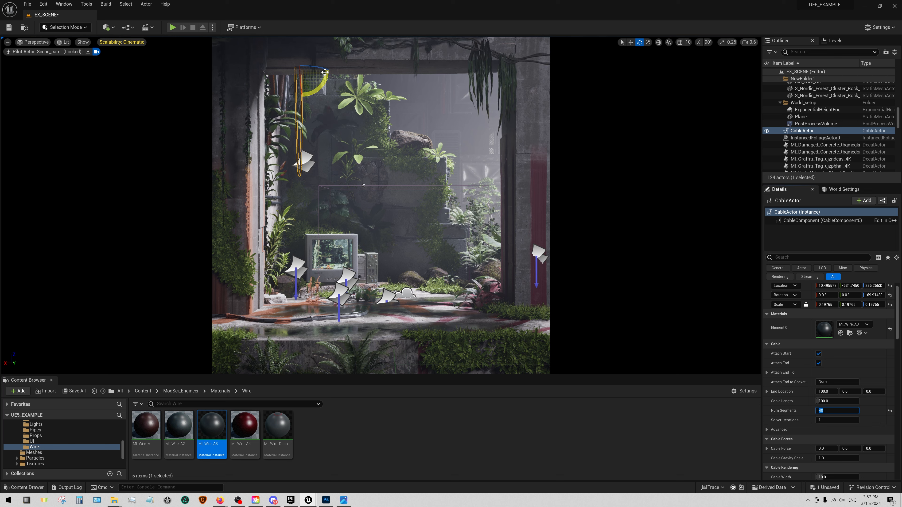
Duplicate the cable with the copy rotated to about -6.4 degrees around Z, and set the copy's End Location X to about 234.7
left_click_drag(321, 67, 323, 68, "alt")
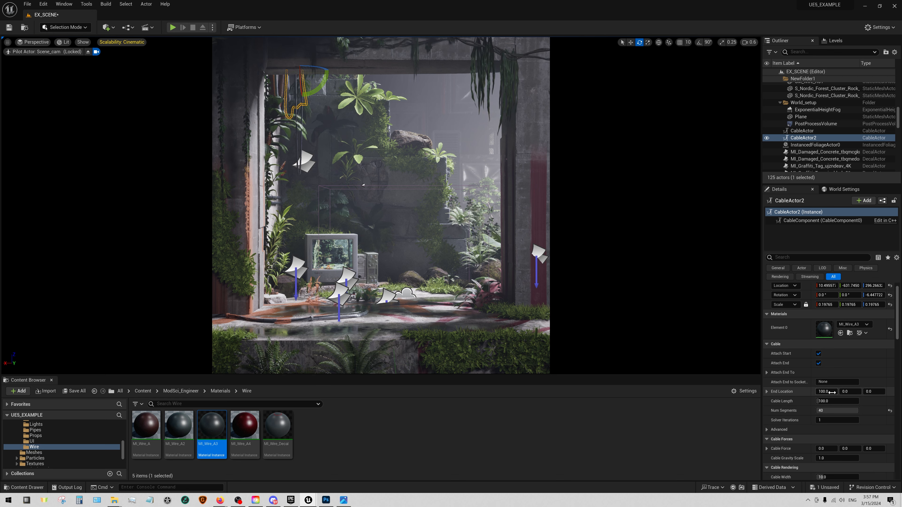
key("Return")
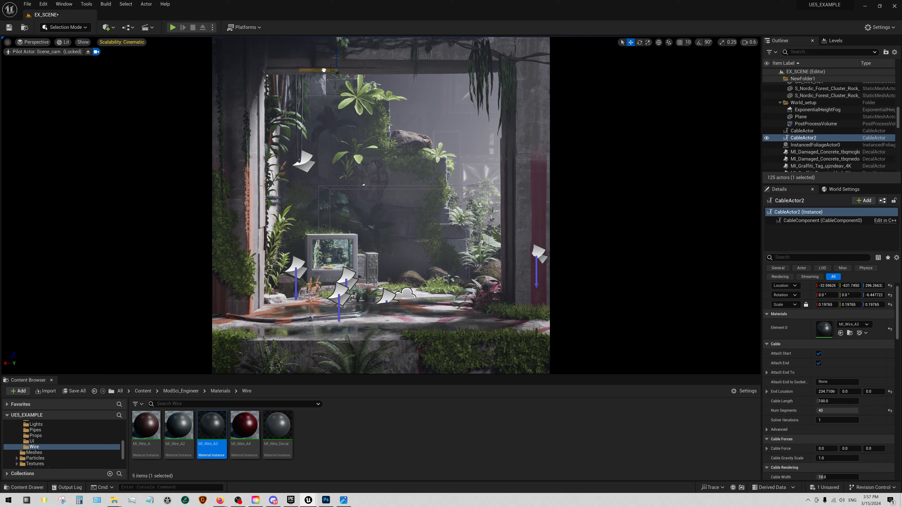
Outside the piloted camera, move the original cable deeper into the room to about Y -571, then return to the Scene_cam view
left_click(89, 53)
right_click_drag(382, 71, 341, 71)
key("w")
key("w")
right_click_drag(337, 155, 250, 153)
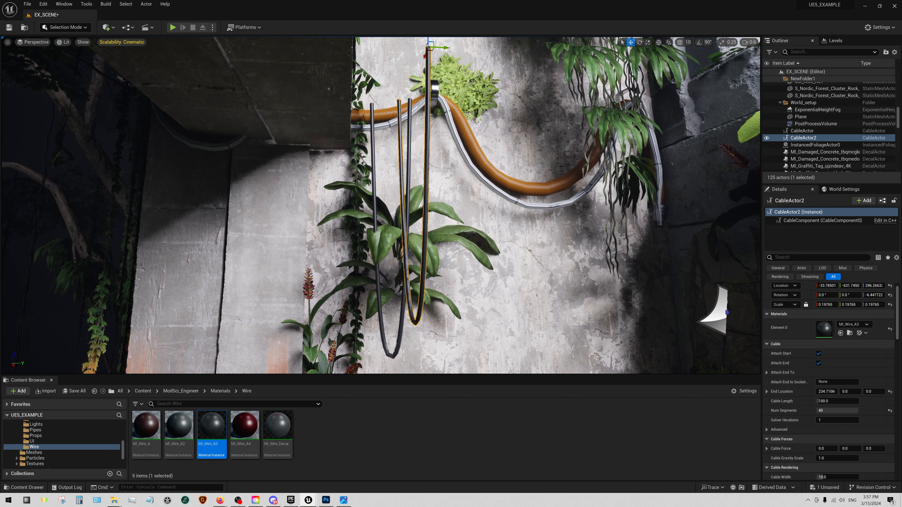
left_click(423, 100)
left_click_drag(423, 100, 538, 97)
right_click_drag(539, 106, 650, 106)
left_click(33, 42)
left_click(39, 118)
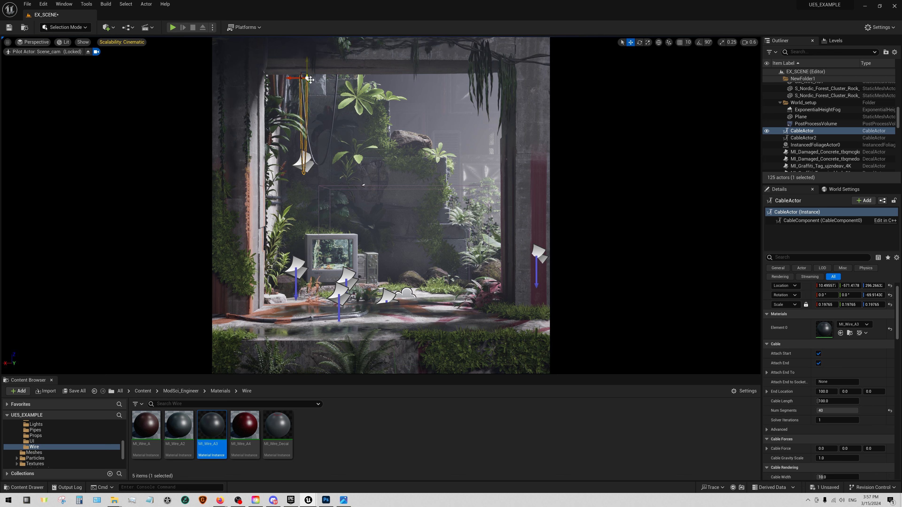
Duplicate the second cable to the front of the beam at about Y -836, Z 335, with a Cable Length of about 271
left_click(337, 83)
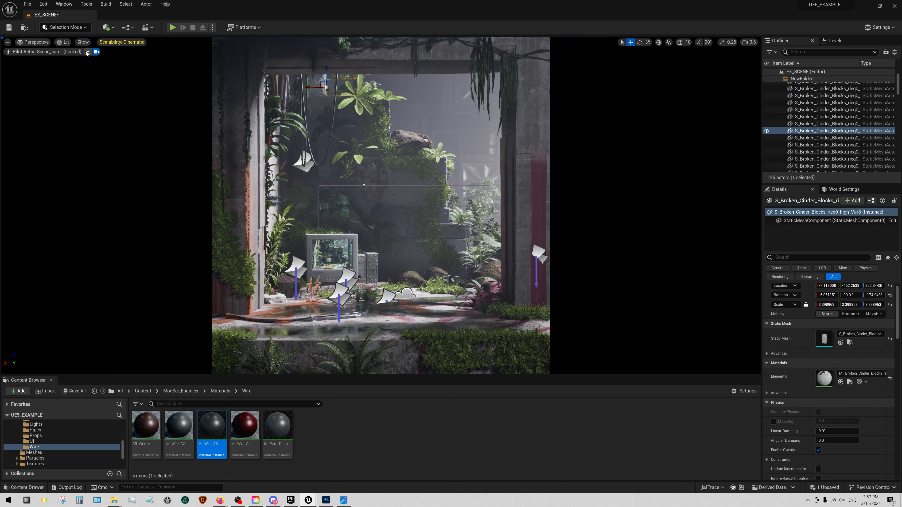
left_click(88, 52)
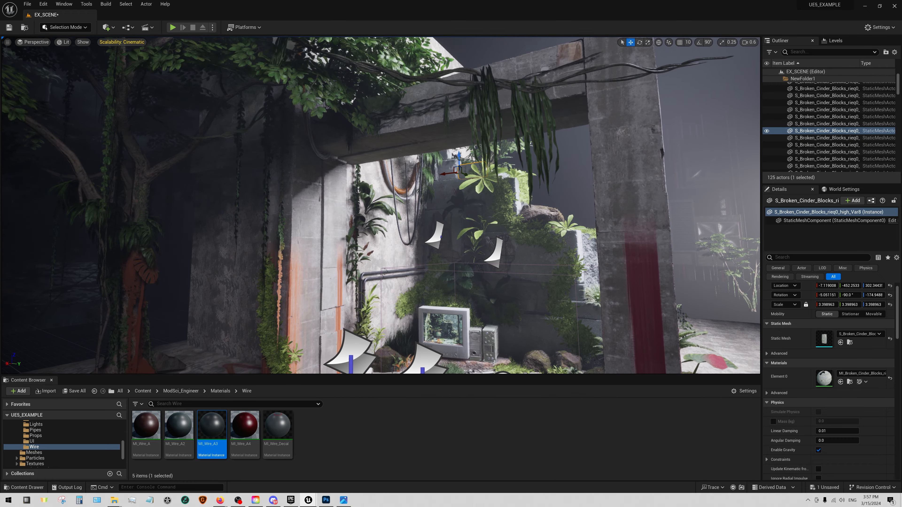
left_click(410, 159)
left_click_drag(410, 158, 406, 77, "alt")
left_click_drag(822, 401, 840, 401)
left_click(36, 42)
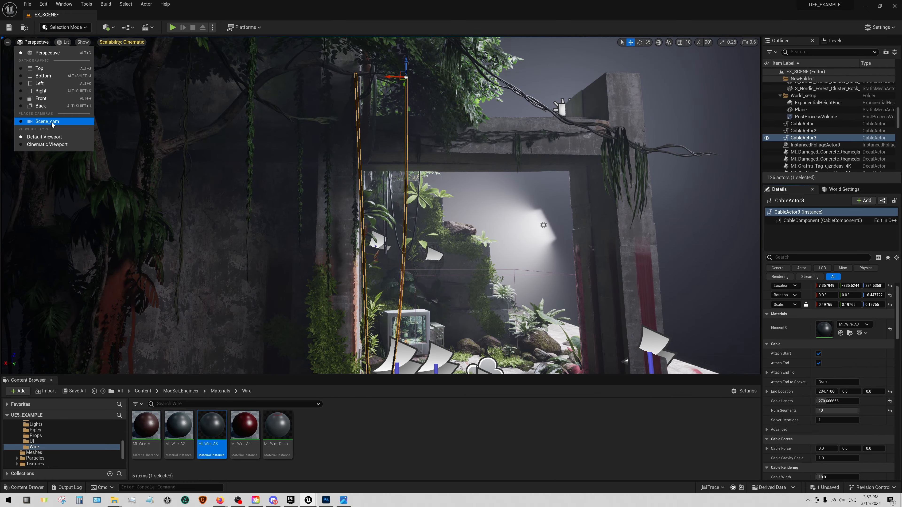
left_click(49, 121)
Set Num Segments to 60 on the cable actors and clear the selection
left_click(803, 138)
left_click(829, 411)
type("60")
key("Return")
scroll(828, 395, "down", 2)
left_click(802, 116)
left_click(825, 387)
type("60")
left_click(803, 131)
left_click(827, 388)
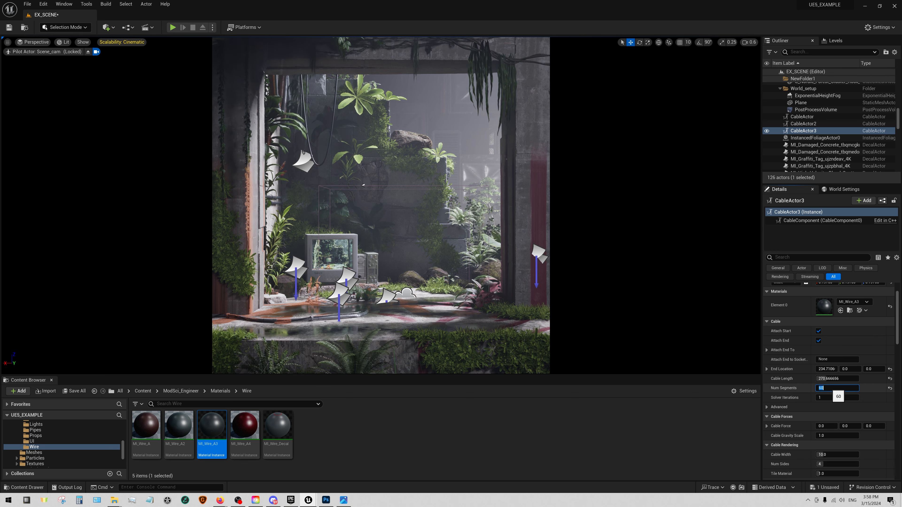
type("60")
key("Escape")
Open the Megascans Native_Violet plant folder and examine the red color overlay in its billboard material instance
double_click(408, 425)
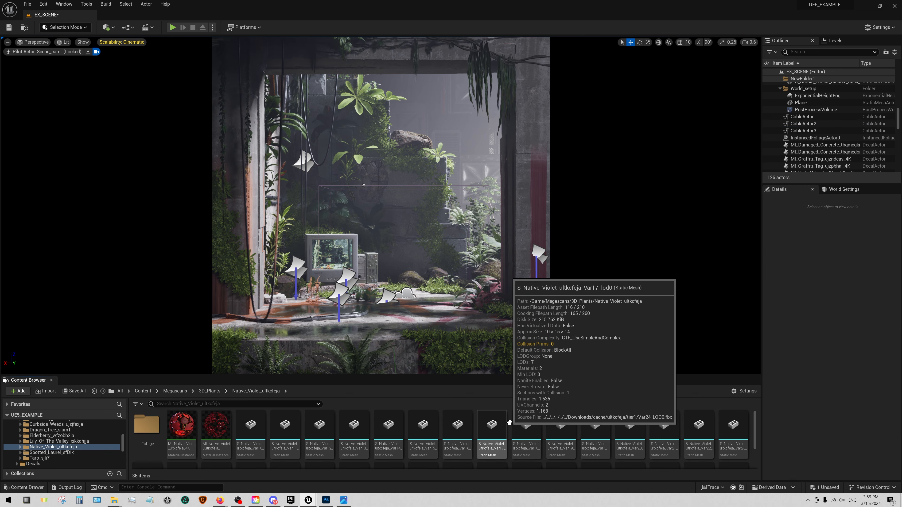
left_click_drag(405, 383, 405, 361)
left_click(258, 408)
double_click(215, 405)
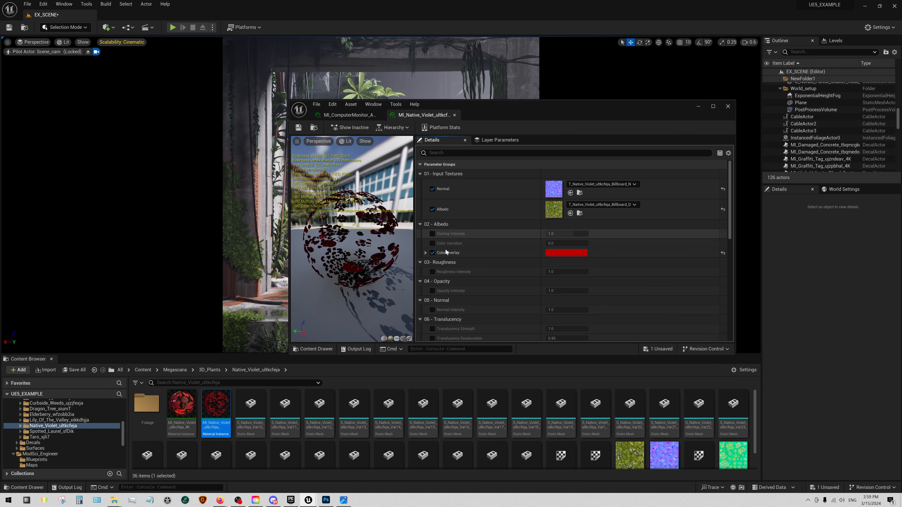
left_click(698, 106)
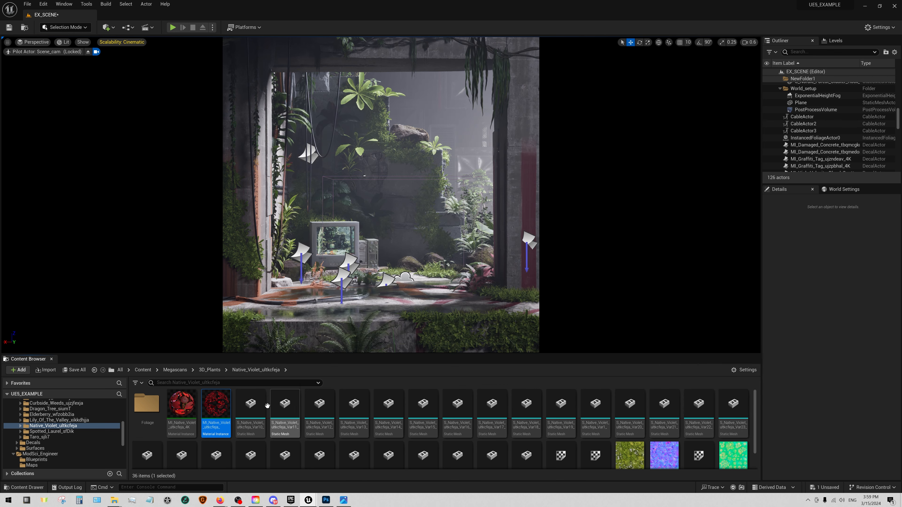
Open the Native_Violet Foliage folder and switch the editor to Foliage Mode to review the foliage types
left_click(250, 409)
left_click(159, 409)
double_click(160, 408)
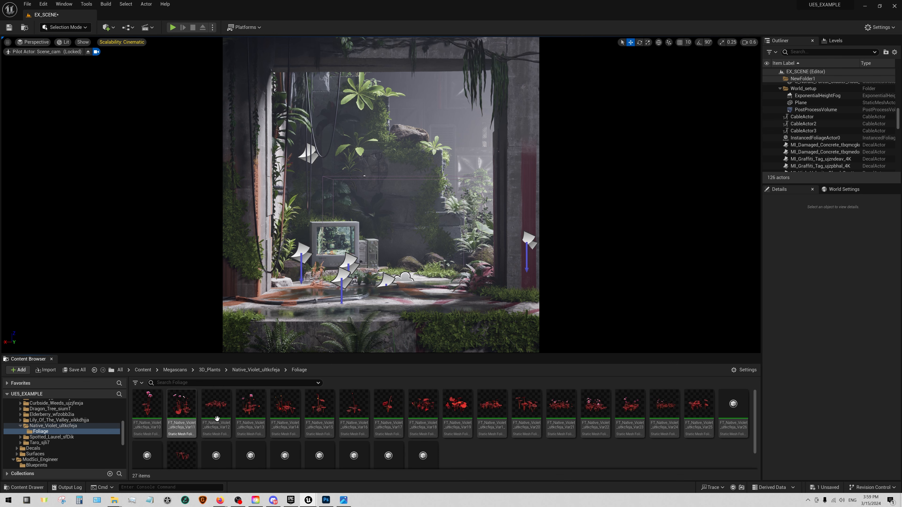
left_click(65, 27)
left_click(57, 52)
scroll(38, 227, "down", 3)
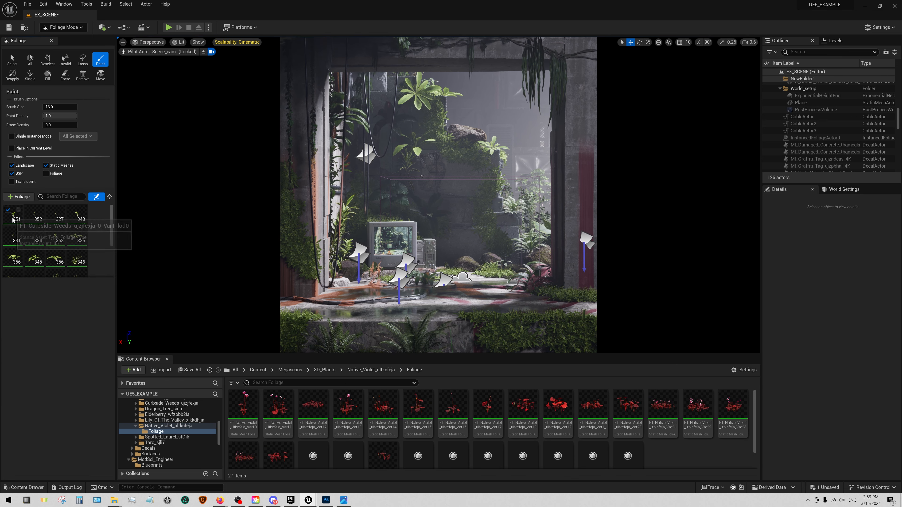
Select the 21 active foliage types in the palette and deactivate them all for painting
left_click(14, 271)
left_click(15, 274, "shift")
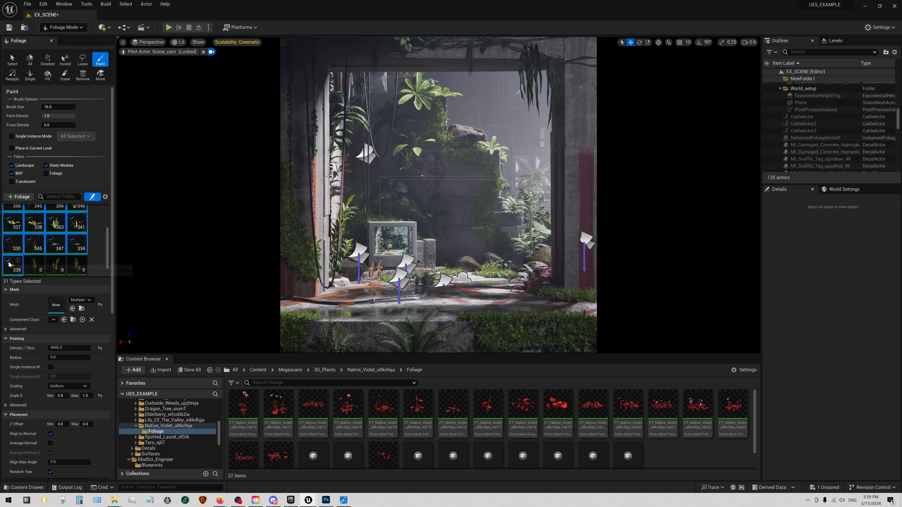
left_click(8, 260)
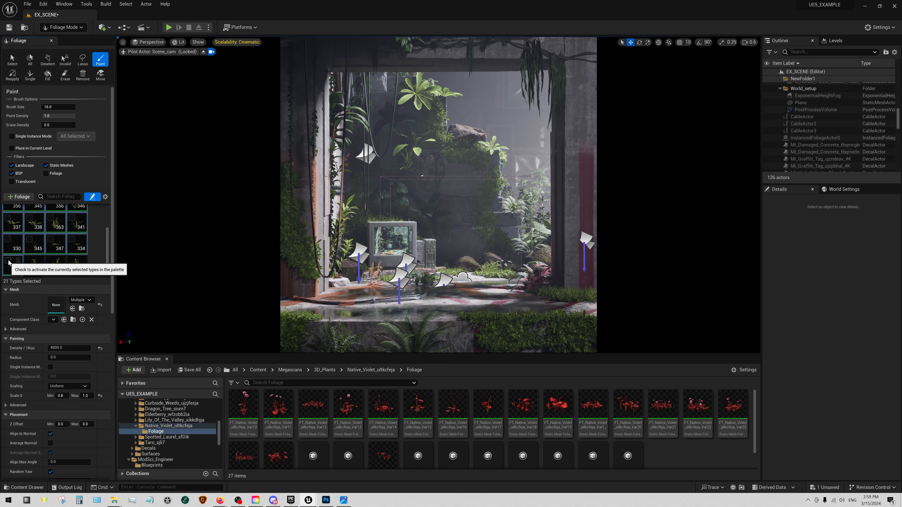
left_click(93, 251)
scroll(285, 447, "down", 2)
scroll(281, 434, "up", 1)
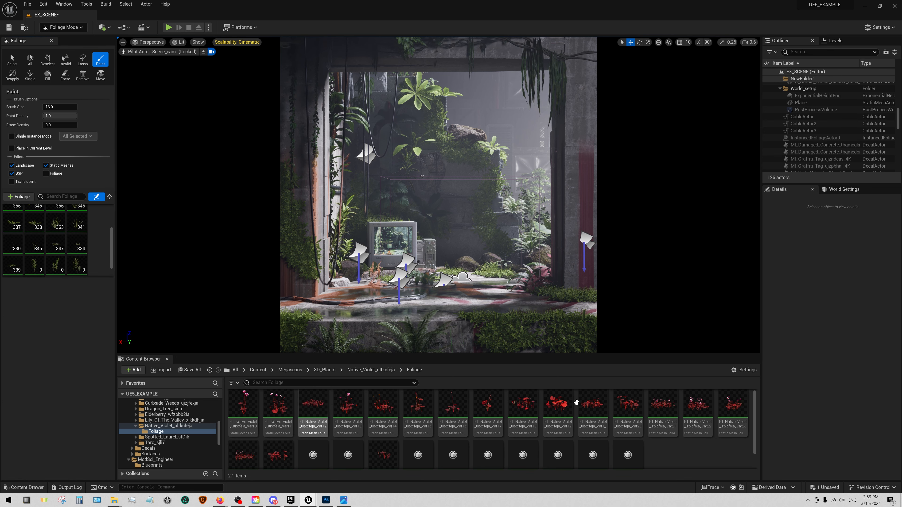
Add five consecutive red Native_Violet foliage variants, starting from Var17, to the foliage palette
left_click(733, 405)
left_click(244, 405, "shift")
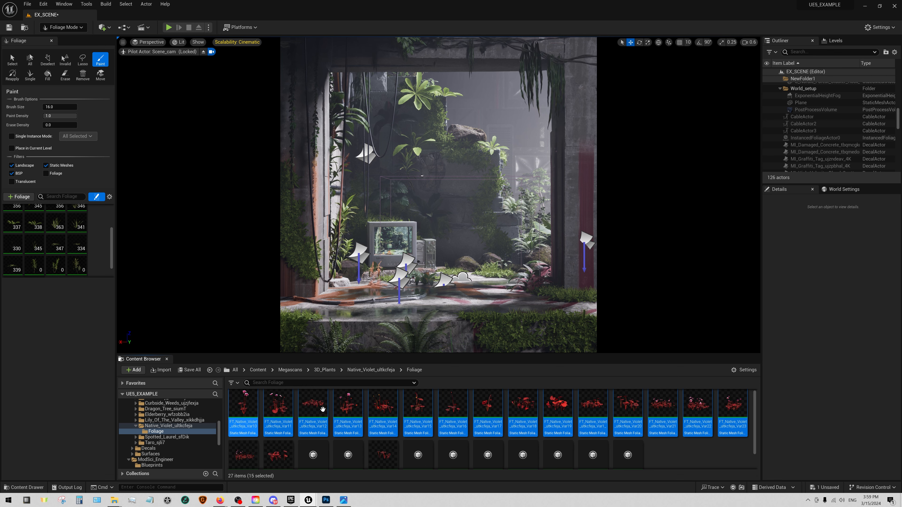
left_click(563, 413)
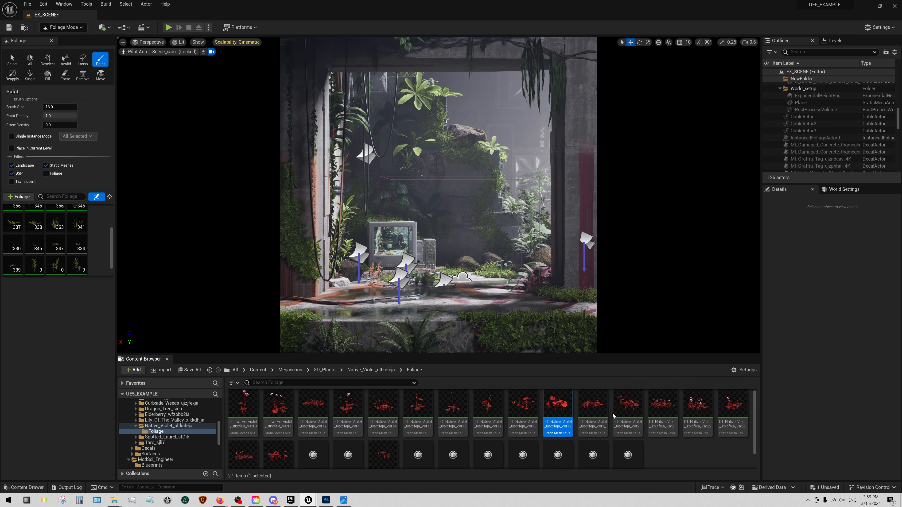
left_click(620, 414)
left_click(489, 411, "shift")
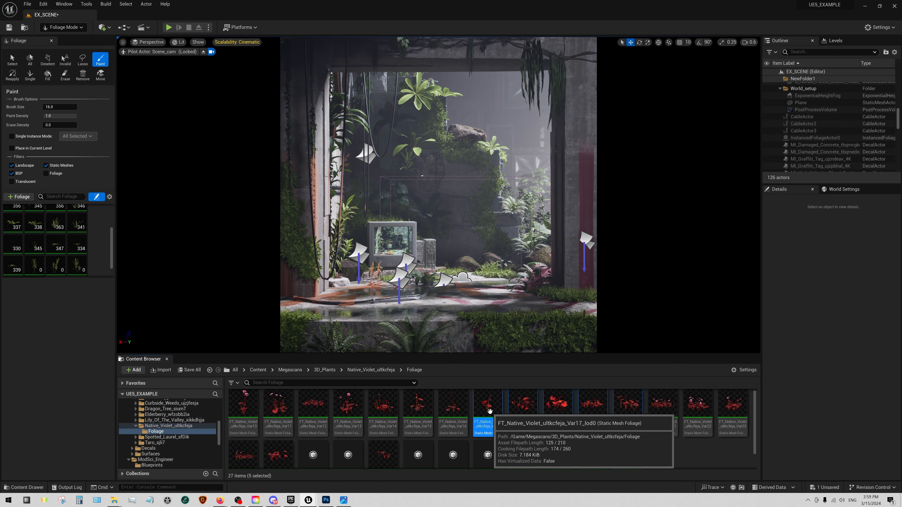
left_click_drag(490, 411, 95, 268)
Activate the five added violet types for painting and set their Scale X to Min 0.5 and Max 0.7
scroll(94, 262, "down", 2)
left_click(53, 274)
left_click(54, 249, "shift")
left_click(50, 242)
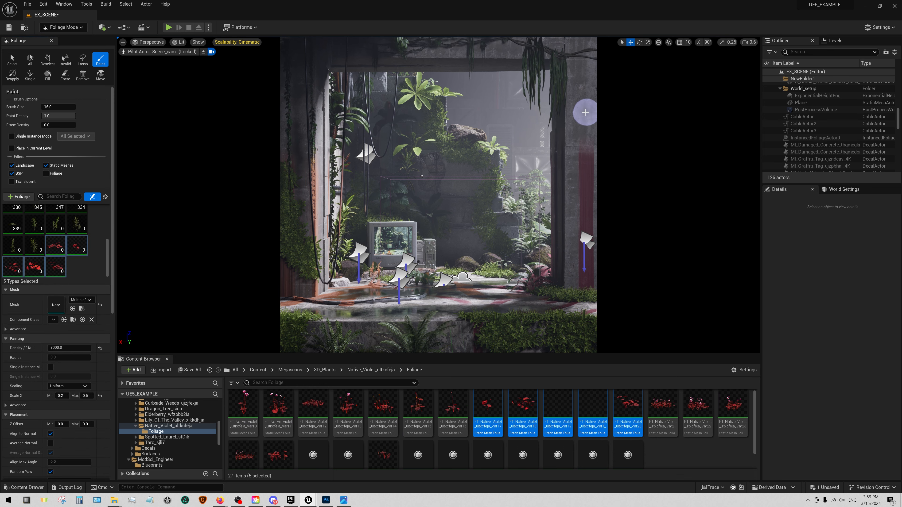
scroll(82, 442, "down", 3)
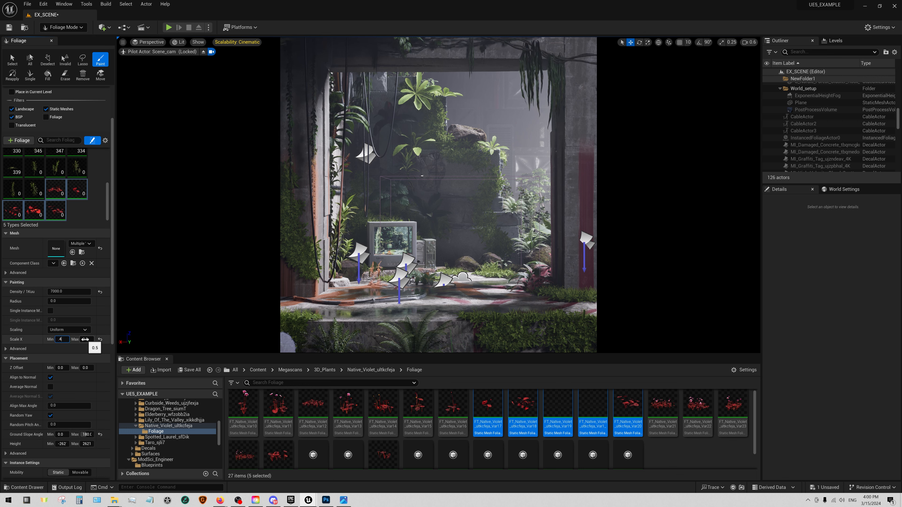
key("Return")
Paint red violets on the right pillar, undo the last stroke, paint more on the left side from a free view, and return to Scene_cam
left_click_drag(585, 114, 589, 150)
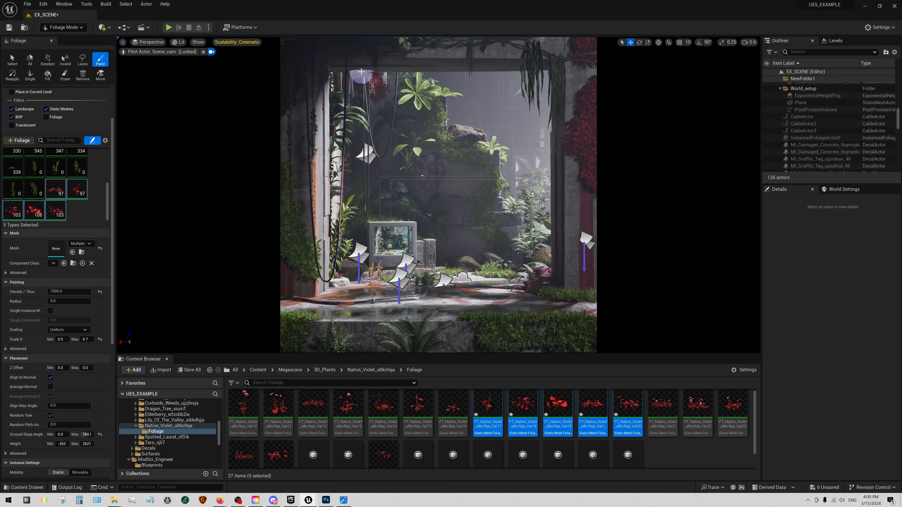
key("ctrl+z")
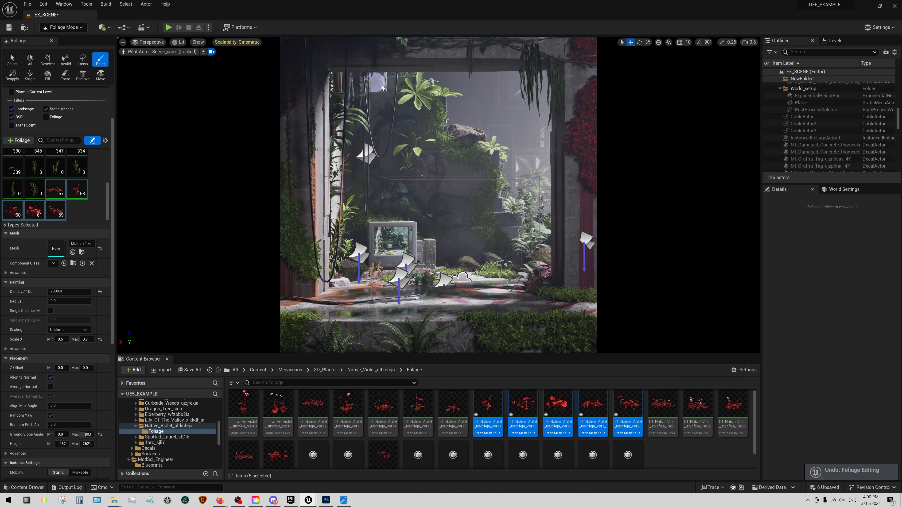
left_click(203, 52)
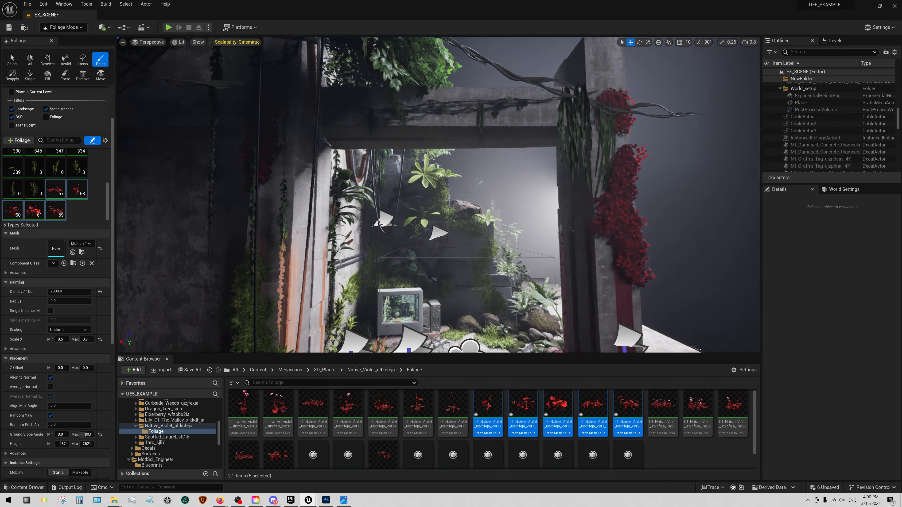
right_click_drag(401, 150, 400, 178)
left_click_drag(301, 213, 307, 132)
right_click_drag(307, 131, 234, 117)
left_click(147, 42)
left_click(160, 119)
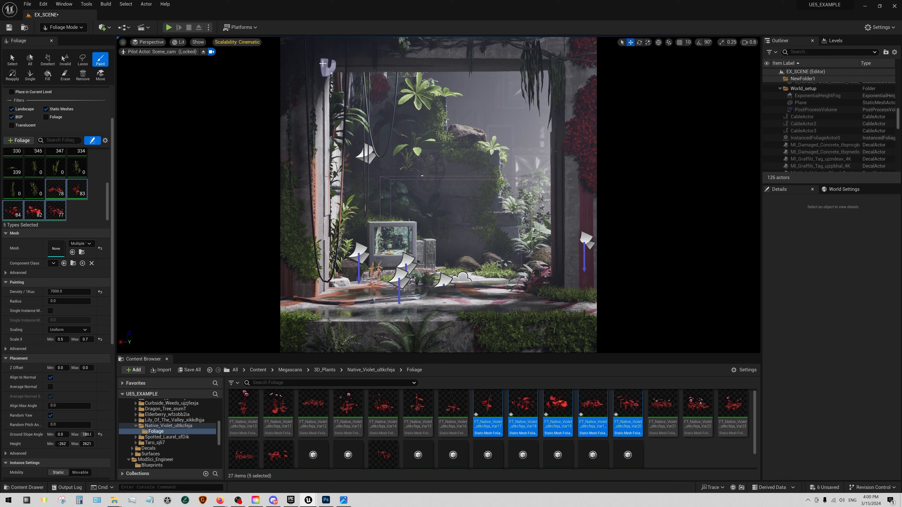
Paint red violets on the left wall and the foreground ledge's left end, undo the last two strokes, and hide the editor icons
left_click_drag(314, 136, 279, 168)
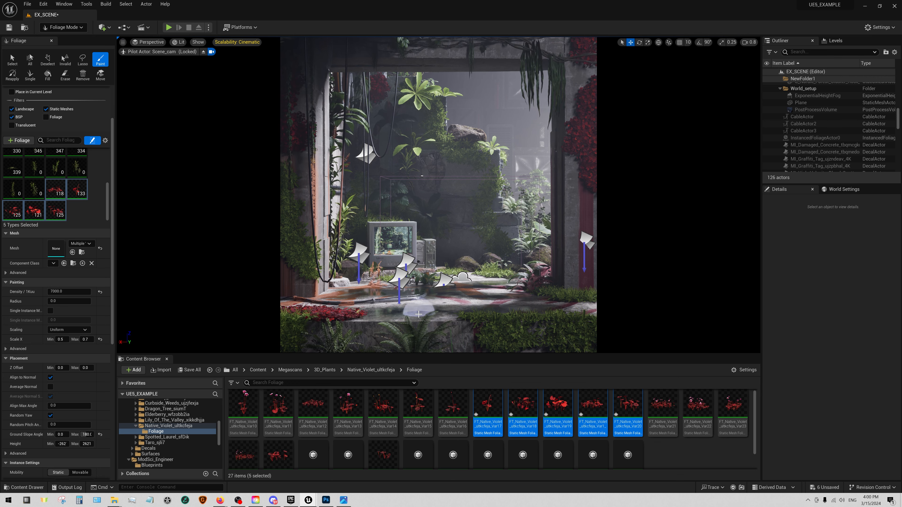
key("ctrl+z")
key("ctrl+z")
key("g")
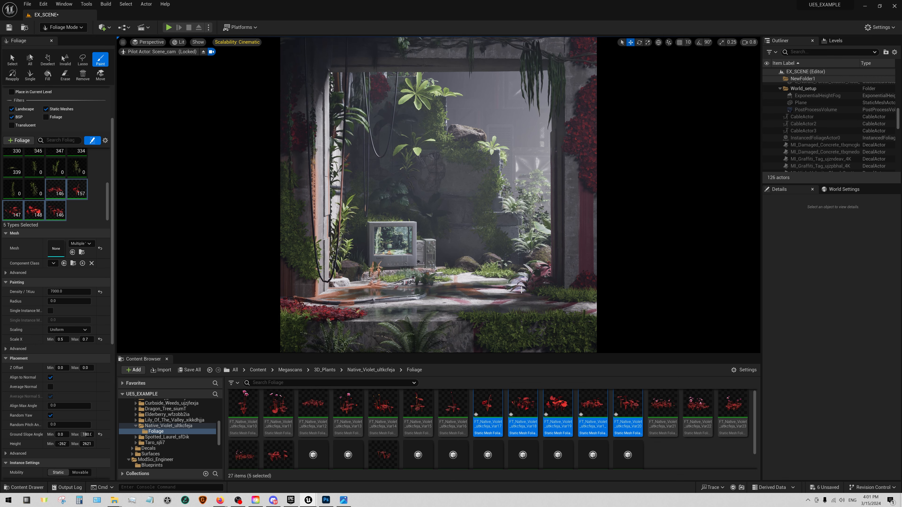
Switch to Selection Mode and set CableActor3's Cable Length to about 239 and Num Segments to 100
left_click(63, 27)
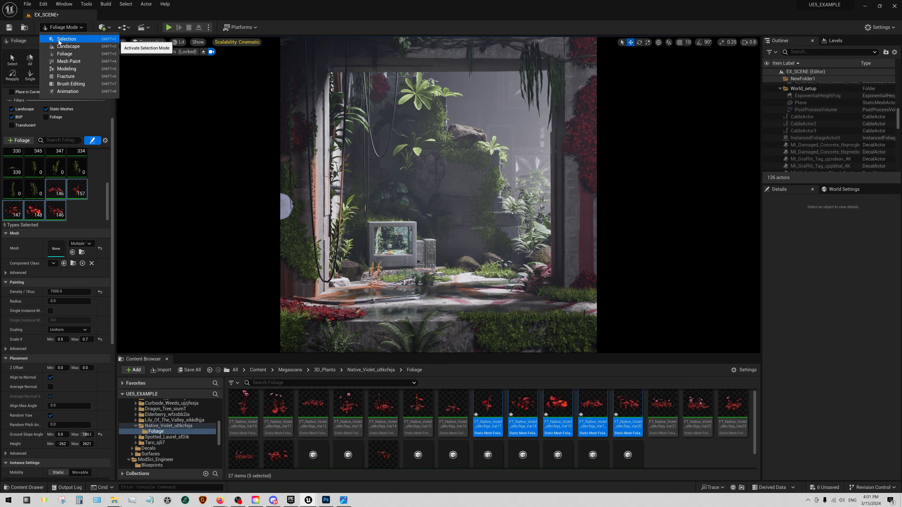
left_click(59, 40)
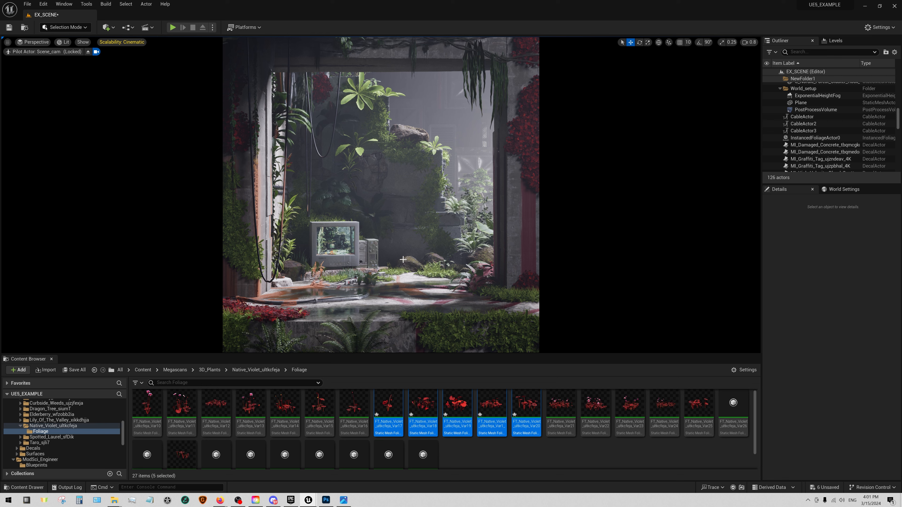
left_click(265, 280)
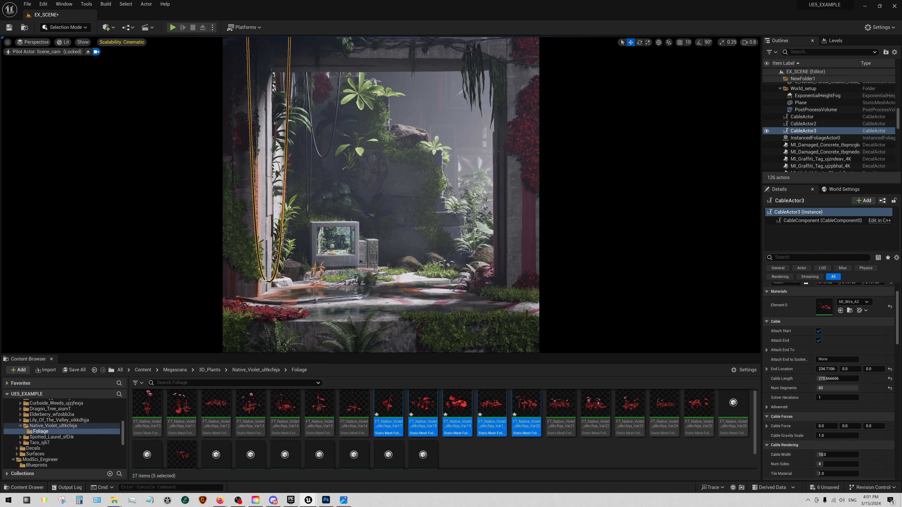
left_click_drag(832, 378, 825, 379)
left_click(825, 388)
type("100")
key("Return")
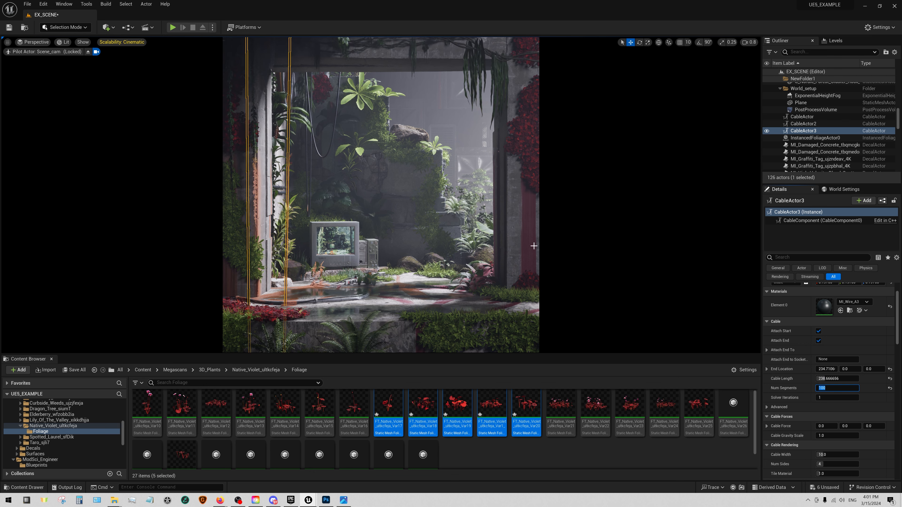
Open Quixel Bridge and go from the Decals category to its Graffiti subcategory
left_click(64, 4)
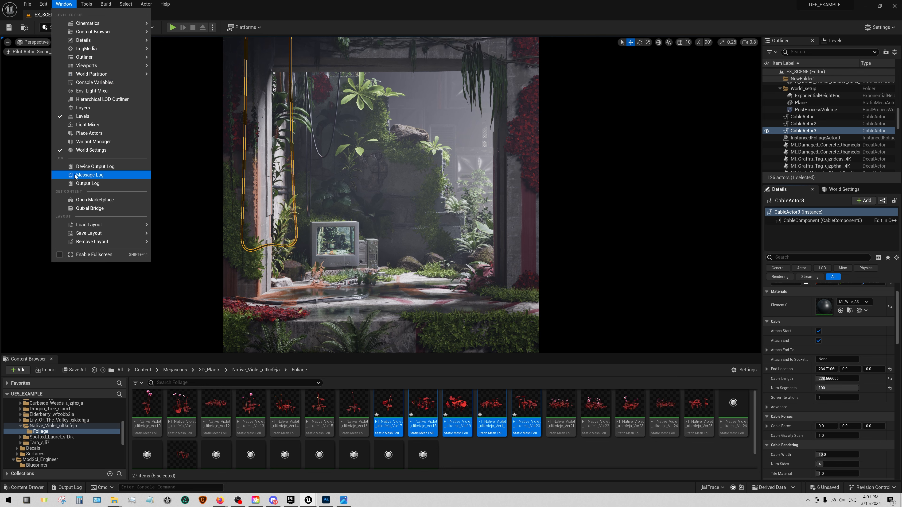
left_click(89, 208)
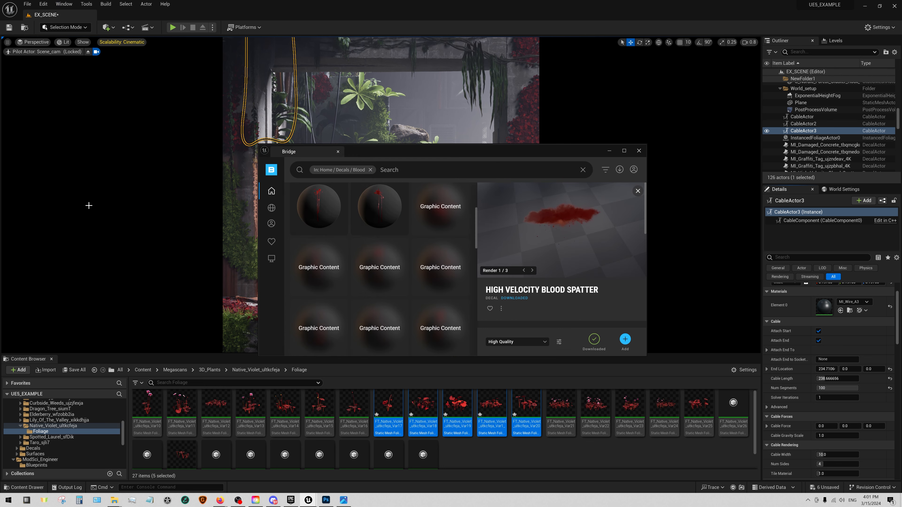
mouse_move(354, 222)
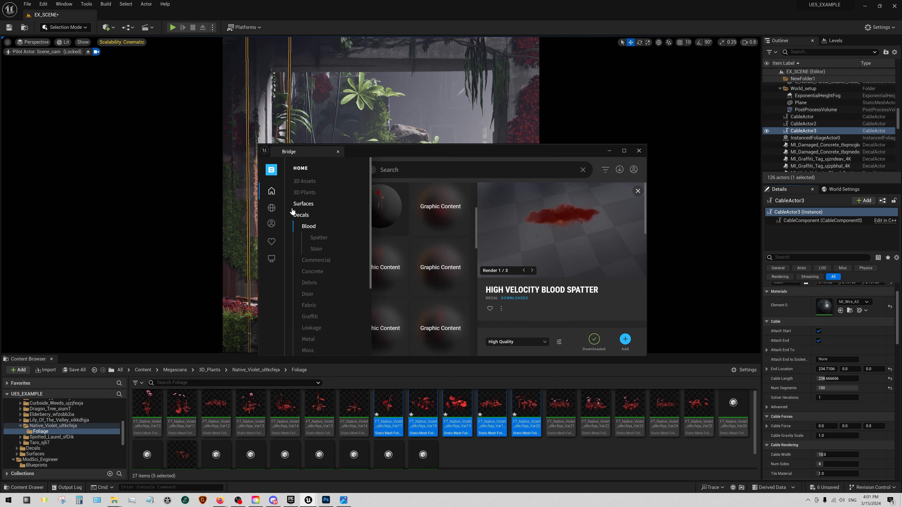
left_click(298, 215)
scroll(423, 246, "down", 3)
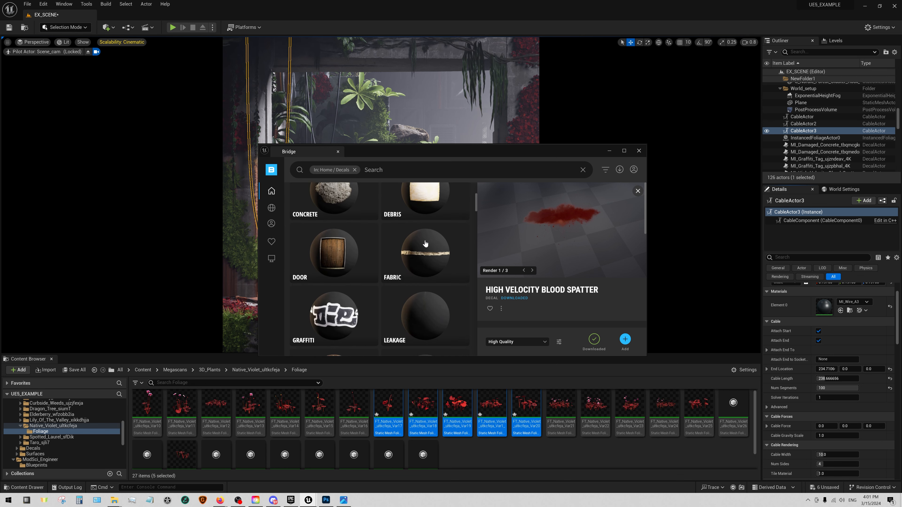
scroll(423, 245, "down", 5)
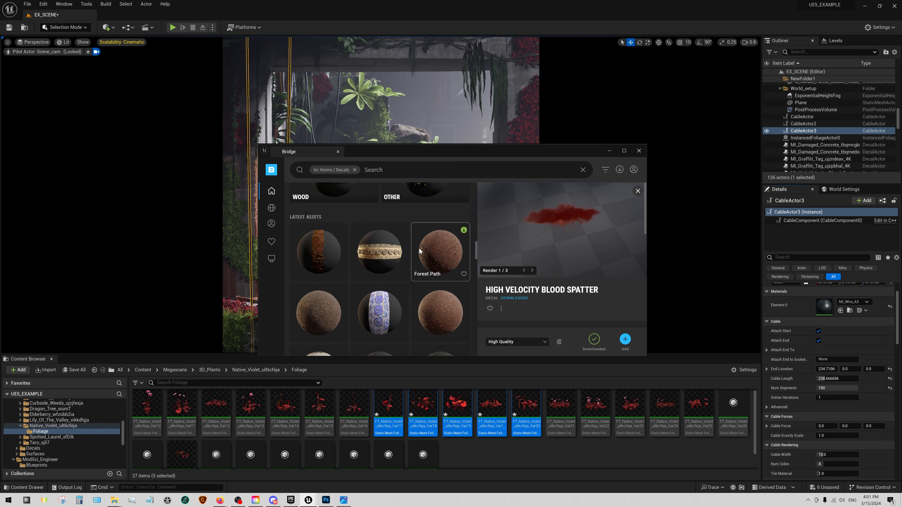
scroll(419, 253, "up", 3)
left_click(350, 241)
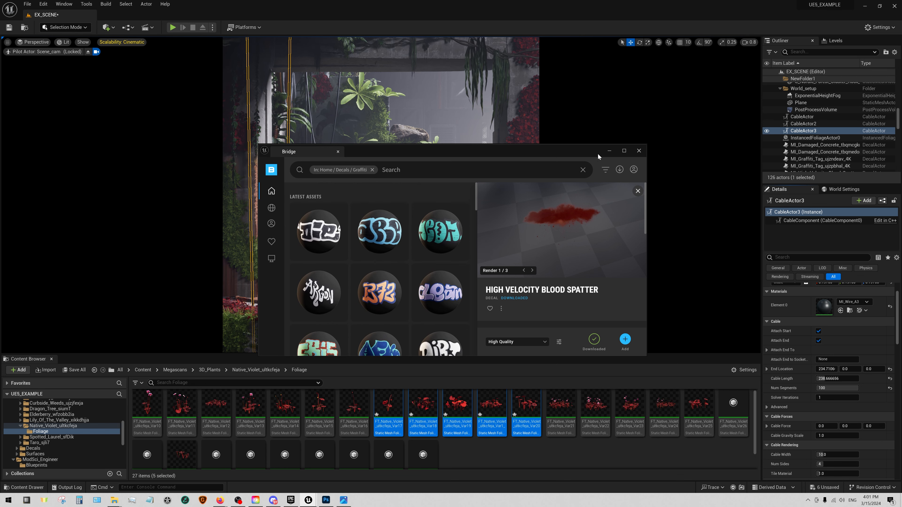
Maximize Bridge and look through the graffiti decals, including the red C:/ tag, for one that suits the scene
left_click(624, 151)
scroll(474, 200, "down", 6)
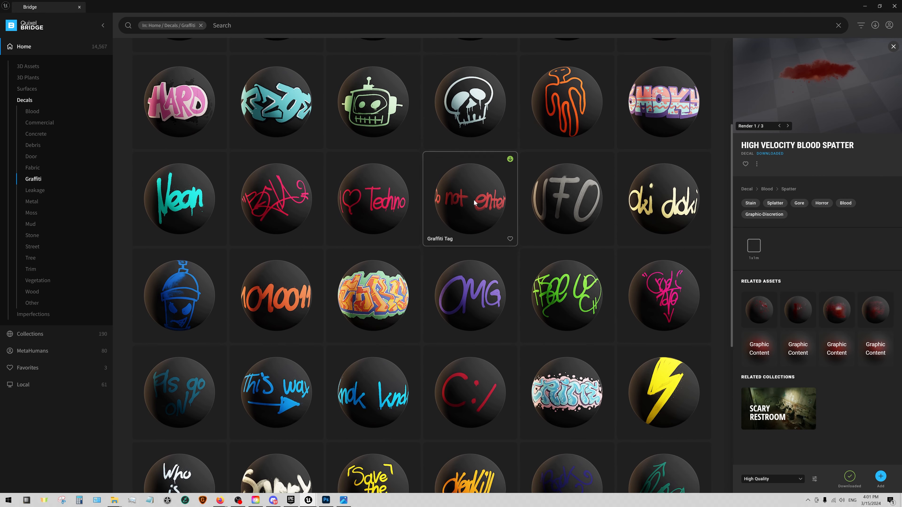
scroll(474, 200, "down", 1)
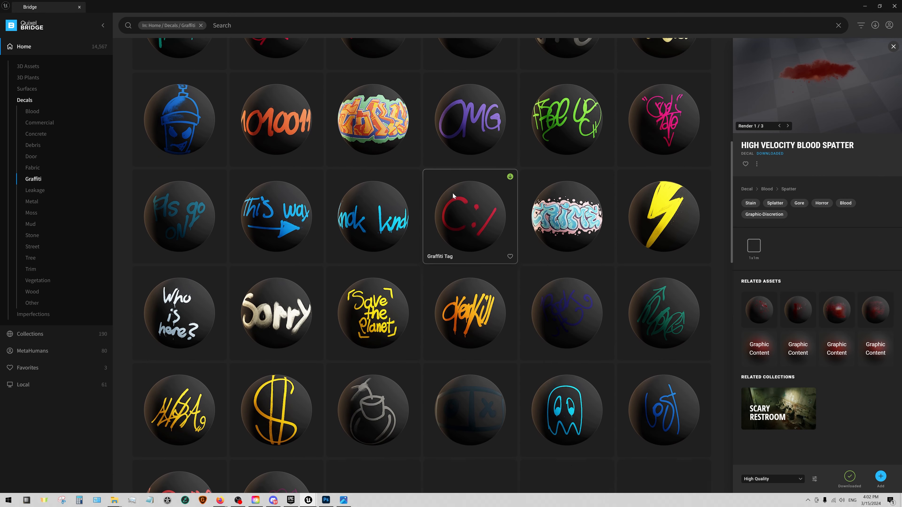
left_click(472, 211)
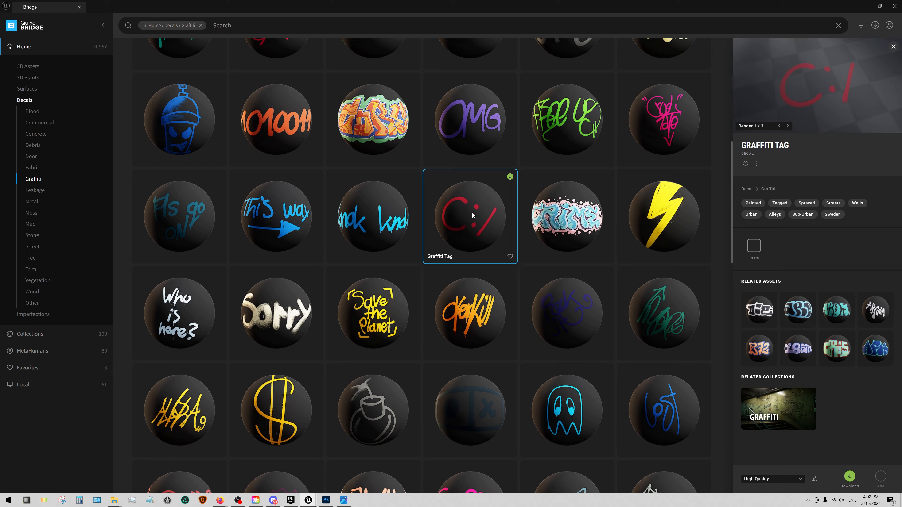
scroll(472, 211, "down", 3)
scroll(476, 210, "down", 7)
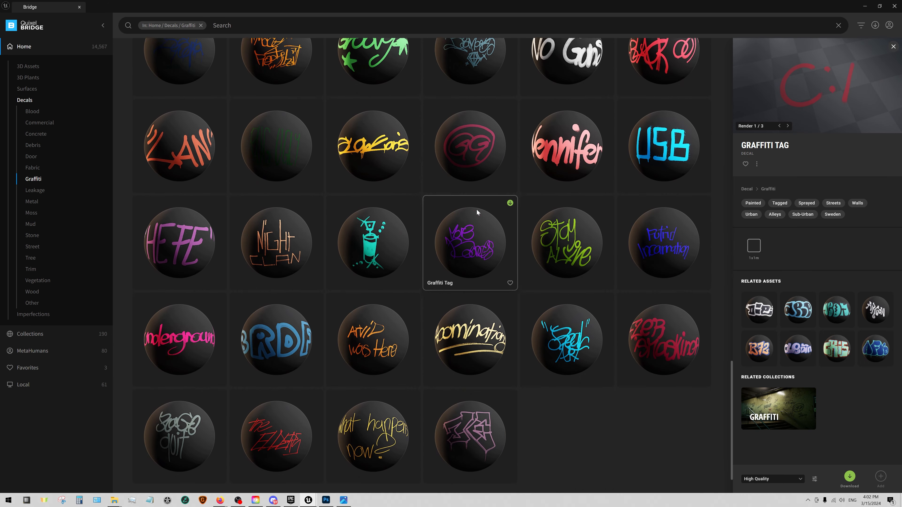
scroll(477, 211, "up", 3)
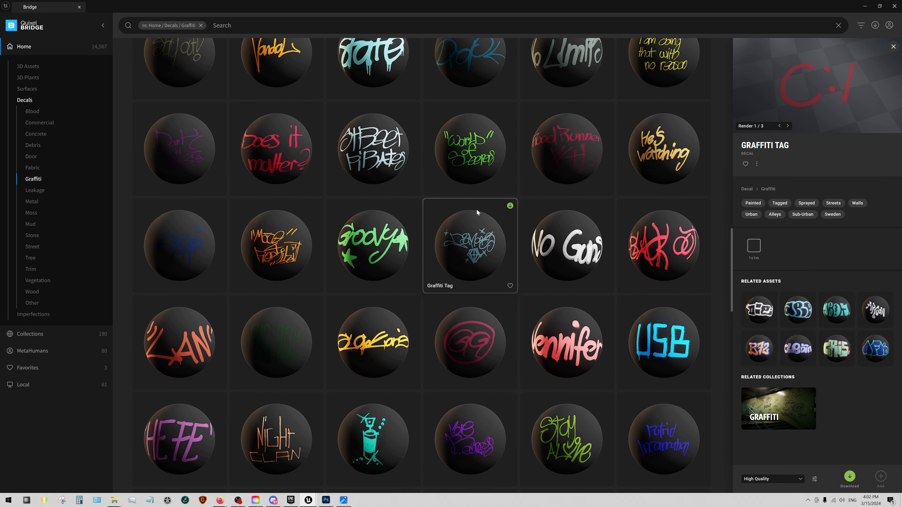
scroll(476, 212, "up", 6)
scroll(476, 208, "up", 3)
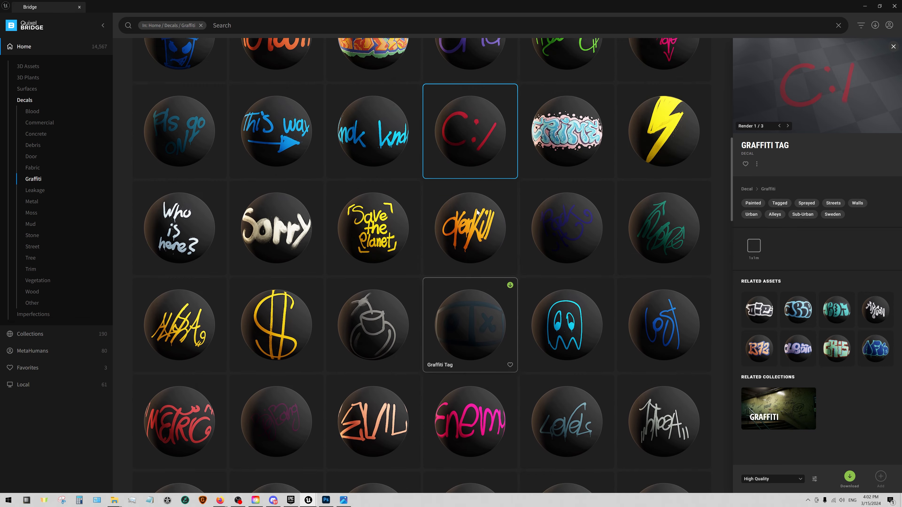
scroll(582, 233, "up", 1)
scroll(580, 227, "up", 2)
scroll(582, 224, "down", 3)
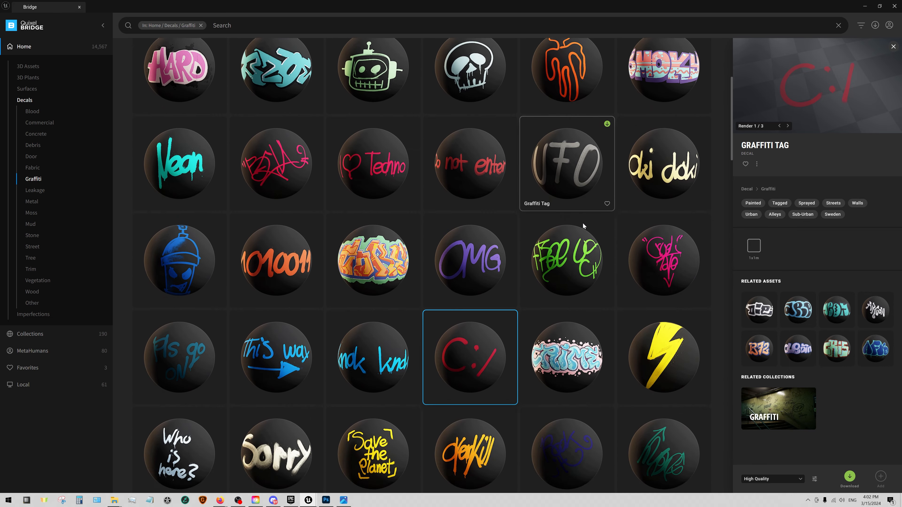
scroll(583, 226, "down", 2)
Download the yellow lightning bolt Graffiti Tag decal at High Quality and look through the remaining graffiti decals
left_click(665, 193)
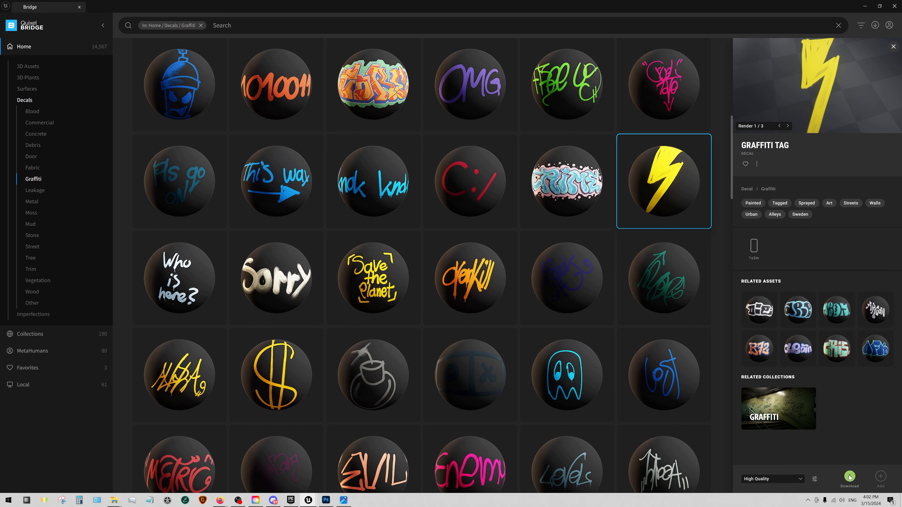
scroll(531, 256, "down", 10)
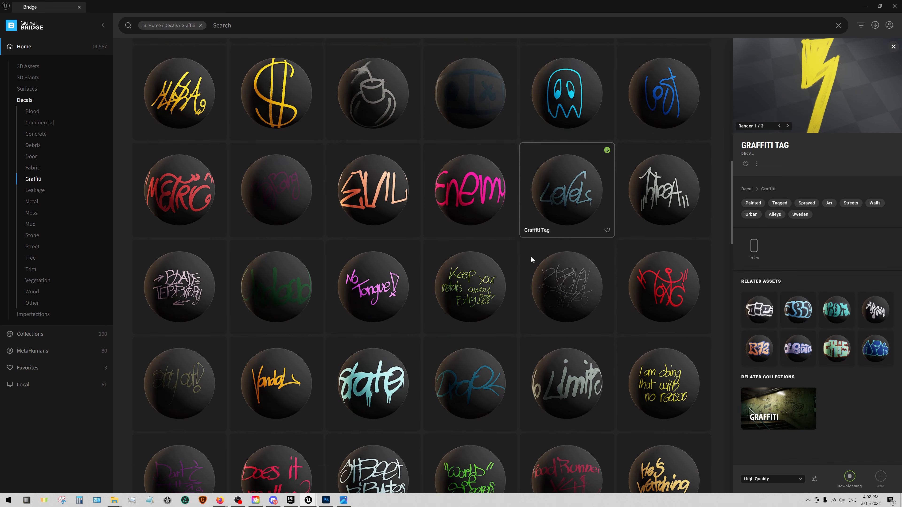
scroll(542, 253, "down", 2)
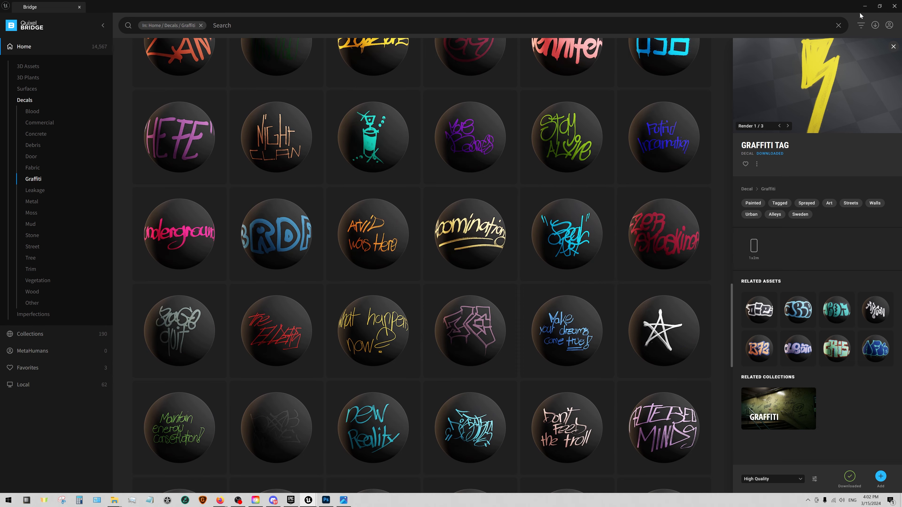
scroll(551, 220, "up", 7)
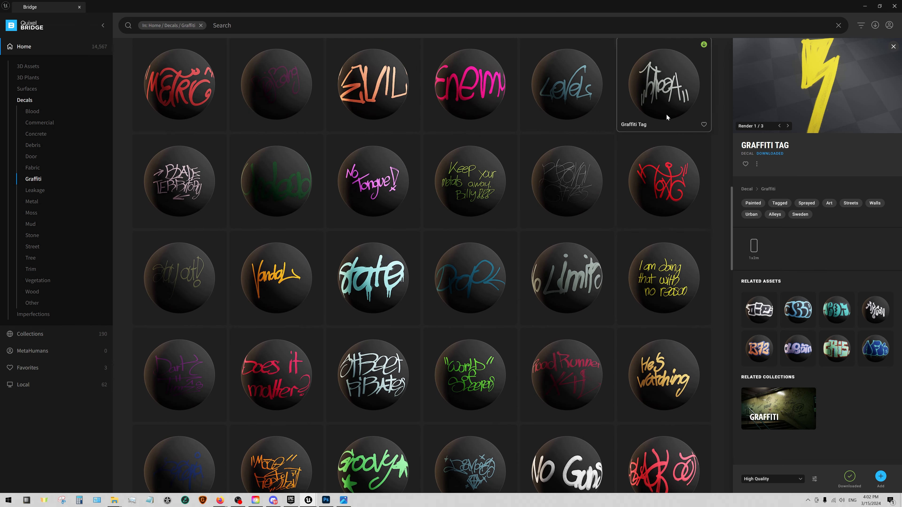
Add the yellow lightning bolt Graffiti Tag to the project and place its decal on the room opening's left pillar
scroll(662, 129, "up", 2)
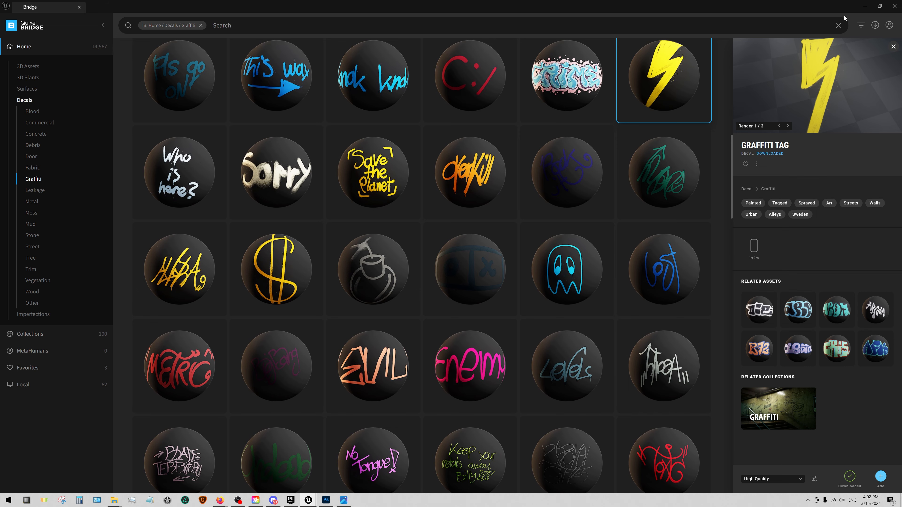
left_click(869, 8)
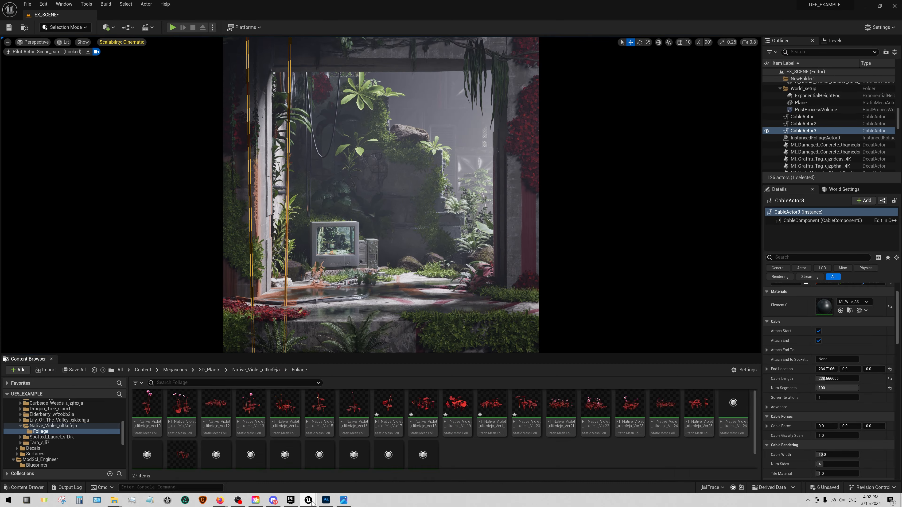
left_click(313, 488)
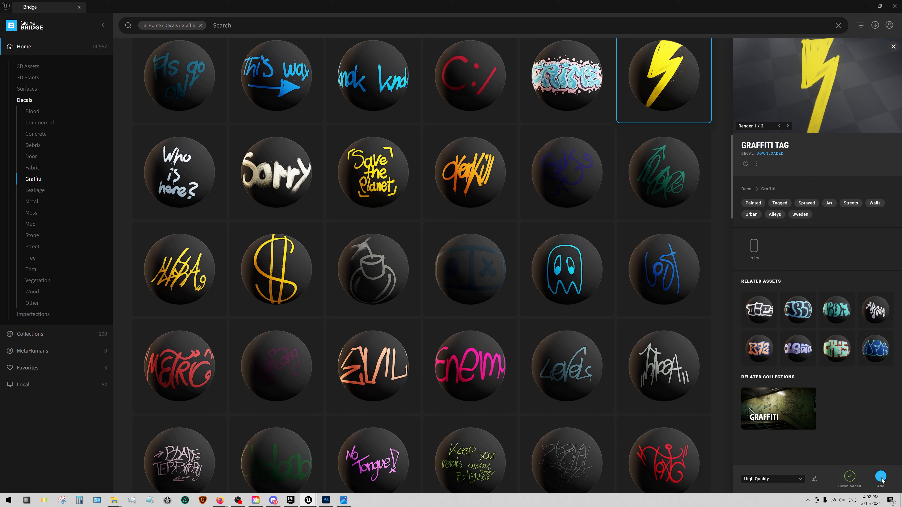
left_click(869, 3)
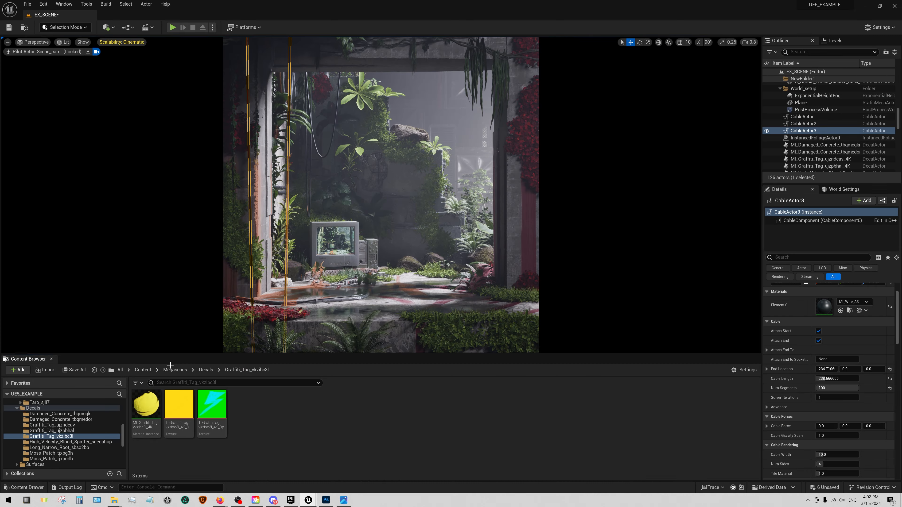
left_click_drag(143, 413, 261, 114)
Duplicate the yellow Graffiti Tag material instance and open the copy for editing
right_click(147, 415)
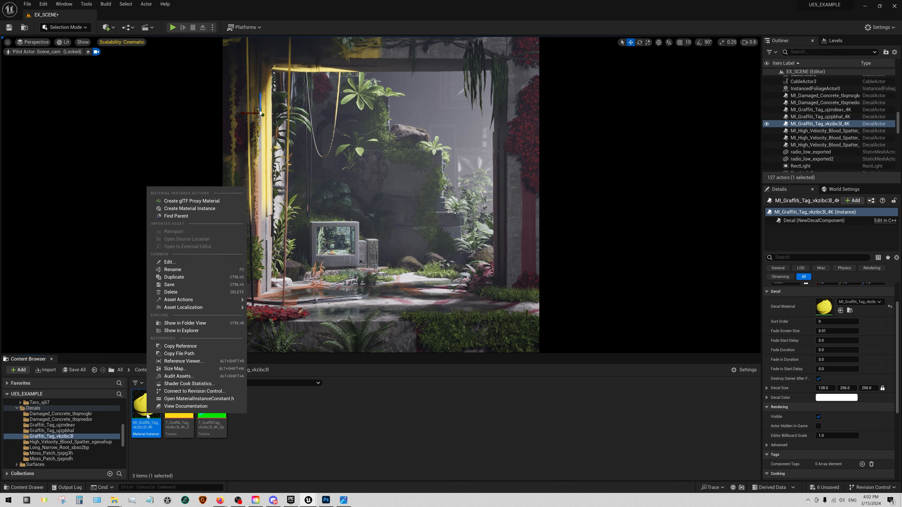
left_click(184, 278)
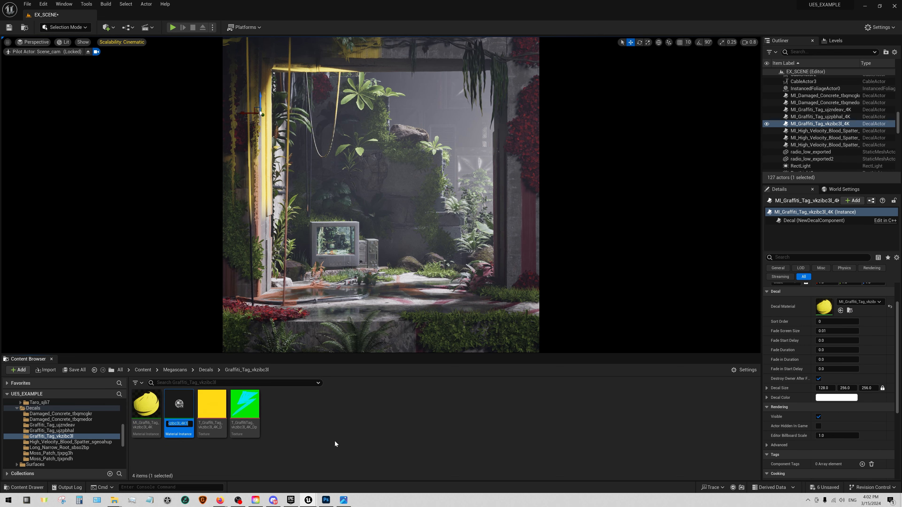
double_click(179, 409)
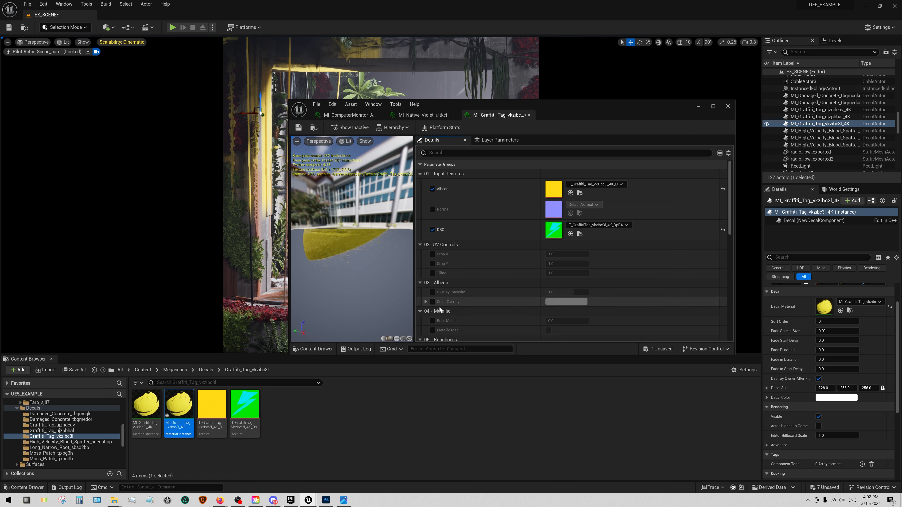
Try a magenta Color Overlay, hex sRGB F942FFFF, on the duplicated graffiti material instance
left_click(552, 303)
left_click_drag(603, 361, 652, 316)
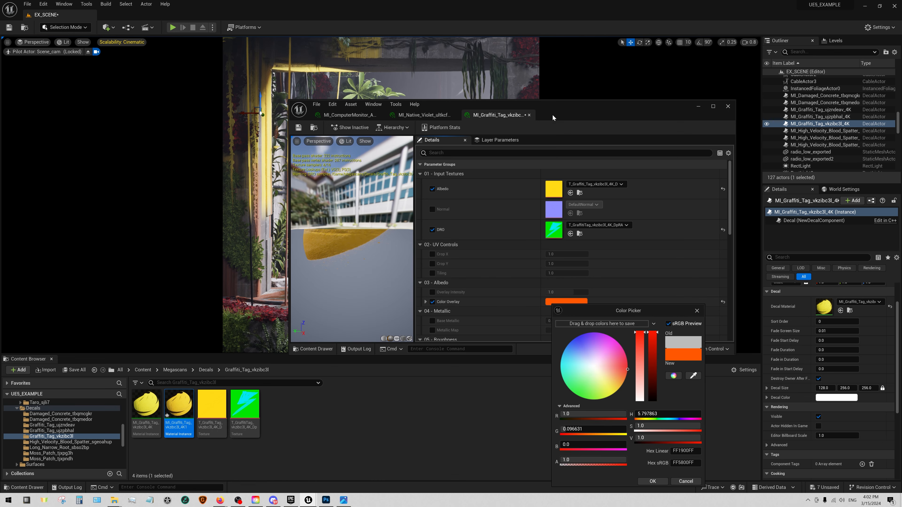
left_click_drag(550, 109, 533, 115)
left_click_drag(652, 380, 653, 332)
left_click_drag(598, 370, 609, 338)
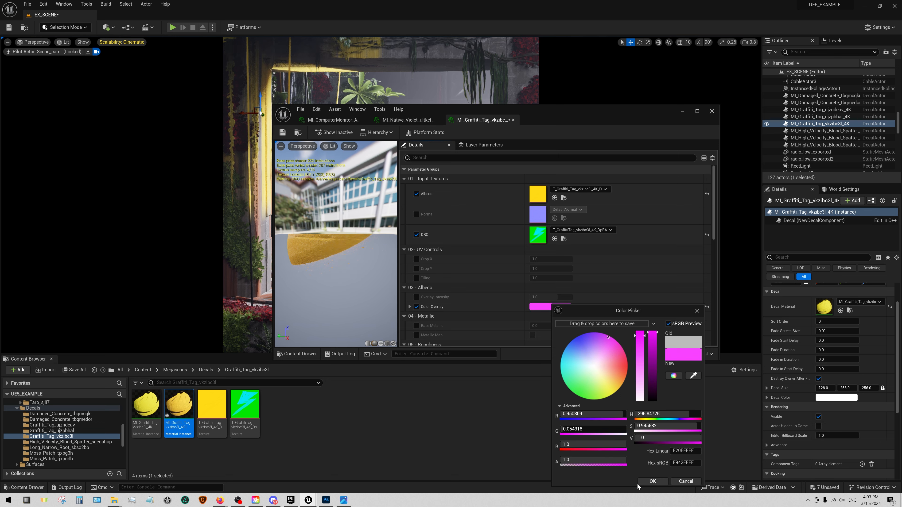
left_click(646, 484)
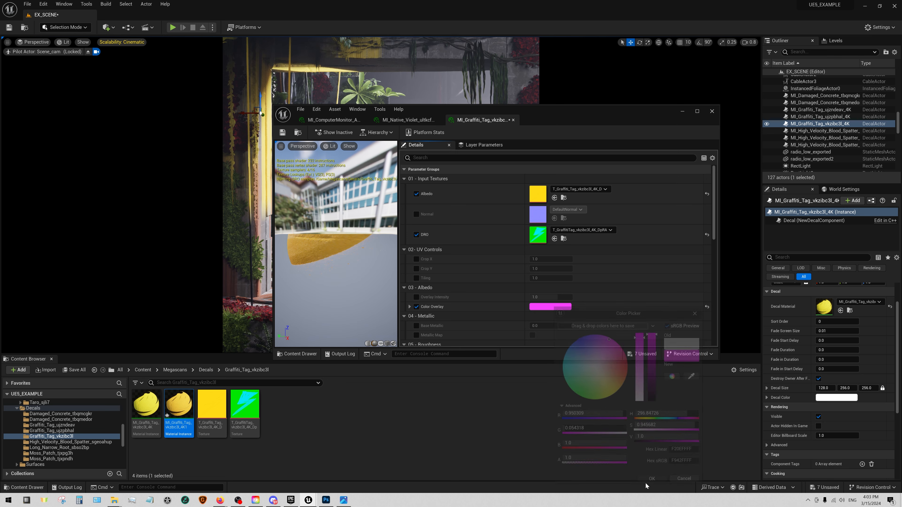
Duplicate the yellow graffiti albedo texture, set the copy's Hue to about 322.56 for an orange-red tint, and save it
right_click(212, 409)
left_click(254, 281)
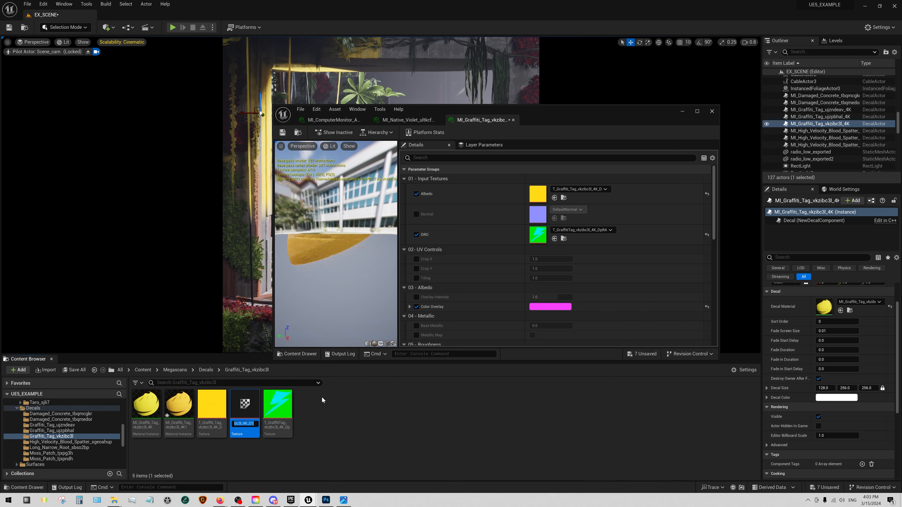
double_click(259, 415)
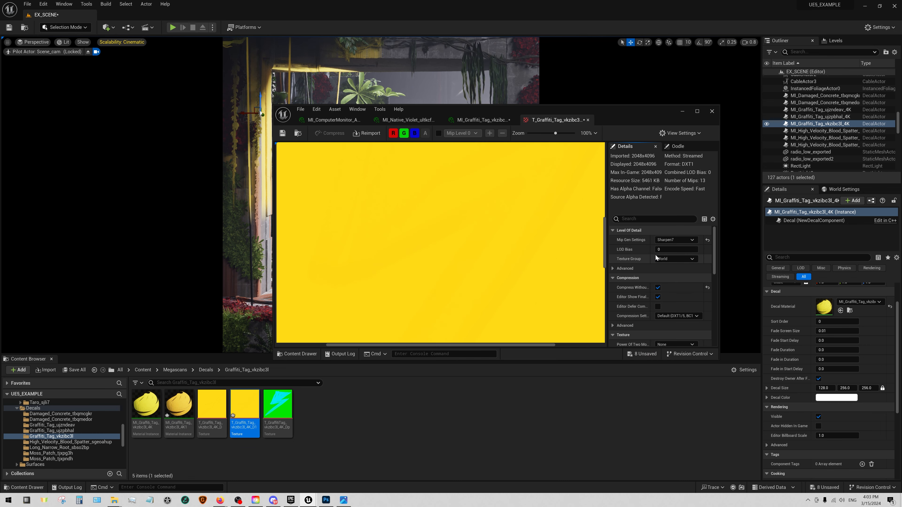
scroll(630, 273, "down", 2)
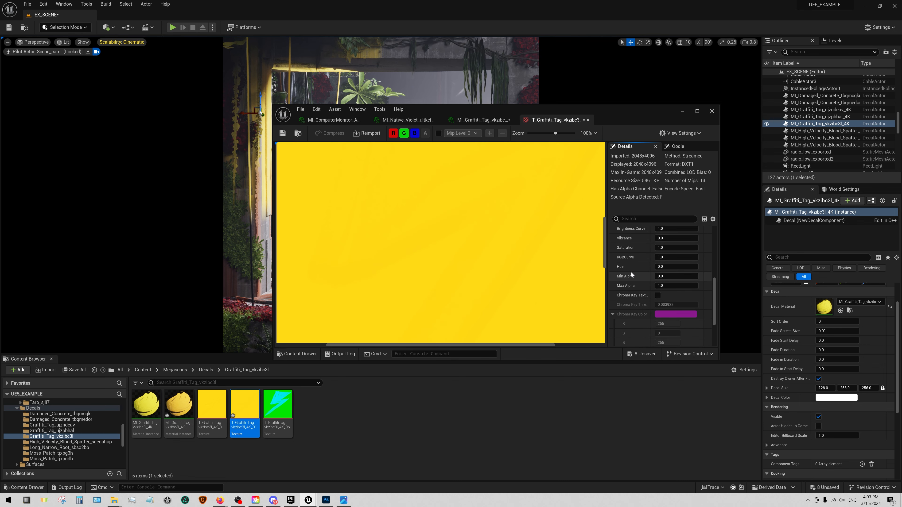
left_click_drag(662, 267, 690, 266)
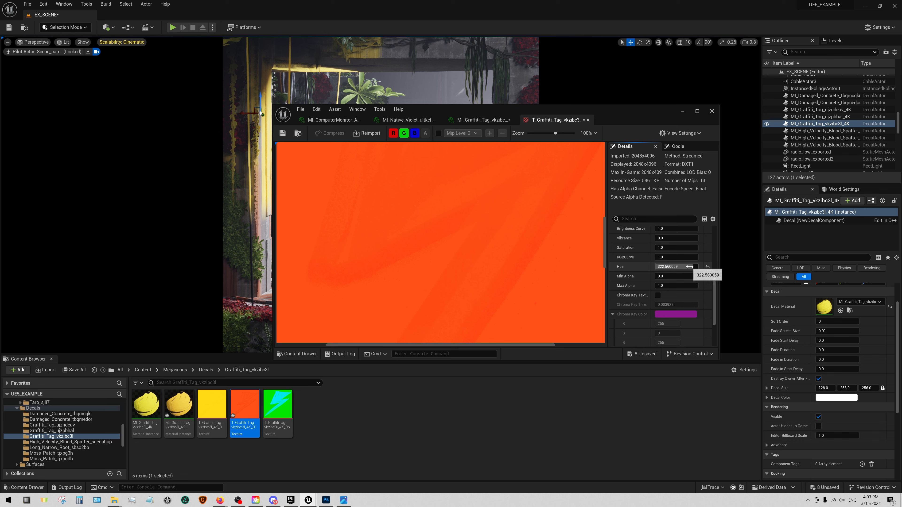
left_click(287, 134)
left_click(683, 112)
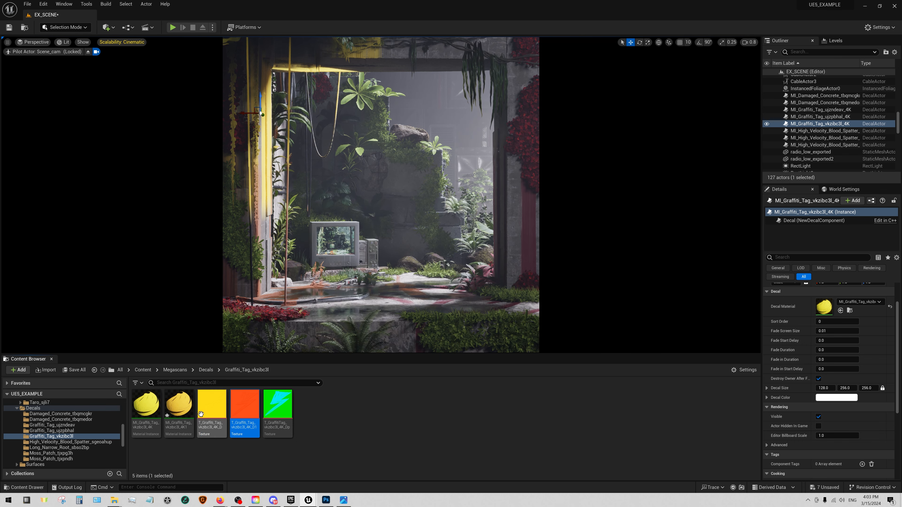
Assign the orange-red texture as Albedo in the duplicated graffiti material instance, disable Color Overlay, and save it
double_click(179, 404)
left_click_drag(233, 402, 562, 189)
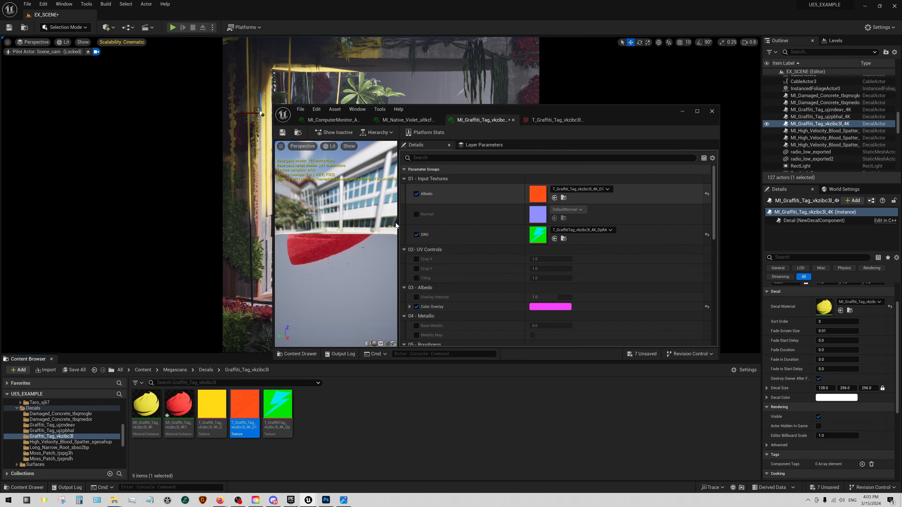
left_click(417, 307)
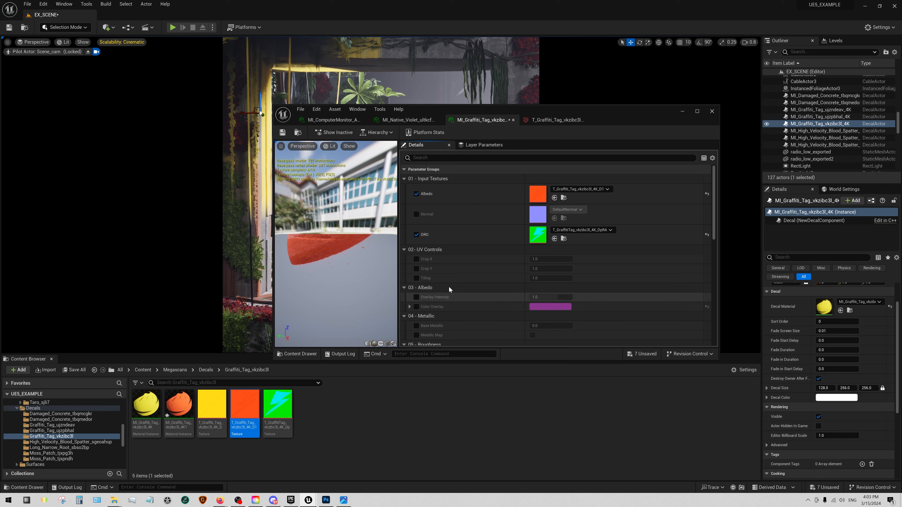
left_click(283, 133)
left_click(683, 112)
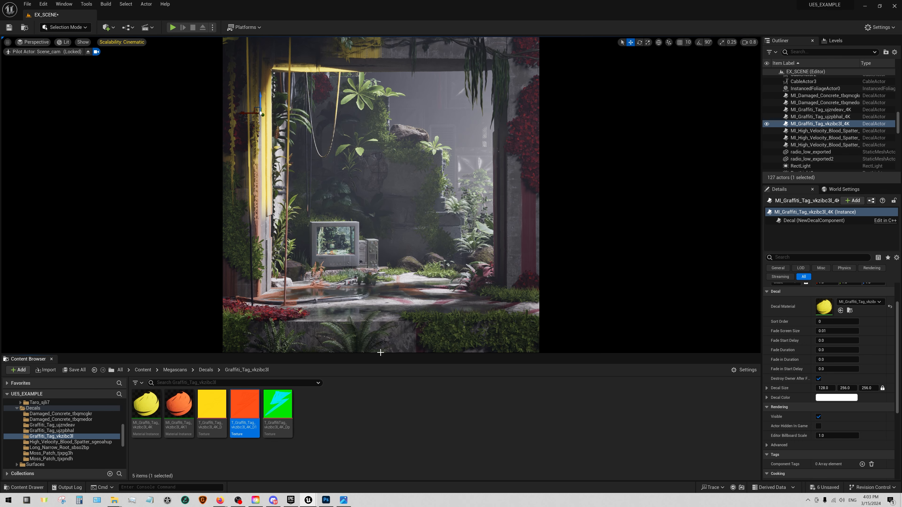
Place the orange-red graffiti decal on the right pillar and position a copy on the back wall behind the hanging cables
left_click_drag(179, 404, 503, 221)
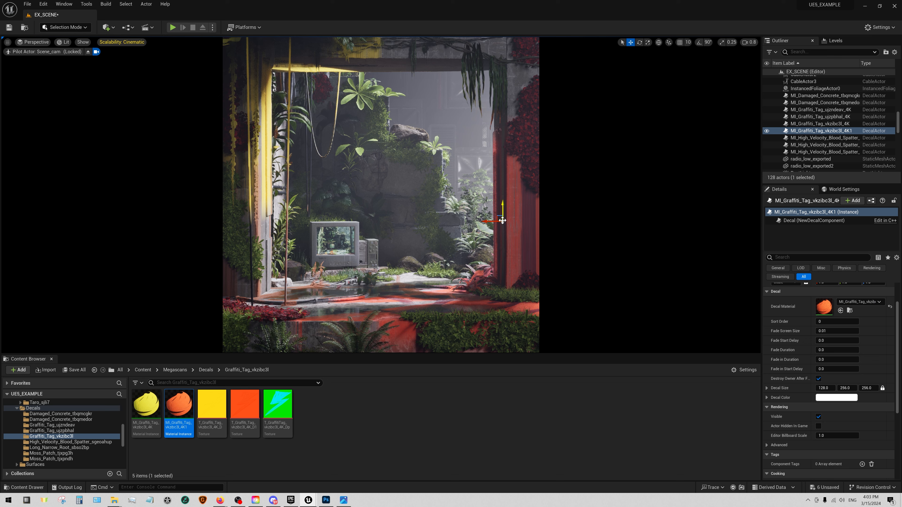
left_click_drag(500, 221, 341, 195, "alt")
left_click_drag(448, 213, 318, 95)
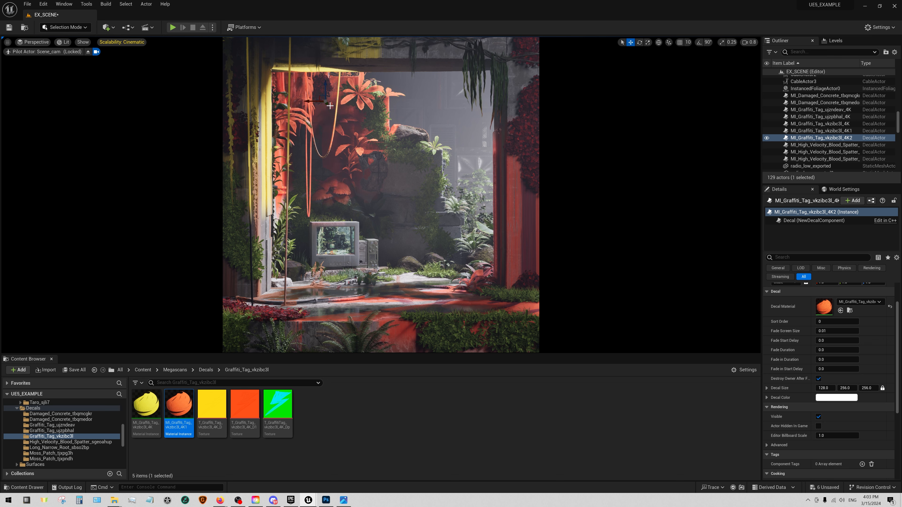
left_click_drag(328, 104, 335, 108)
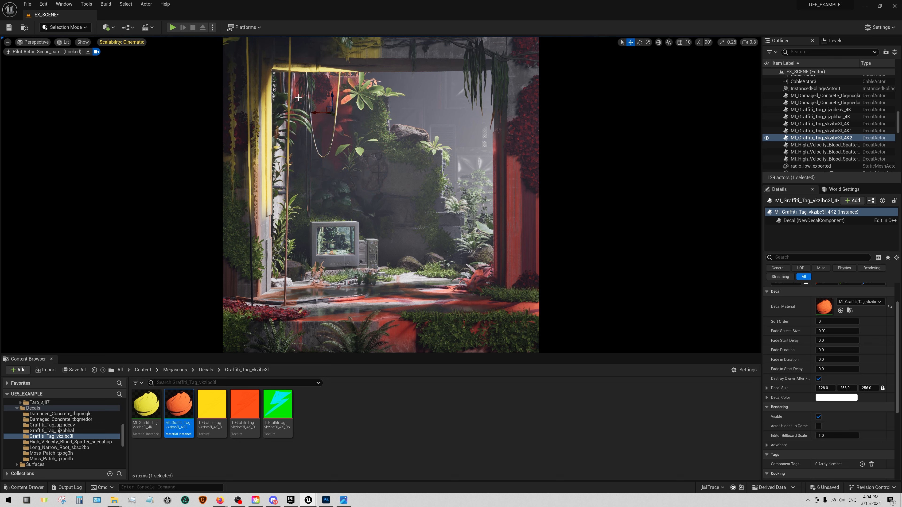
Reveal the decal icons and duplicate the yellow graffiti decal down to the left pillar's base, adjusting the copy's scale
key("g")
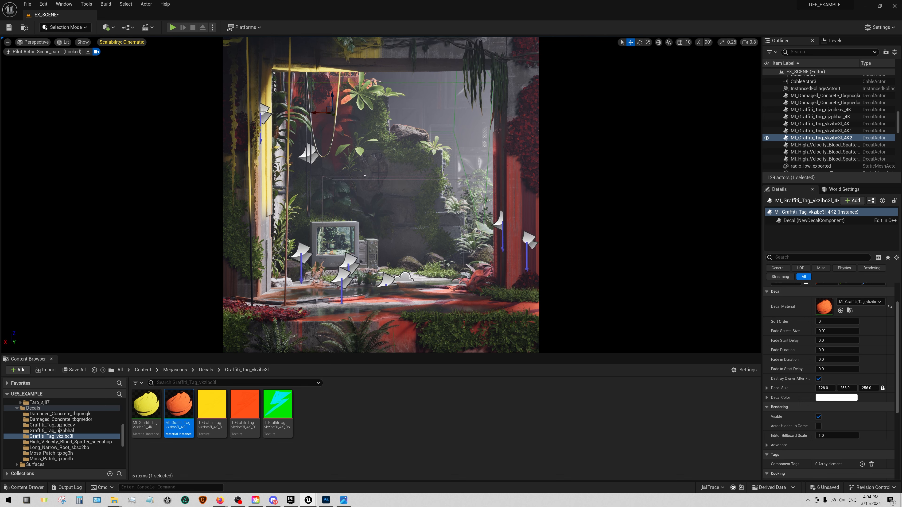
left_click(264, 113)
left_click_drag(261, 102, 254, 218, "alt")
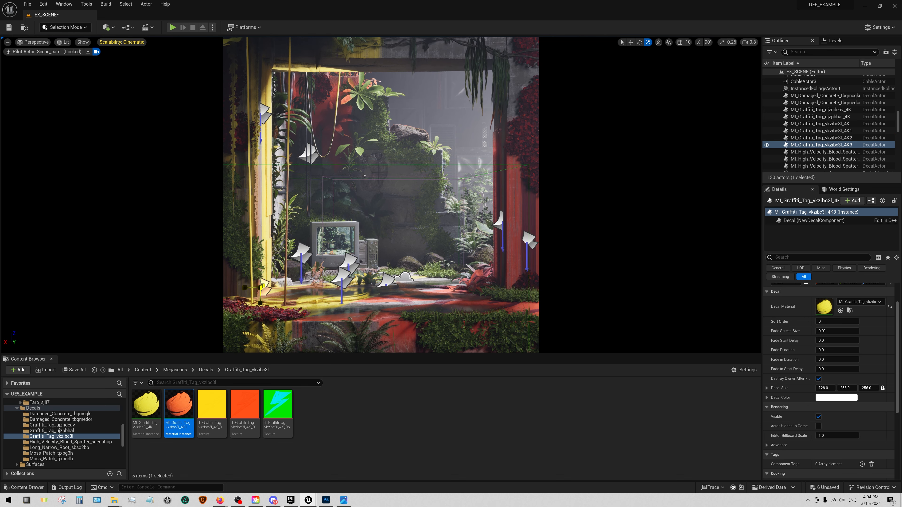
mouse_move(262, 287)
left_mouse_down()
mouse_move(291, 268)
mouse_move(259, 289)
left_mouse_up()
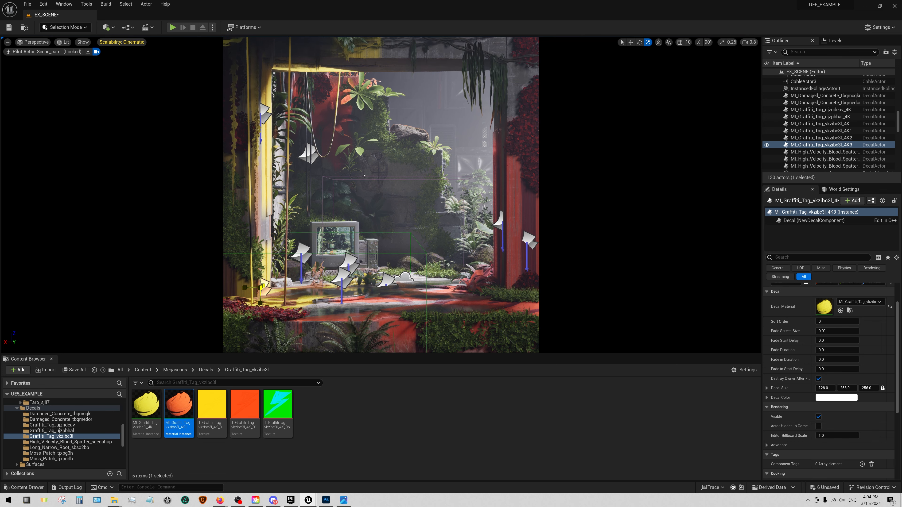
Set CableActor3's Cable Length to about 36 and save the level
left_click(286, 227)
left_click_drag(833, 378, 826, 378)
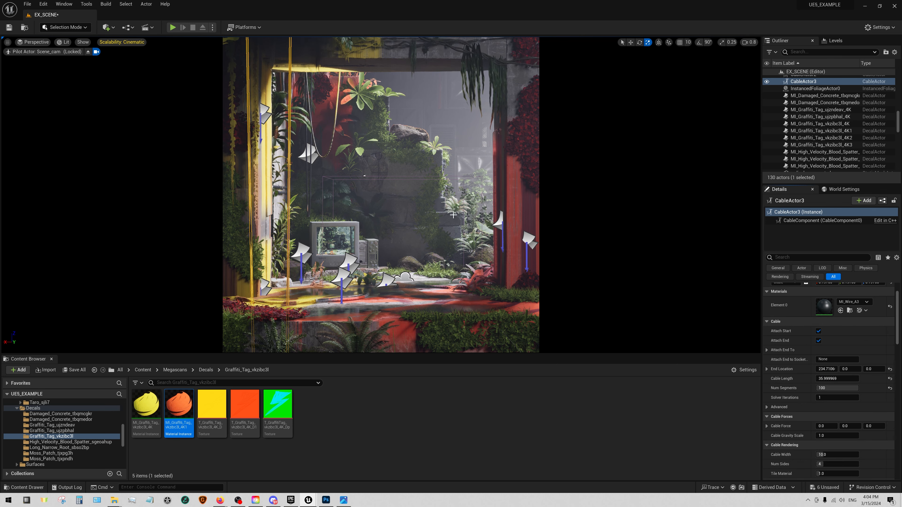
left_click(407, 415)
left_click(9, 27)
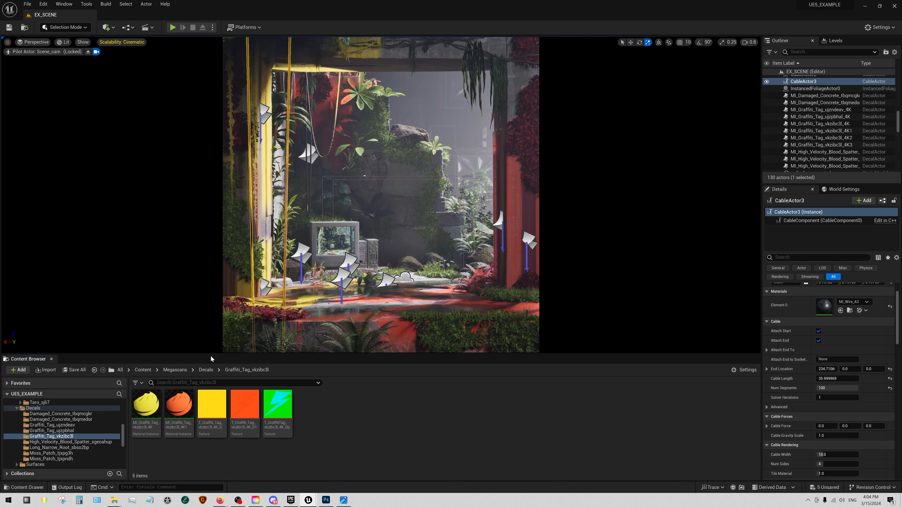
Enlarge the viewport and turn on Game View to hide the editor icons and selection outlines
left_click_drag(211, 355, 211, 400)
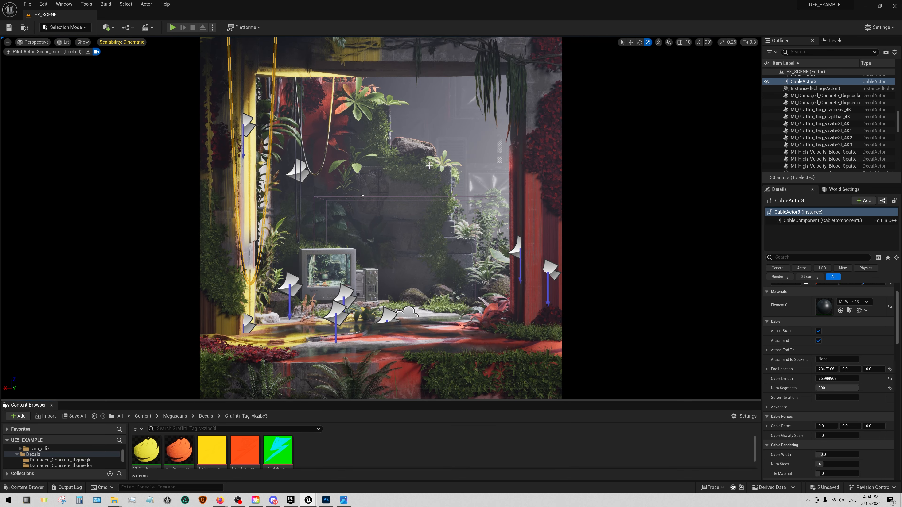
left_click(393, 187)
key("g")
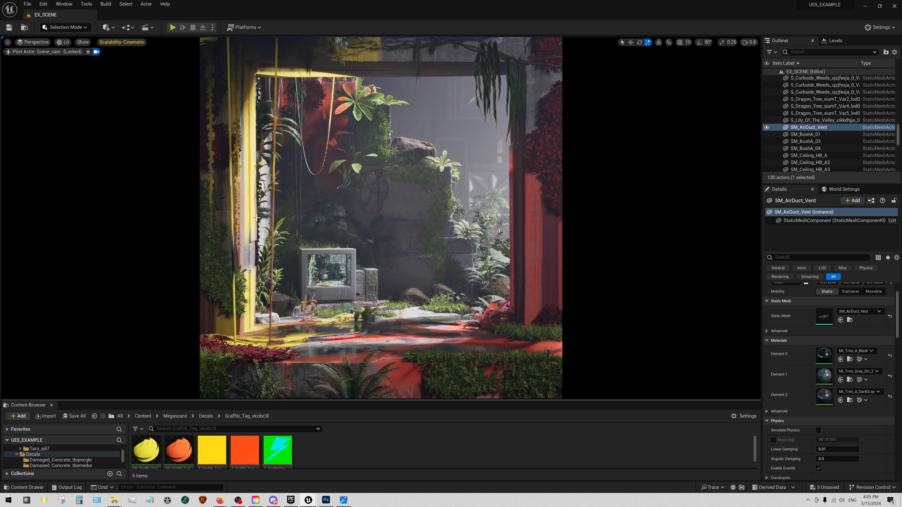
key("g")
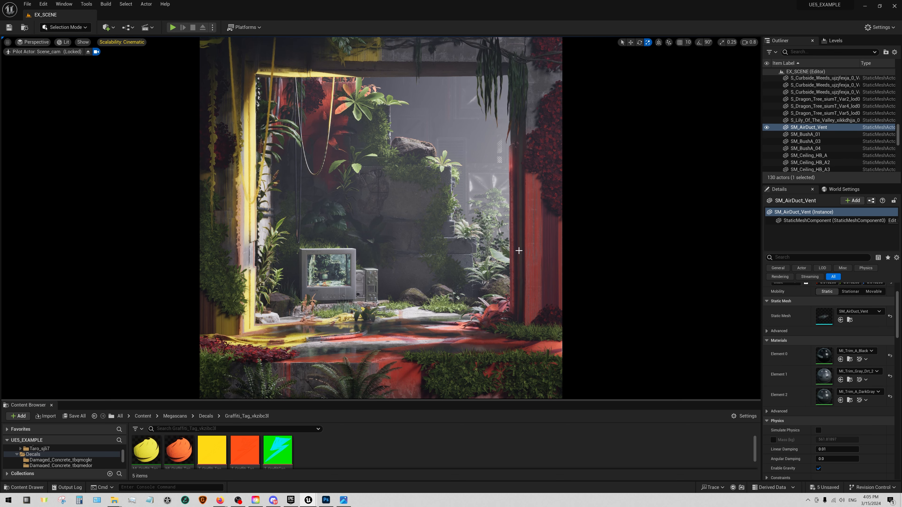
key("g")
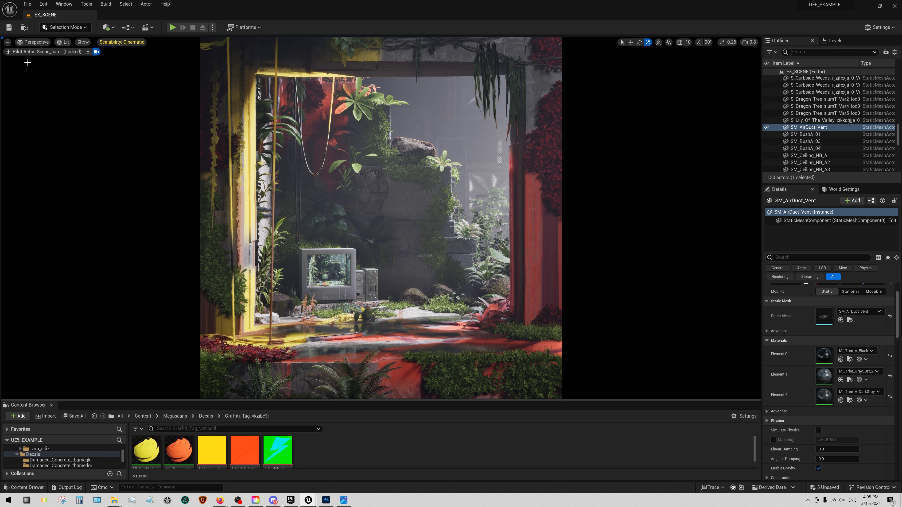
Capture a high-resolution screenshot of the scene with a size multiplier of 1.0 and open the saved image
left_click(7, 42)
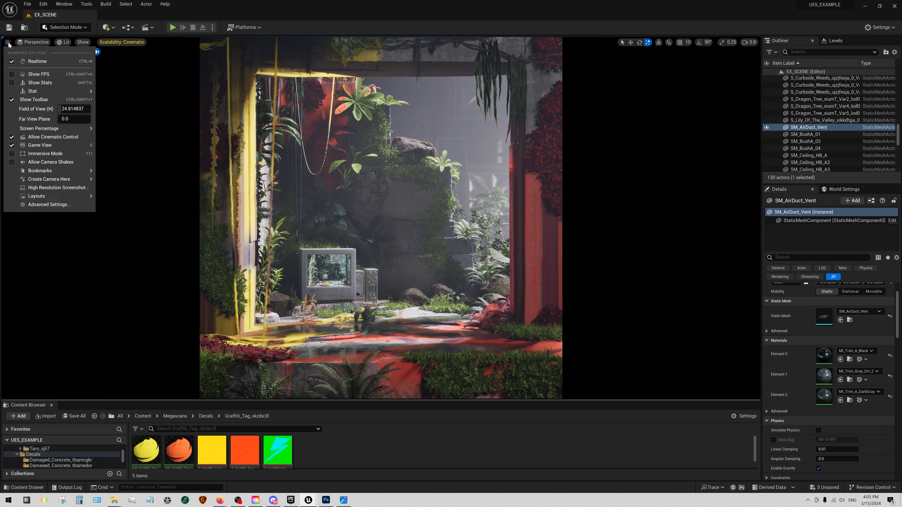
left_click(52, 187)
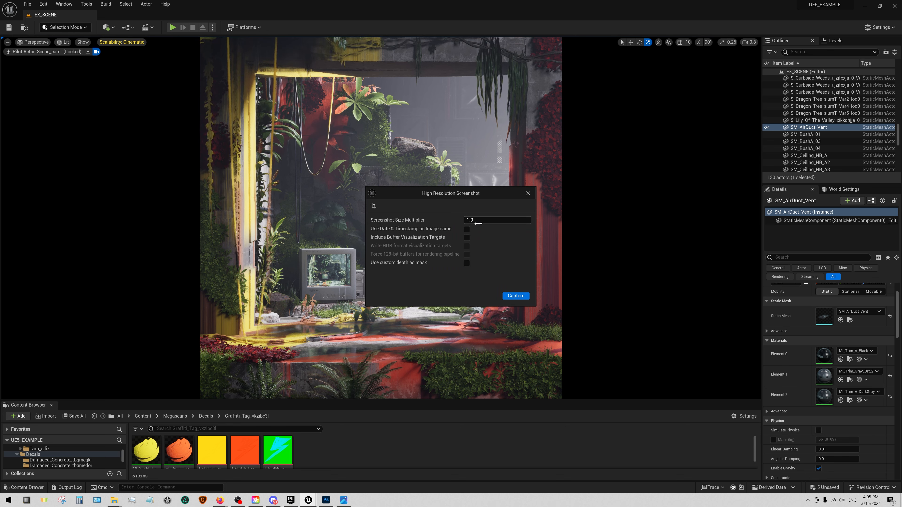
left_click_drag(431, 194, 675, 188)
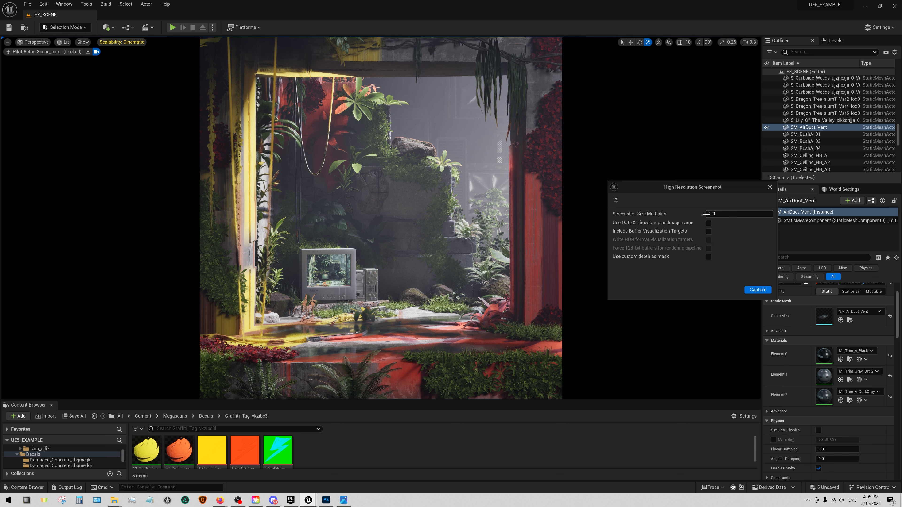
left_click(752, 290)
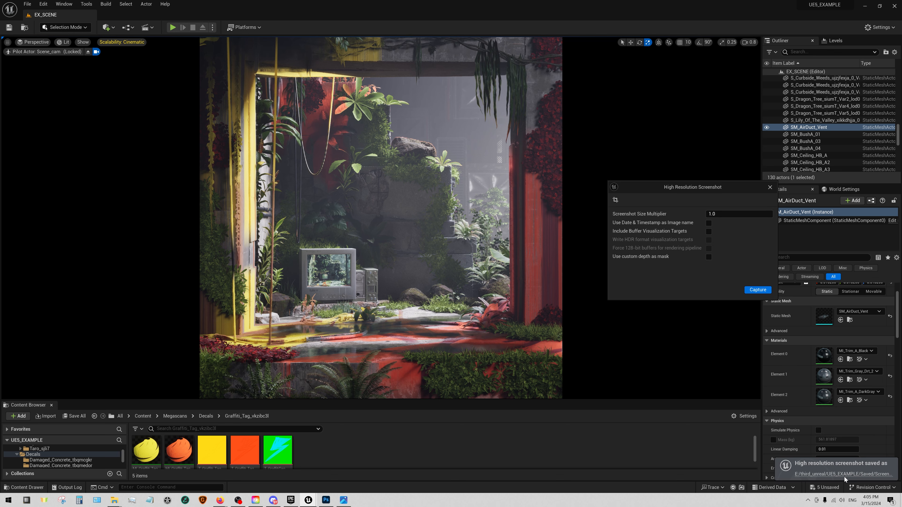
left_click(846, 475)
left_click(637, 157)
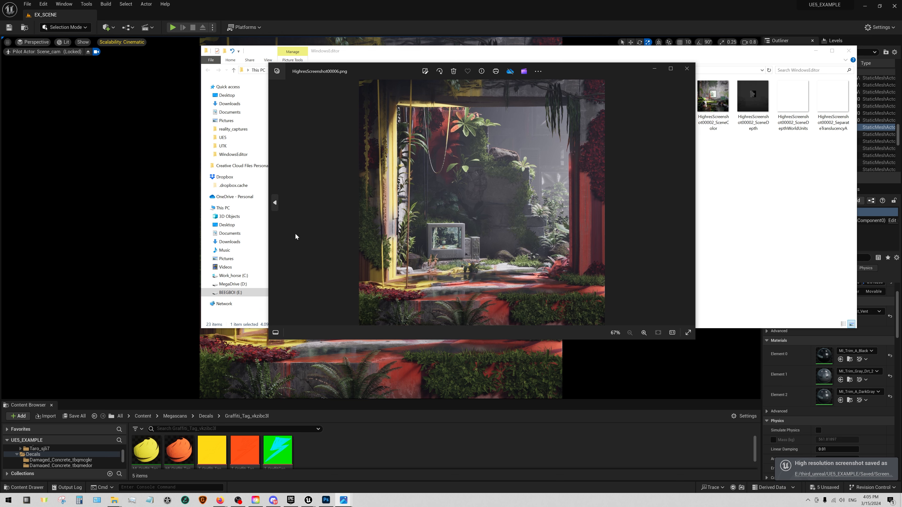
Compare the new screenshot with the previous capture, and minimize the image viewer and file window
left_click(277, 204)
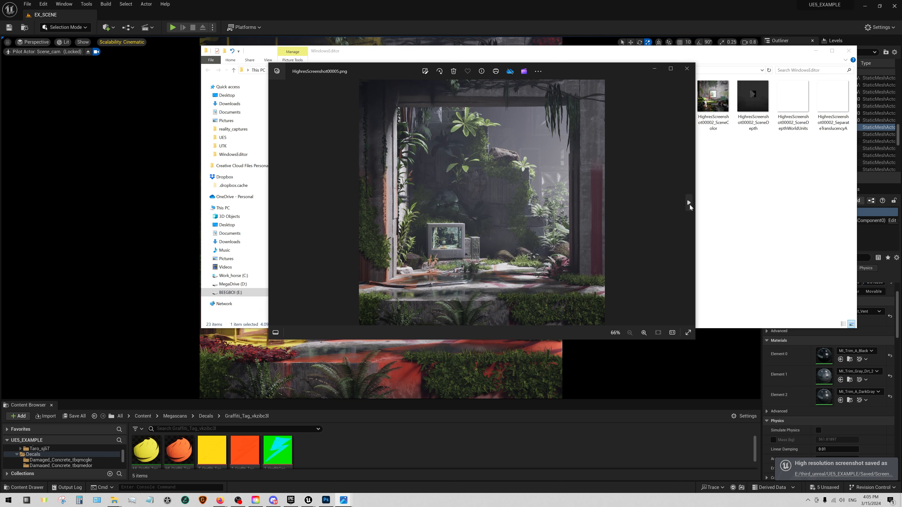
left_click(689, 206)
left_click(276, 202)
left_click(689, 201)
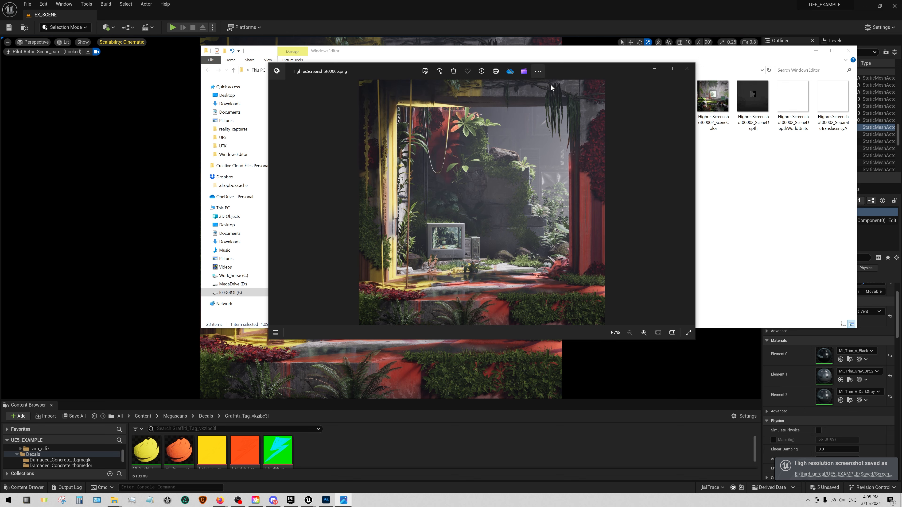
left_click(654, 69)
left_click(816, 51)
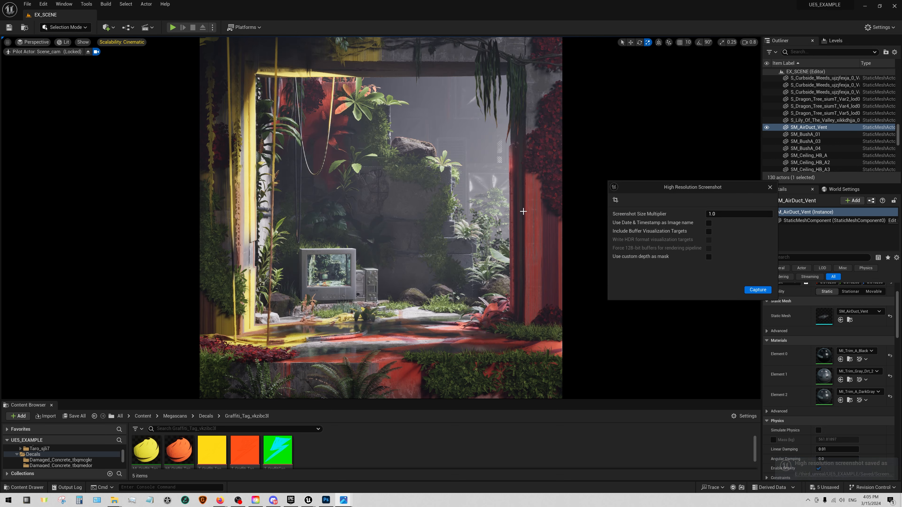
Close the High Resolution Screenshot dialog and raise CableActor3 to a Z location of 436
left_click(699, 159)
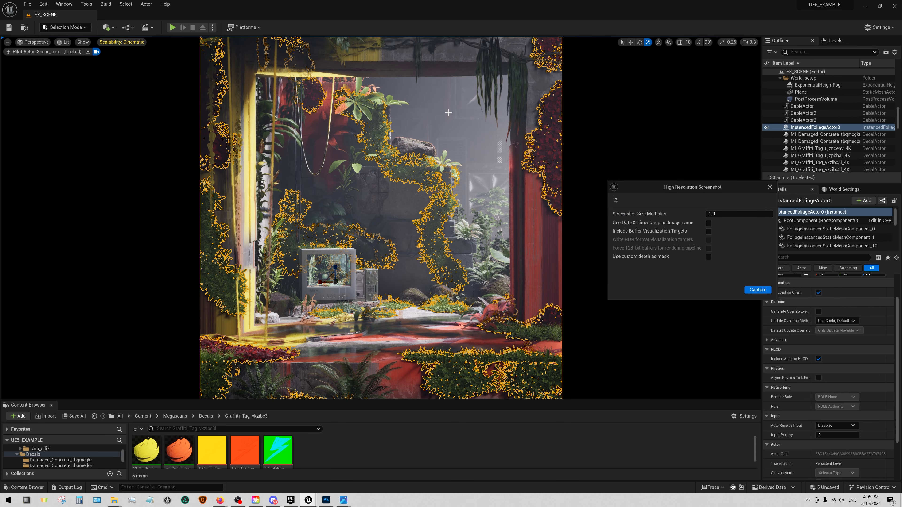
left_click(275, 134)
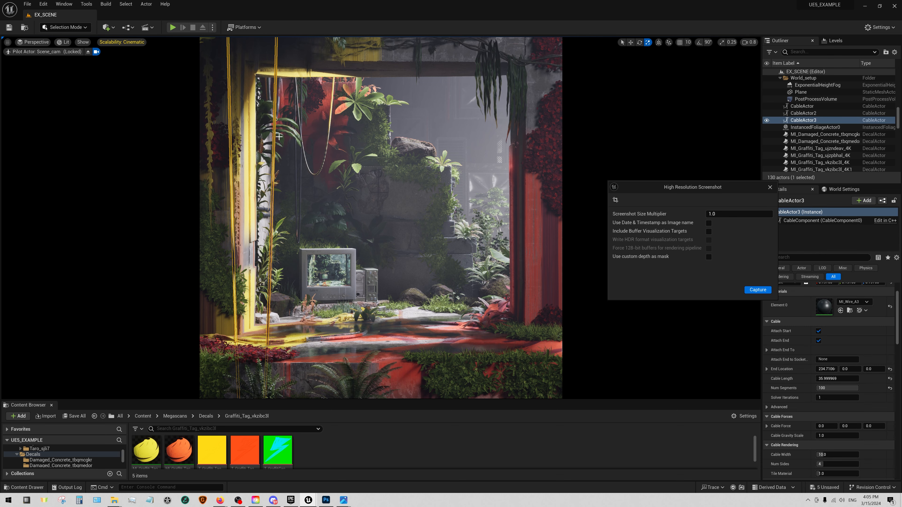
scroll(856, 346, "up", 2)
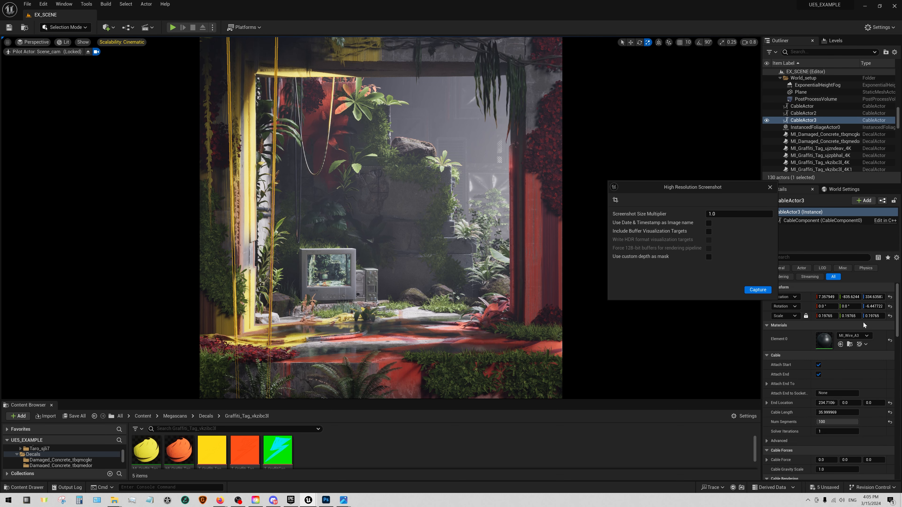
left_click(770, 188)
left_click_drag(873, 297, 901, 297)
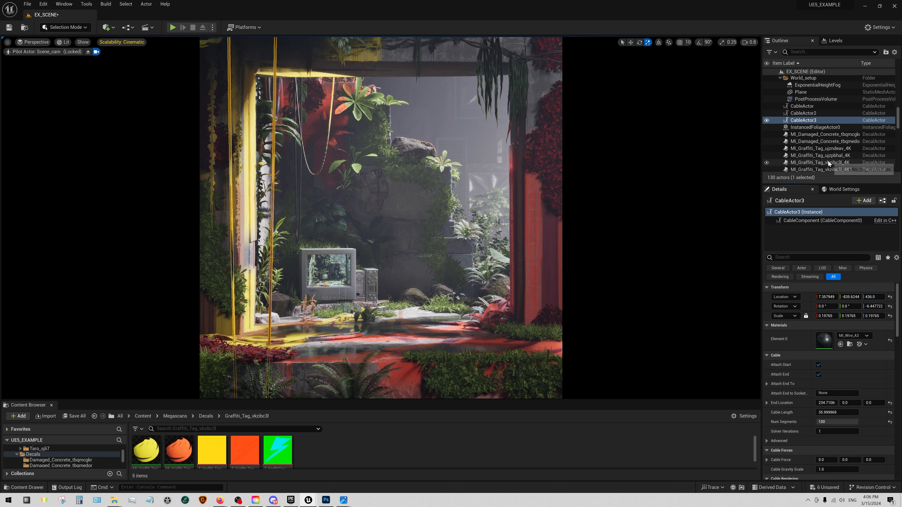
Enlarge the Outliner to select RectLight3, and save the level
left_click_drag(812, 183, 811, 288)
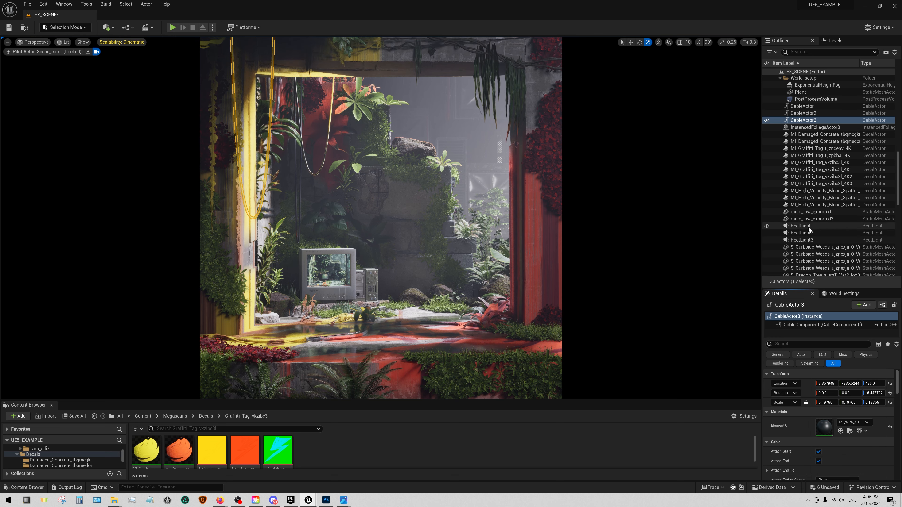
left_click(802, 240)
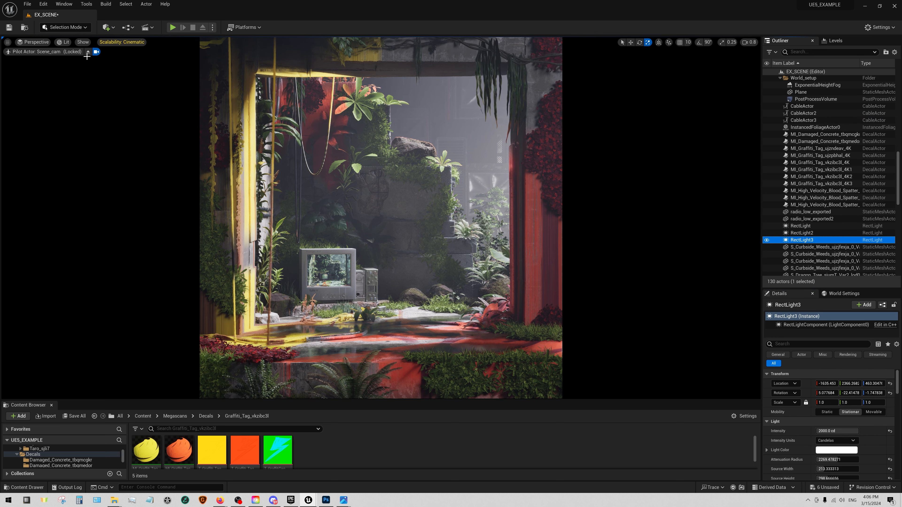
left_click(9, 27)
Open the Levels folder in the project content and duplicate the EX_SCENE level
left_click(143, 416)
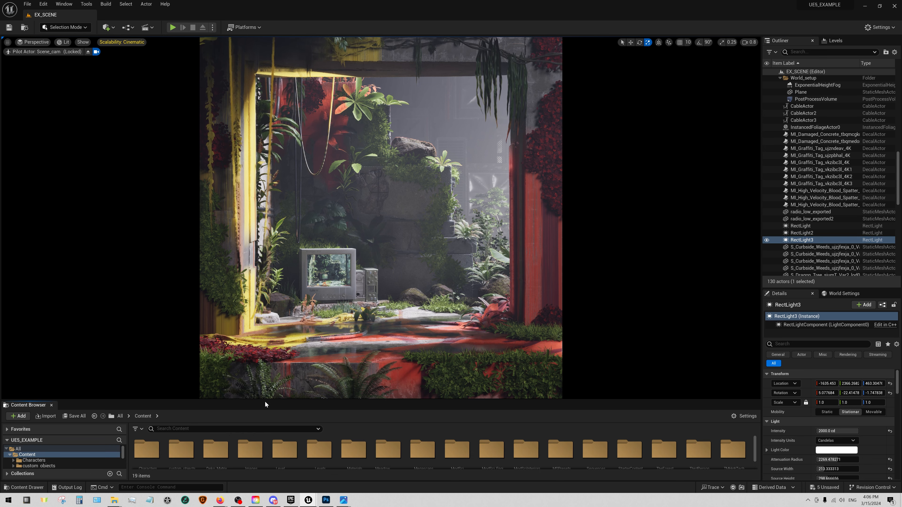
left_click_drag(263, 400, 291, 332)
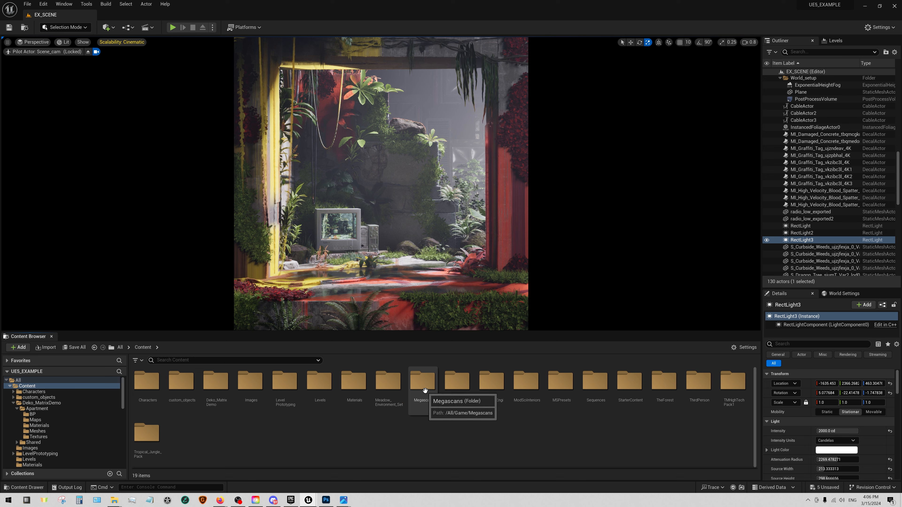
key("ctrl+z")
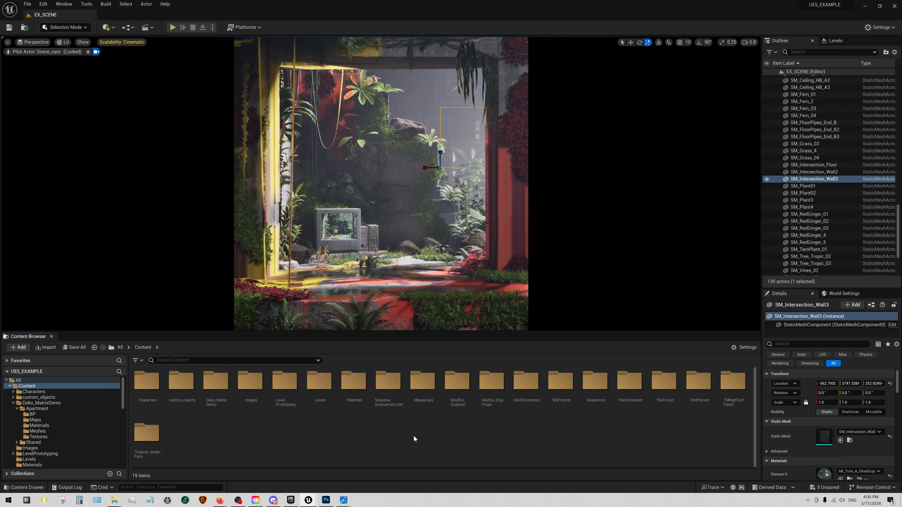
double_click(319, 381)
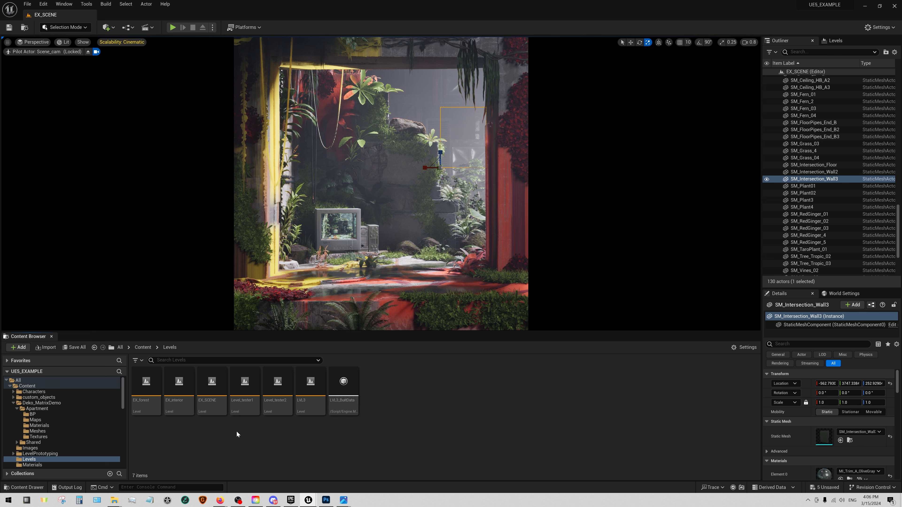
left_click(212, 384)
right_click(213, 388)
mouse_move(241, 261)
left_click(236, 230)
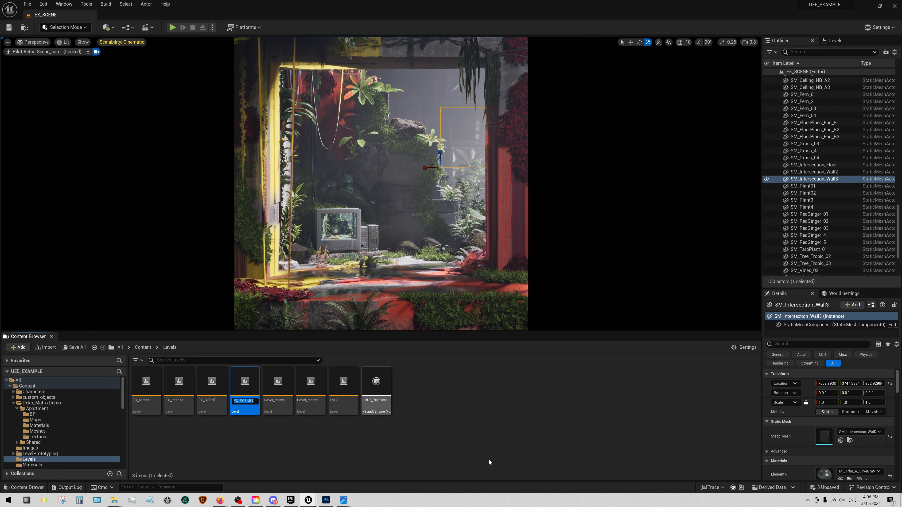
Save all modified content, including the duplicated level and the Native Violet foliage assets, and clear the asset selection
left_click(74, 347)
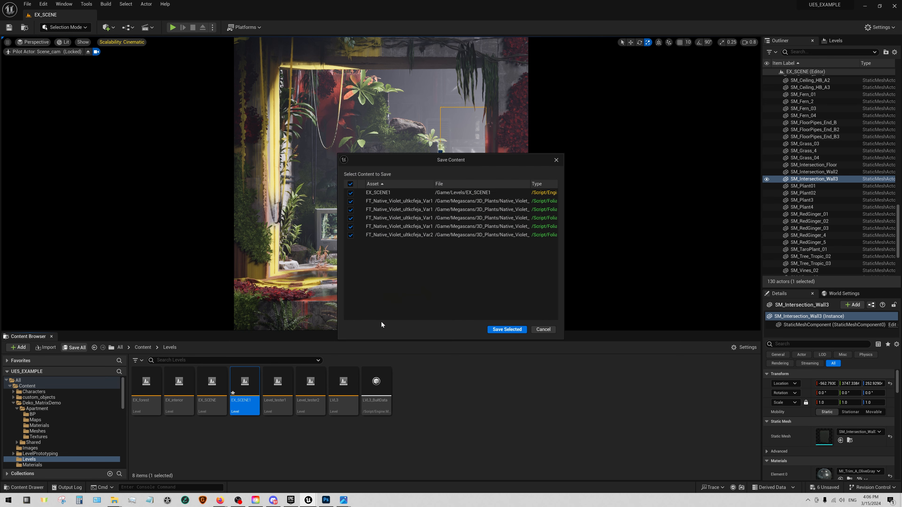
left_click(507, 330)
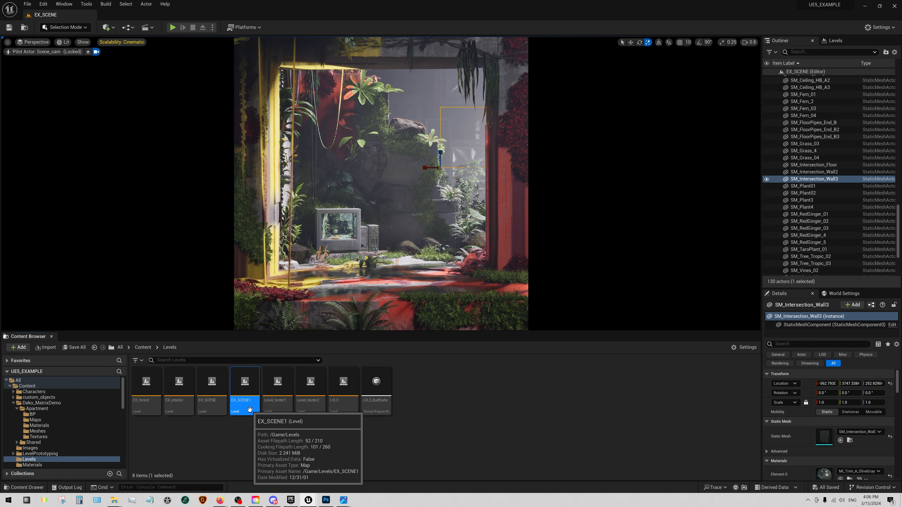
left_click(468, 396)
left_click(219, 397)
left_click(459, 392)
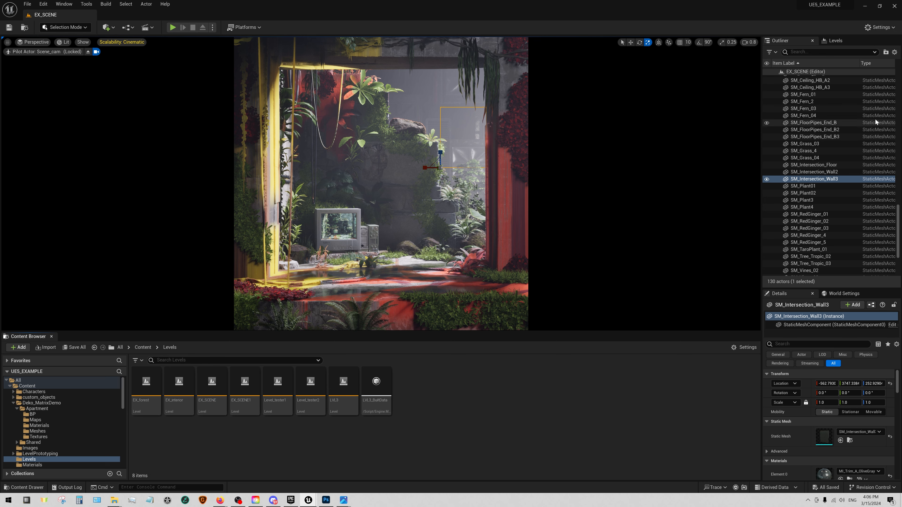
Select the Scene_cam camera and enlarge both the viewport and the camera's property area
scroll(833, 168, "up", 15)
scroll(811, 205, "up", 10)
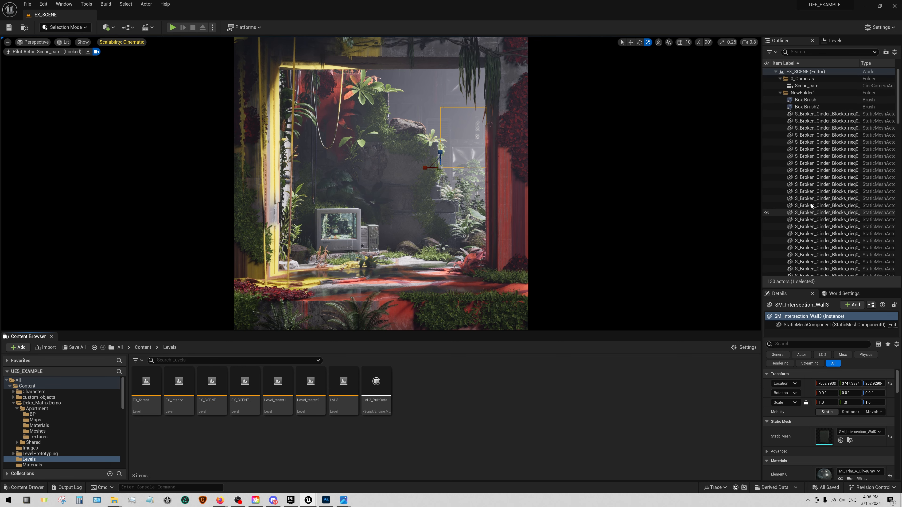
left_click(803, 86)
left_click_drag(476, 335, 489, 416)
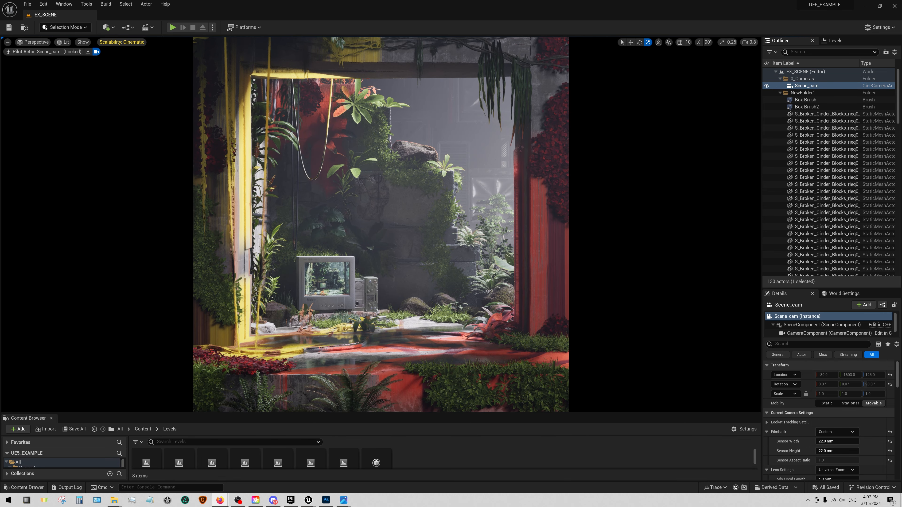
left_click_drag(819, 287, 819, 188)
Set Scene_cam's Focus Method to Manual
scroll(806, 320, "down", 3)
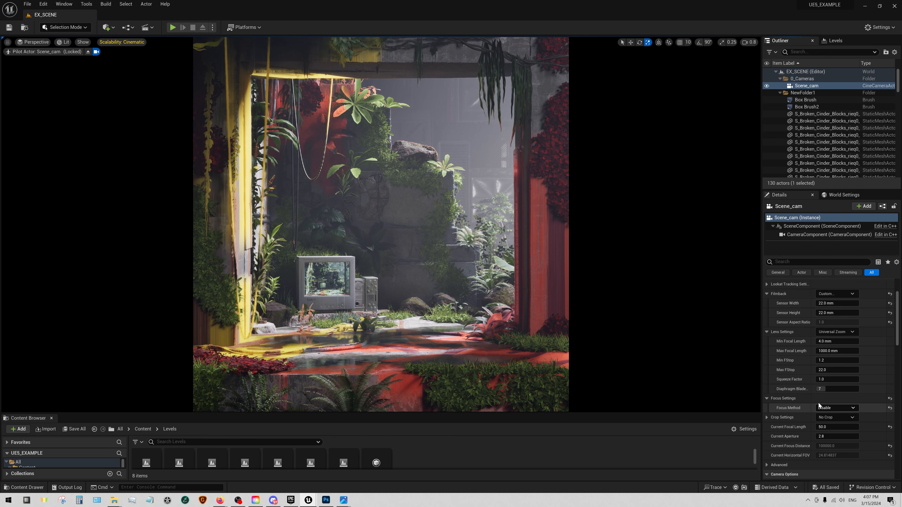
left_click(831, 409)
left_click(823, 423)
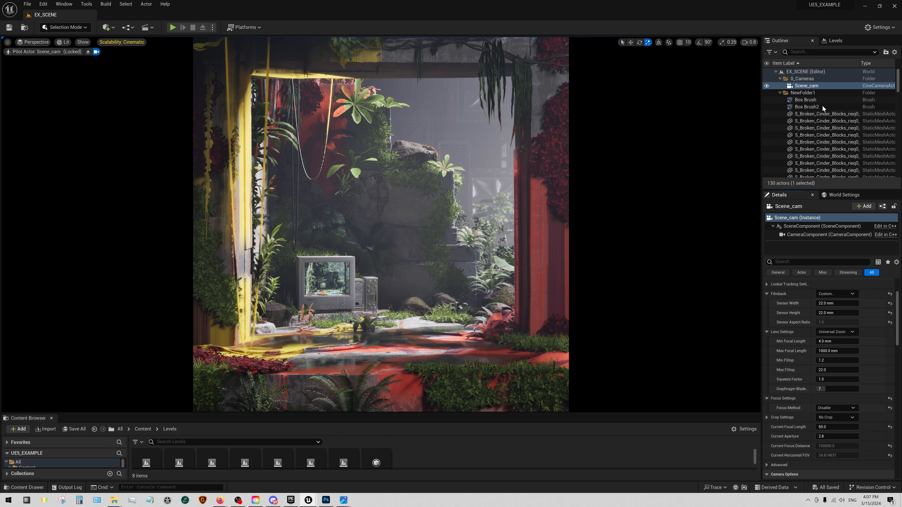
left_click(832, 409)
left_click(833, 422)
Set Scene_cam's Manual Focus Distance to about 1063 cm using the debug focus plane, and hide the plane
left_click(818, 427)
mouse_move(831, 418)
left_mouse_down()
mouse_move(804, 417)
mouse_move(814, 417)
left_mouse_up()
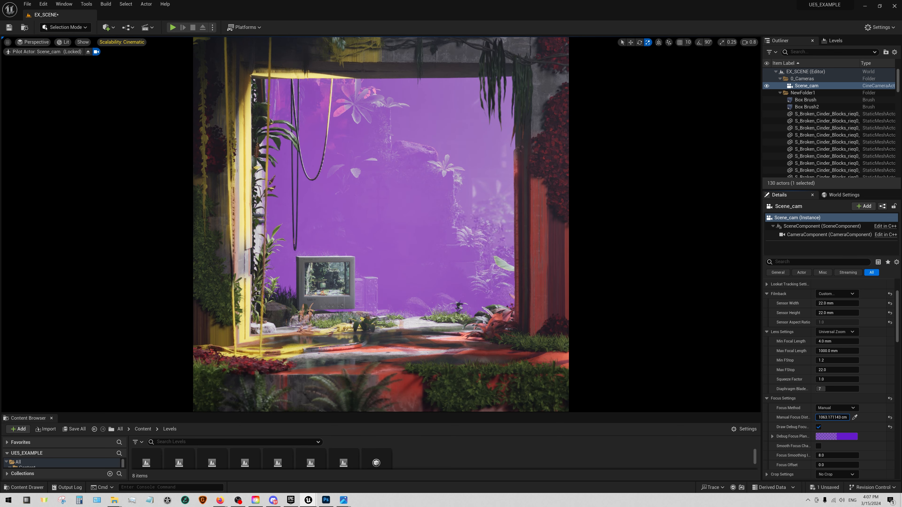
left_click(819, 428)
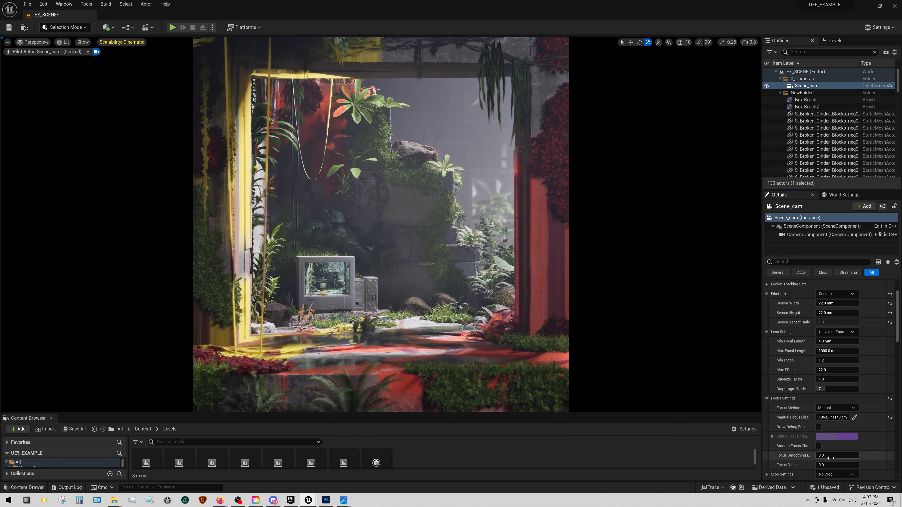
Try Scene_cam aperture values between 1.2 and 22 to compare the depth-of-field blur
scroll(810, 402, "down", 2)
scroll(810, 402, "down", 1)
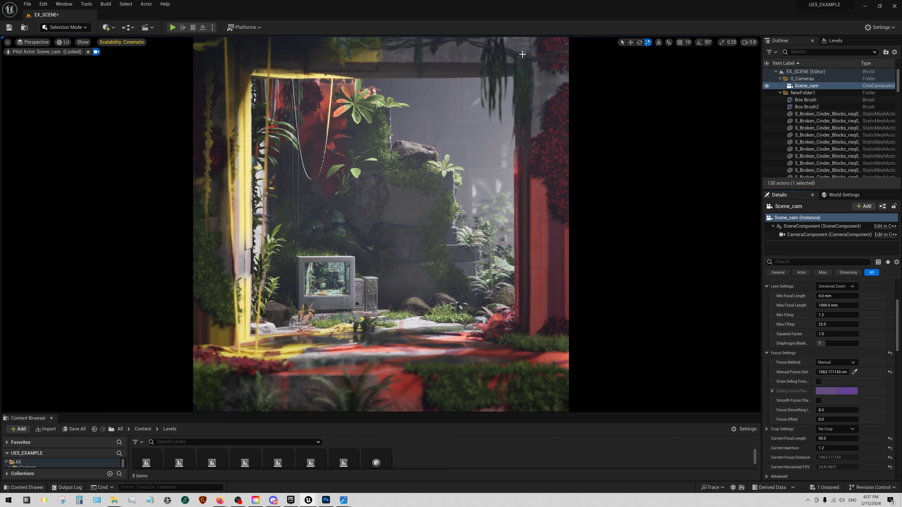
left_click_drag(823, 447, 842, 447)
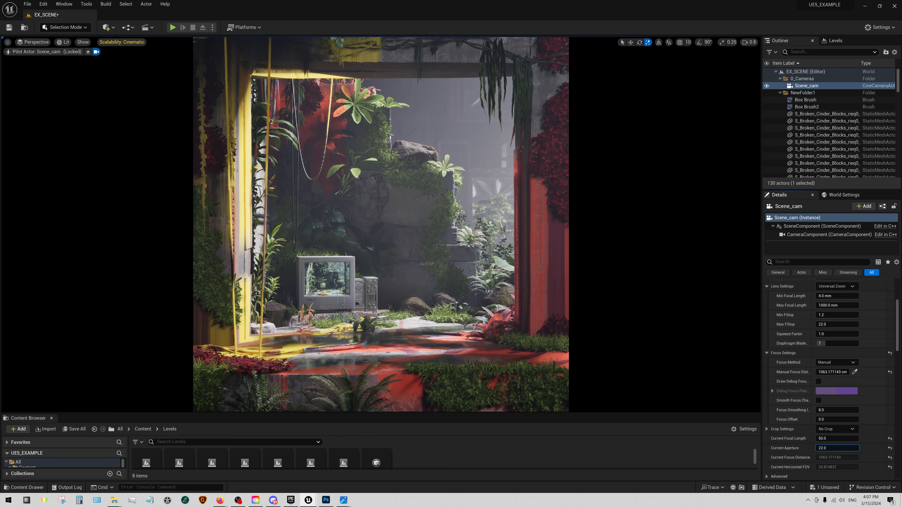
left_click_drag(839, 447, 829, 447)
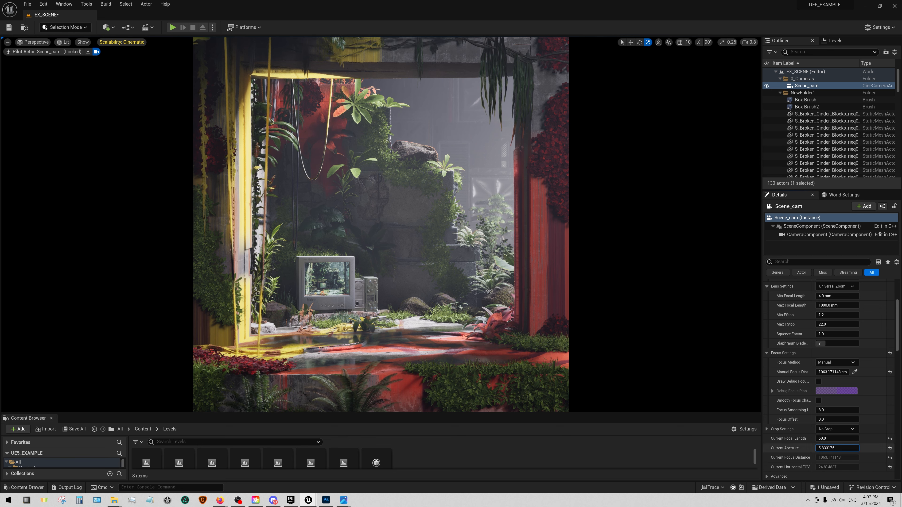
left_click_drag(829, 447, 824, 446)
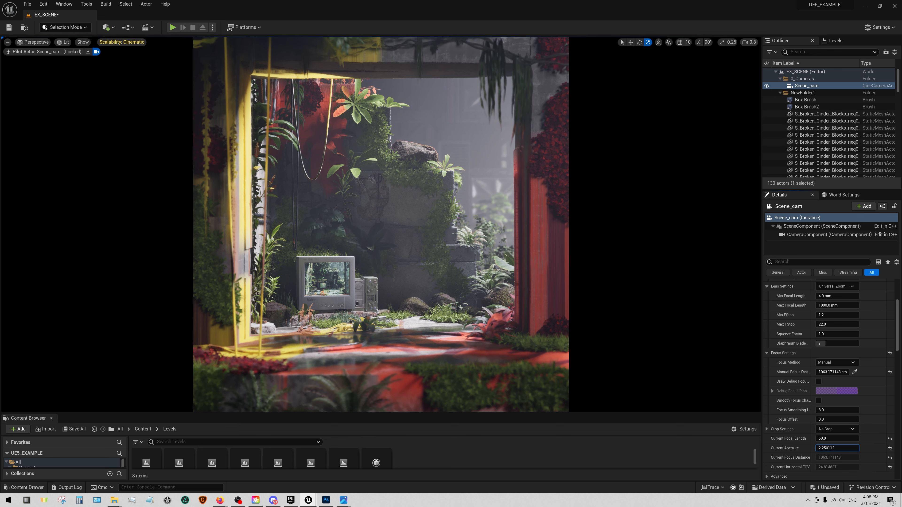
Set Scene_cam's Current Aperture to about 5.12 and its Focus Method to Disable
left_click(824, 363)
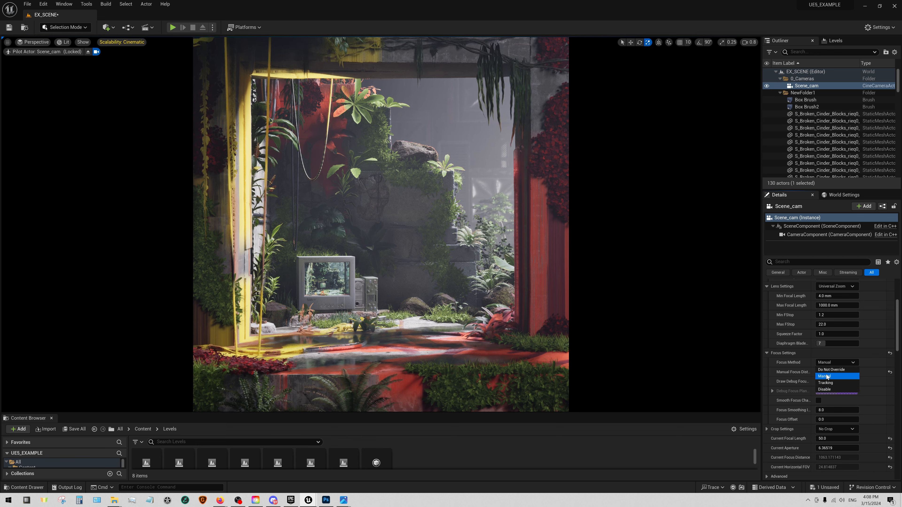
left_click(866, 385)
left_click_drag(826, 448, 810, 448)
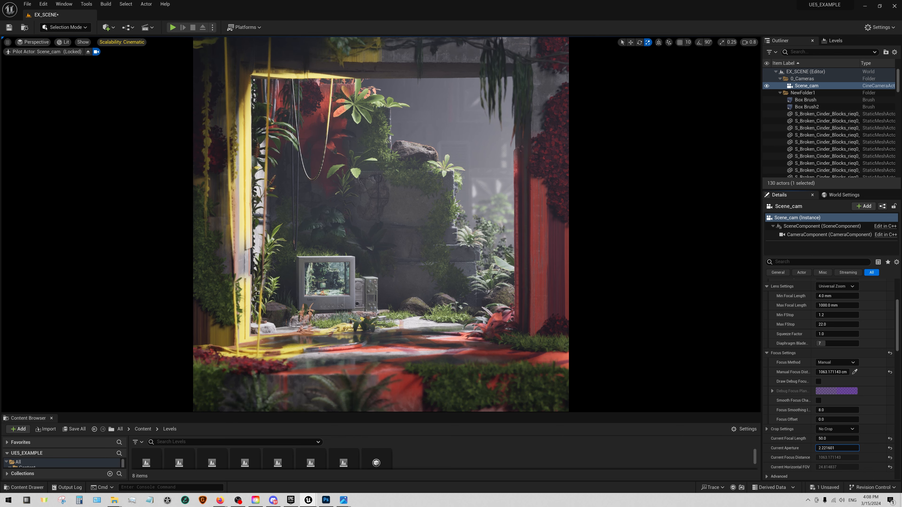
left_click(827, 362)
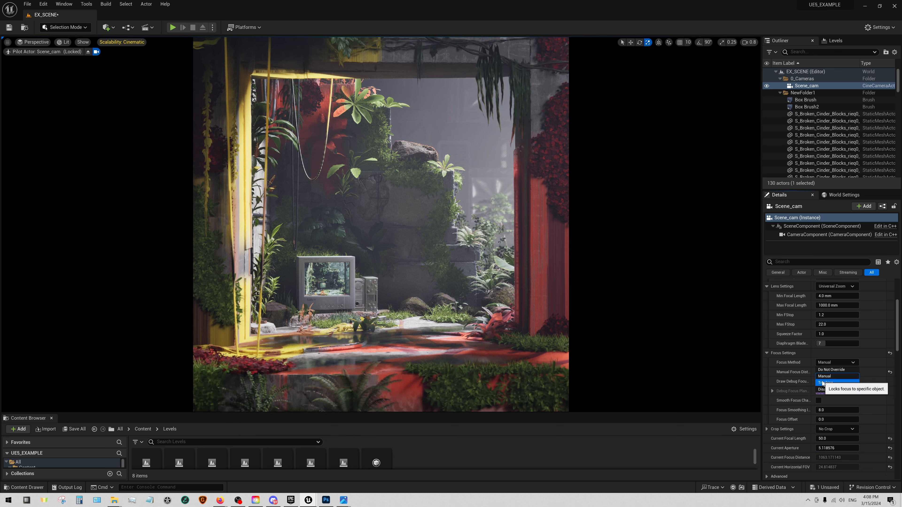
left_click(823, 390)
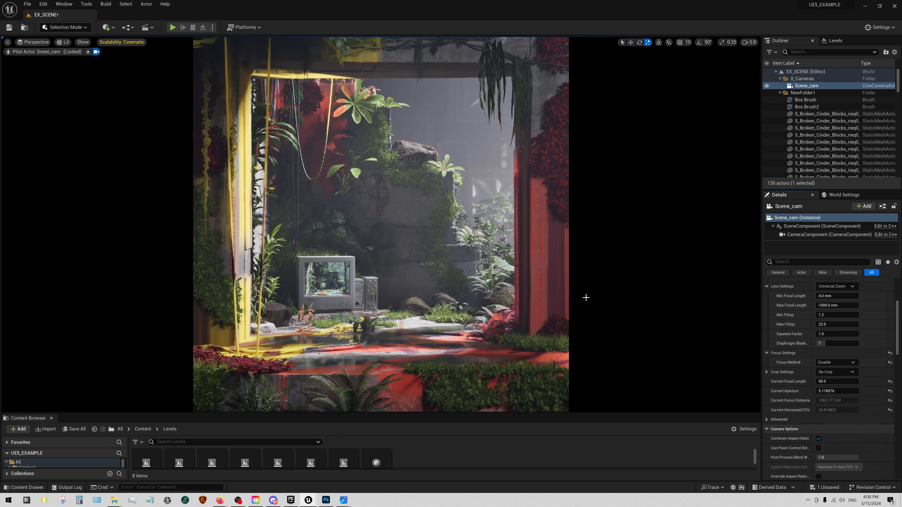
Change RectLight's Light Color to pale cyan, hex sRGB C8FAFFFF
left_click_drag(808, 188, 811, 235)
scroll(816, 172, "down", 15)
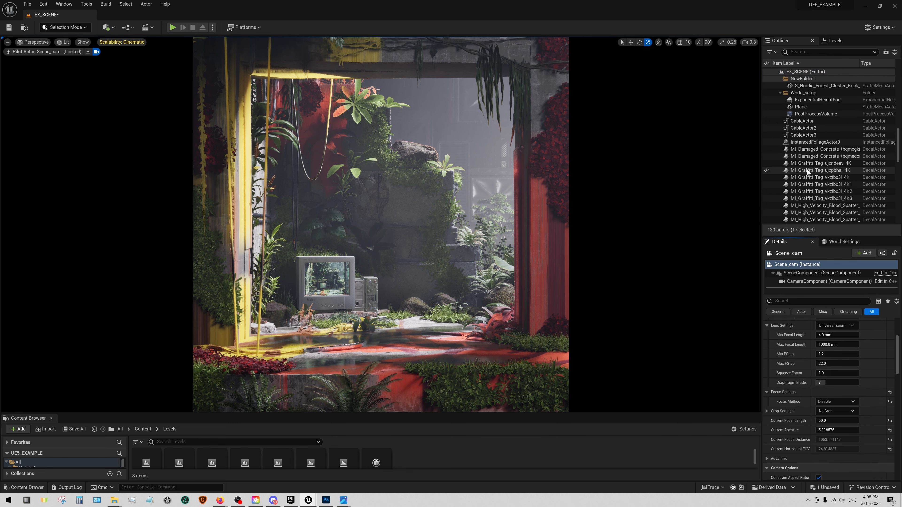
scroll(799, 169, "up", 5)
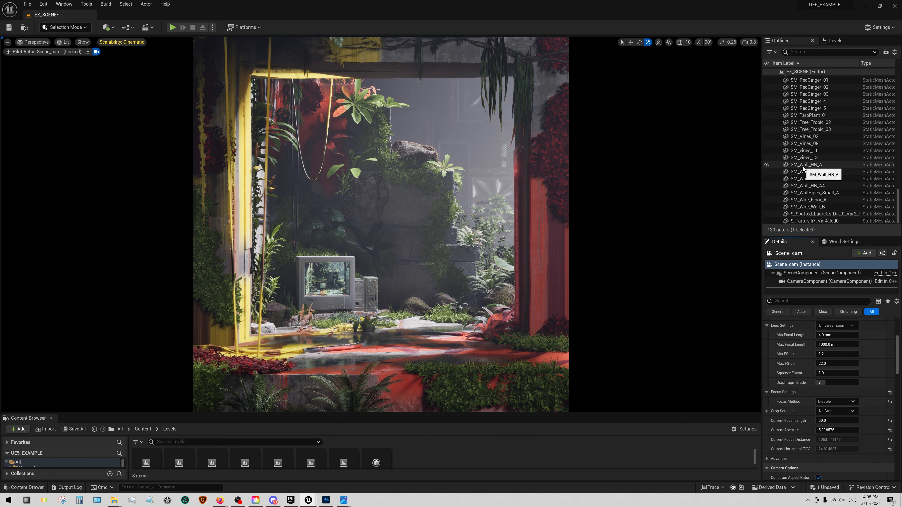
scroll(803, 170, "up", 2)
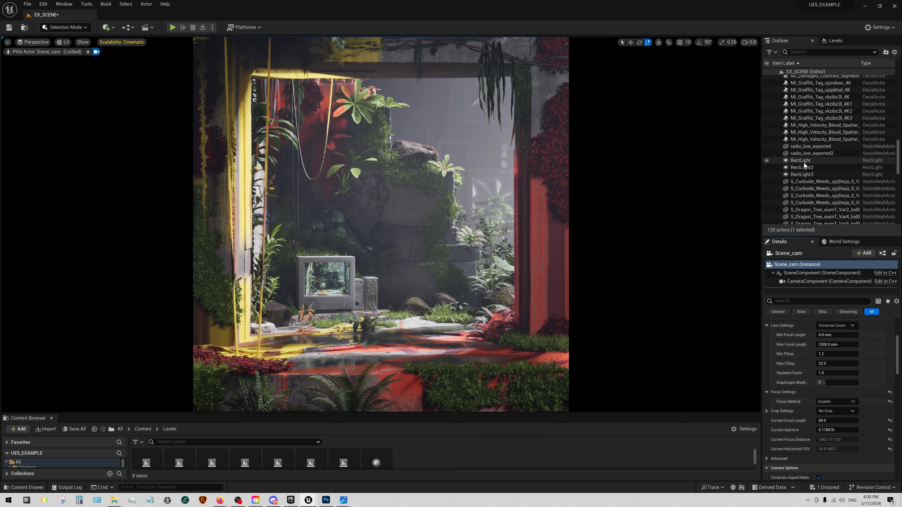
left_click(804, 161)
scroll(785, 403, "up", 5)
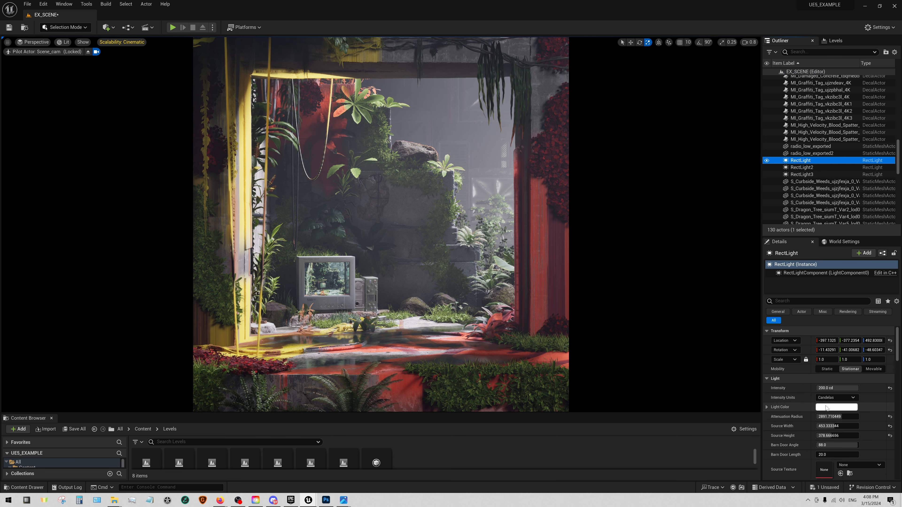
left_click(841, 408)
left_click(719, 372)
left_click_drag(719, 374, 698, 366)
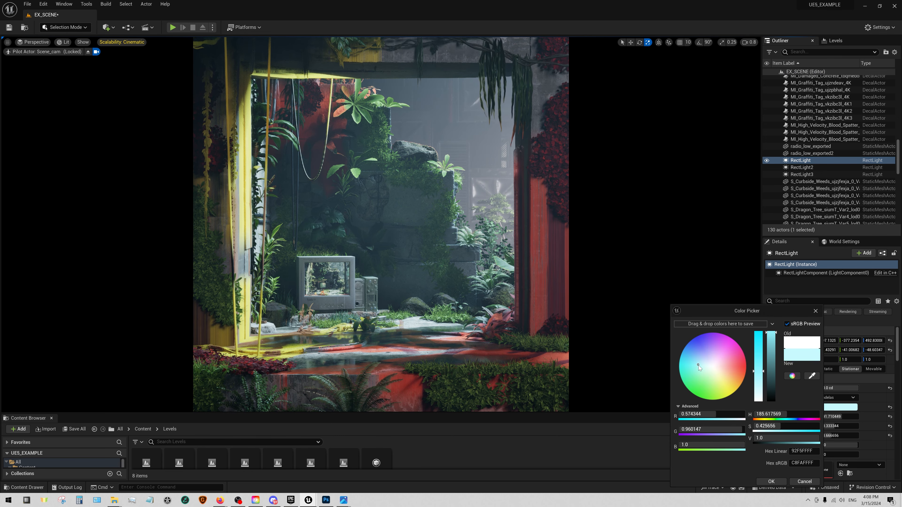
left_click(771, 482)
Change RectLight2's Light Color to orange, hex sRGB FF9B00FF
left_click(808, 167)
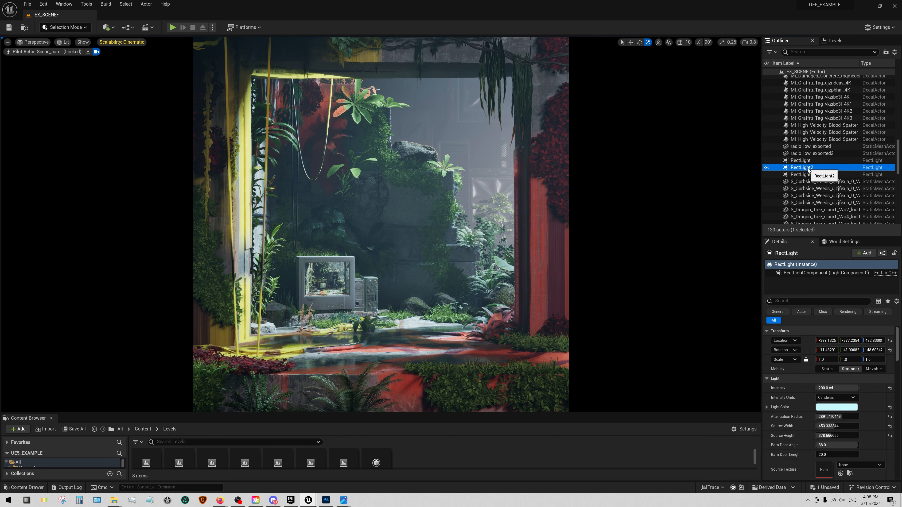
left_click(827, 407)
mouse_move(726, 369)
left_mouse_down()
mouse_move(756, 368)
mouse_move(736, 393)
mouse_move(750, 381)
left_mouse_up()
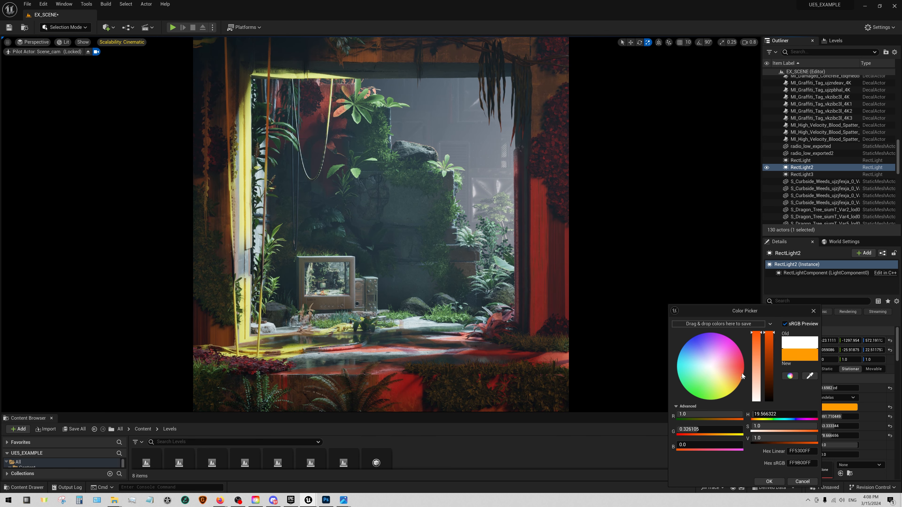
left_click(767, 481)
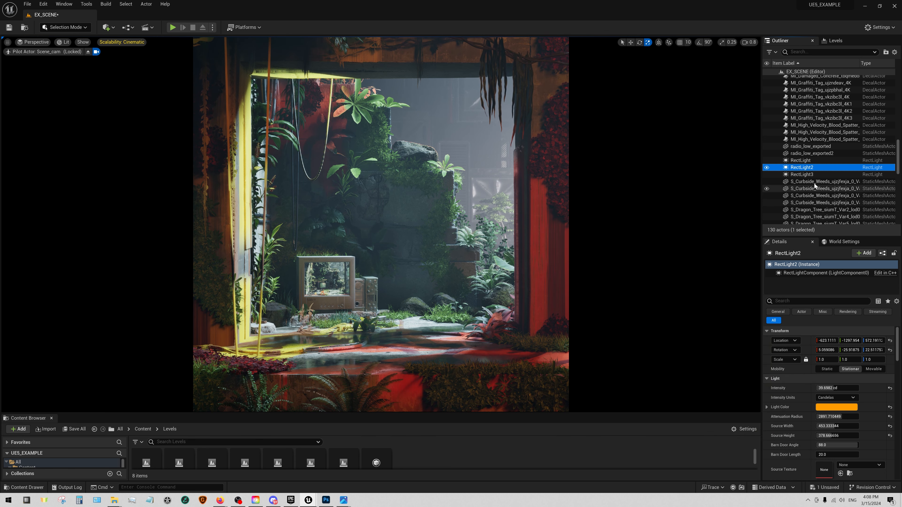
Change RectLight3's Light Color to saturated blue, hex sRGB 00CAFFFF
left_click(814, 176)
left_click(836, 407)
mouse_move(724, 367)
left_mouse_down()
mouse_move(694, 354)
mouse_move(706, 344)
mouse_move(687, 350)
left_mouse_up()
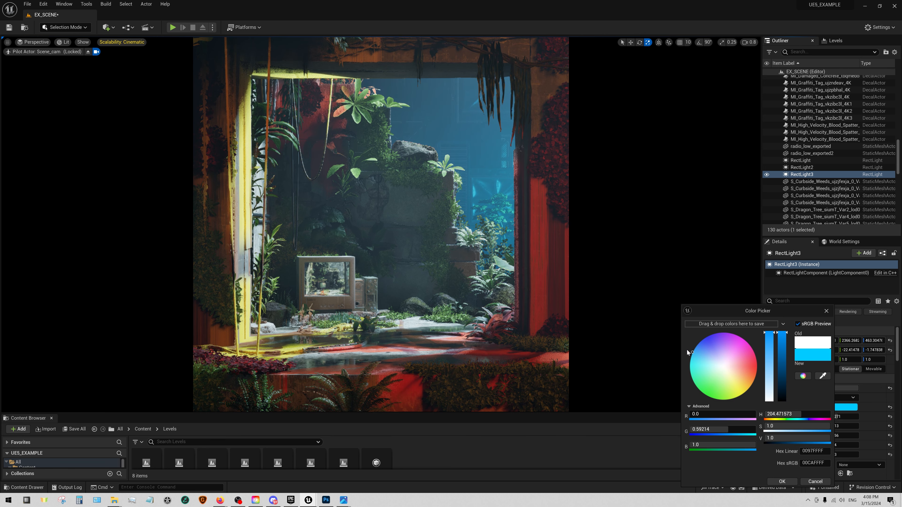
left_click(782, 482)
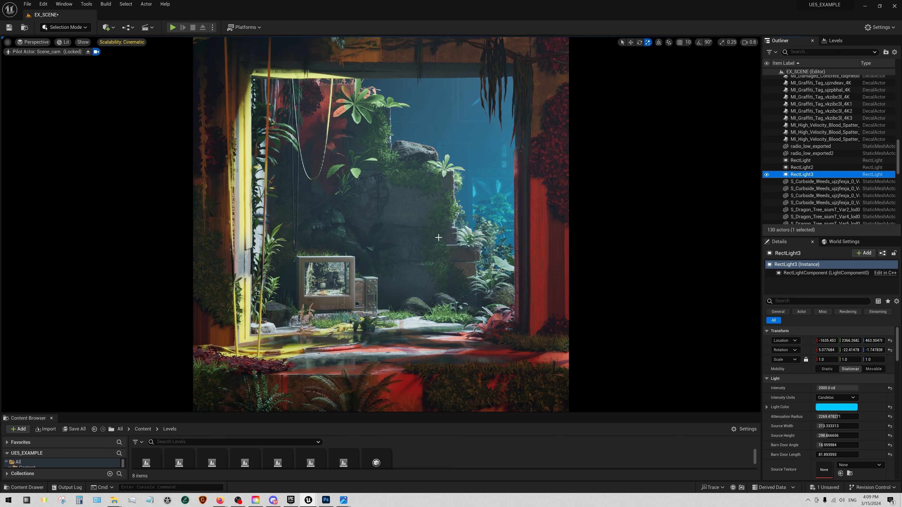
Toggle the visibility of the yellow MI_Graffiti_Tag_vkzibc3l decals to compare the scene with and without them
left_click(831, 139)
scroll(831, 140, "up", 1)
left_click(831, 141)
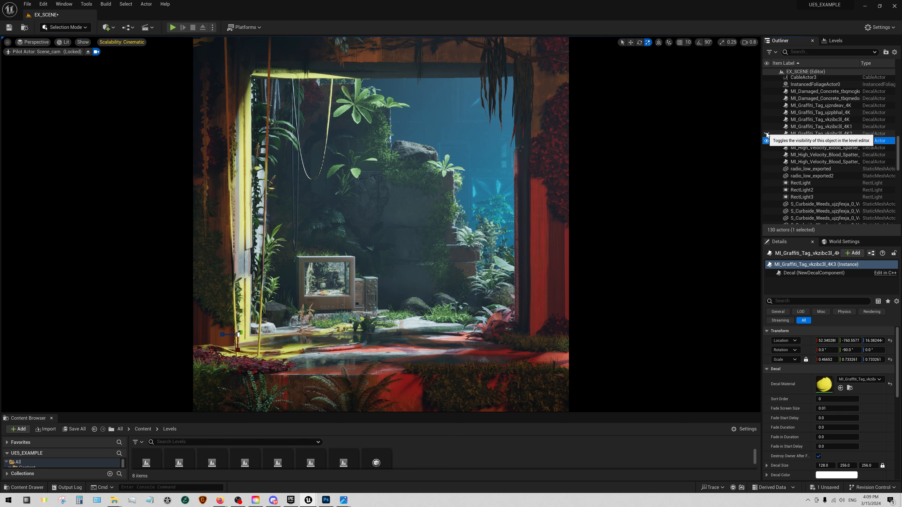
left_click(767, 120)
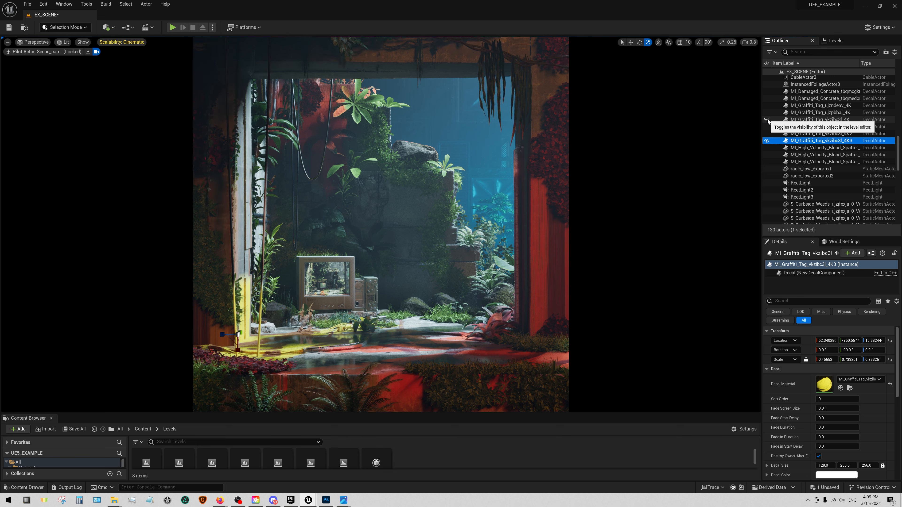
left_click(767, 120)
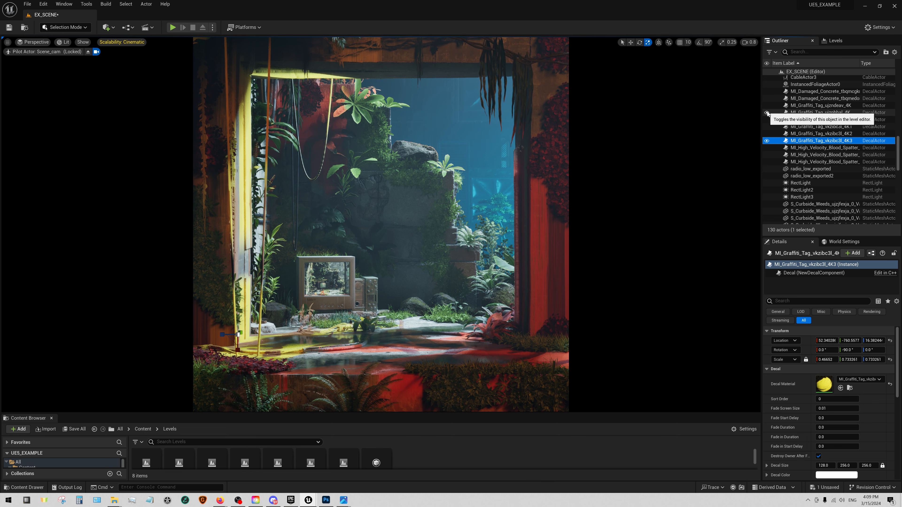
Compare the scene without the decals MI_Graffiti_Tag_ujzpbhal_4K and MI_Graffiti_Tag_ujzndeav_4K, and delete both
left_click(767, 113)
left_click(768, 107)
left_click(767, 106)
left_click(768, 106)
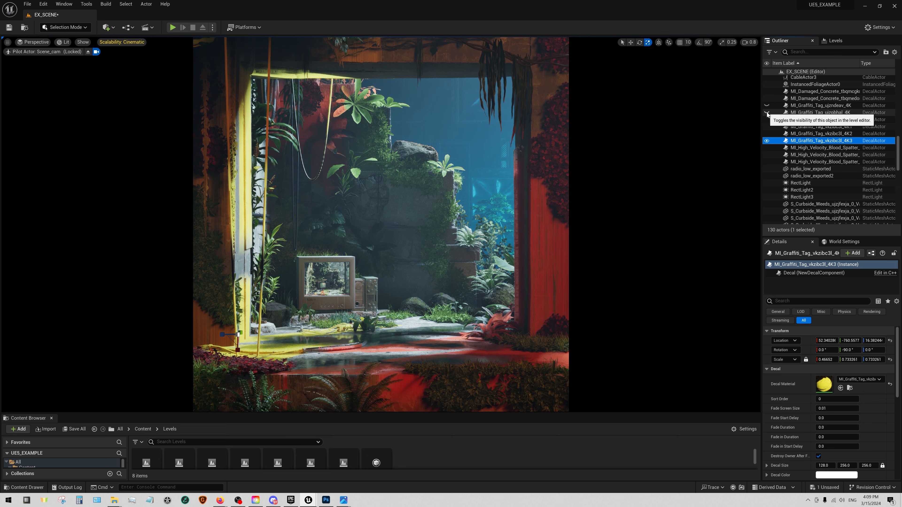
left_click(767, 105)
left_click(767, 106)
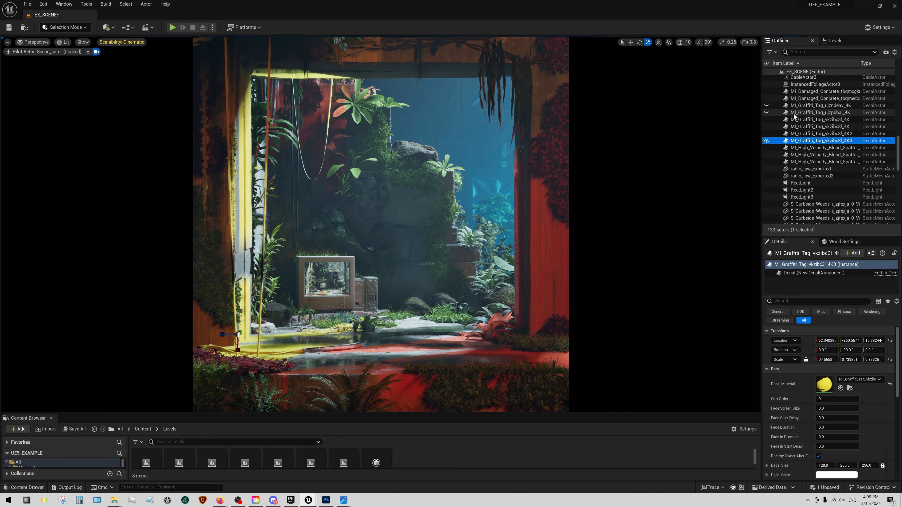
left_click(795, 113)
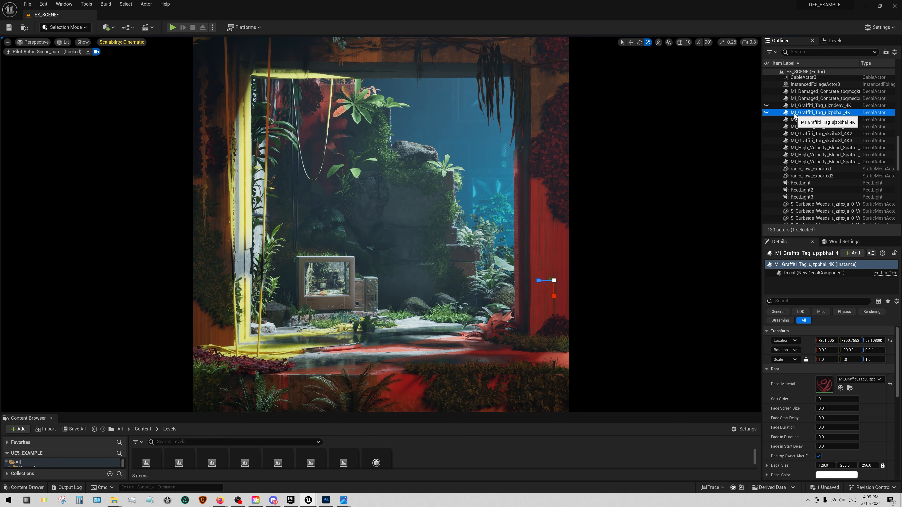
key("Delete")
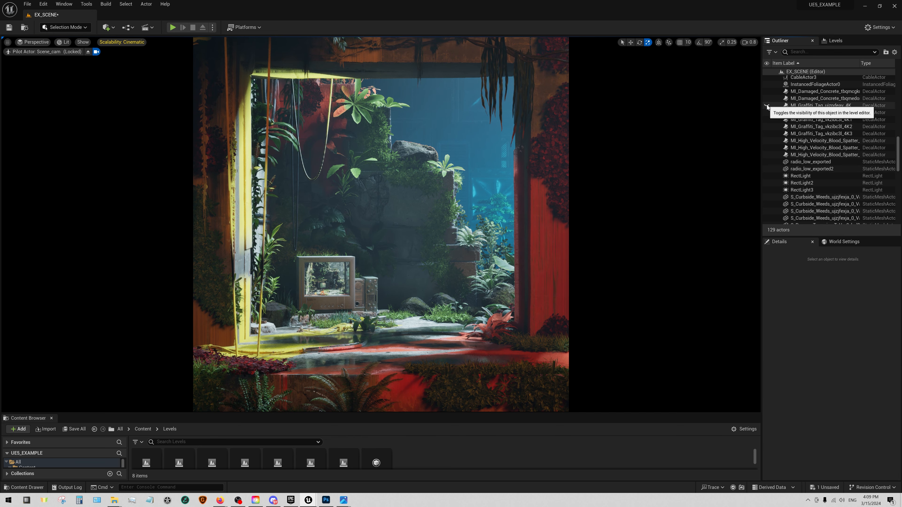
left_click(806, 106)
key("Delete")
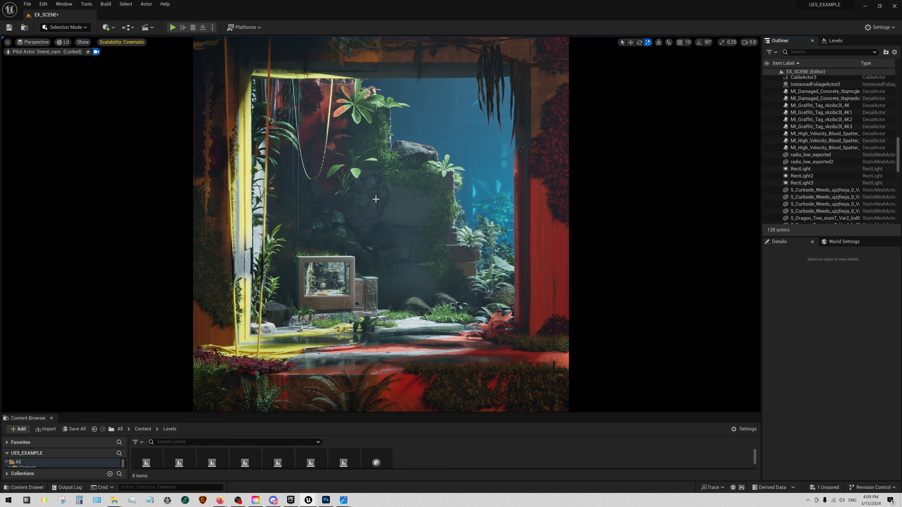
Raise the MI_Damaged_Concrete_tbqmedor_8K decal on the back wall to a Z location of about 165.4
left_click(426, 192)
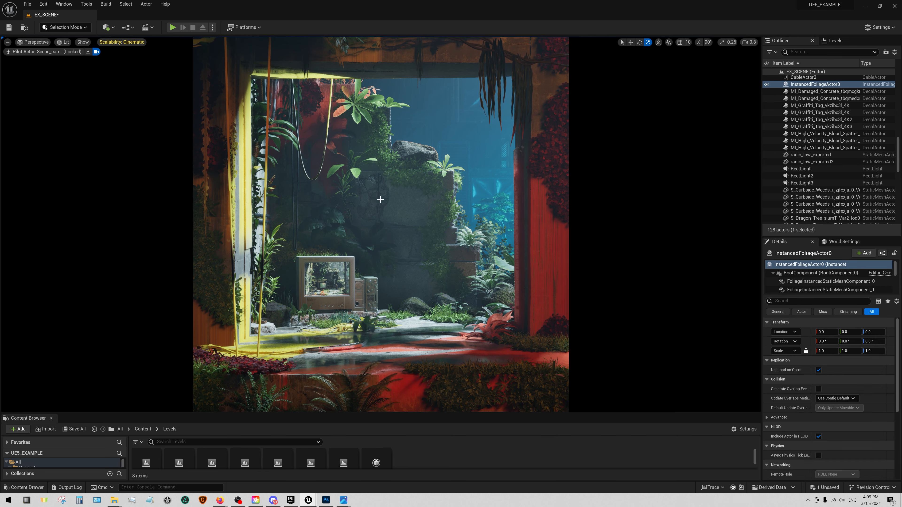
left_click(362, 201)
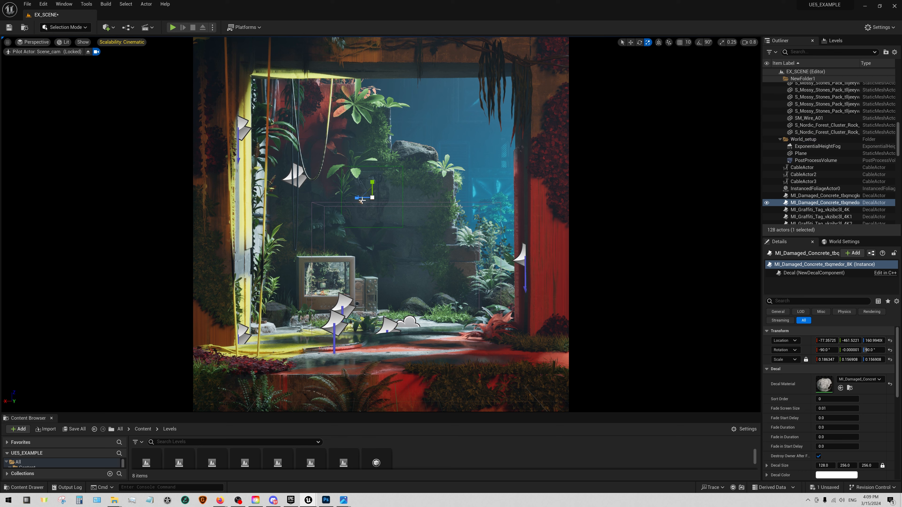
key("w")
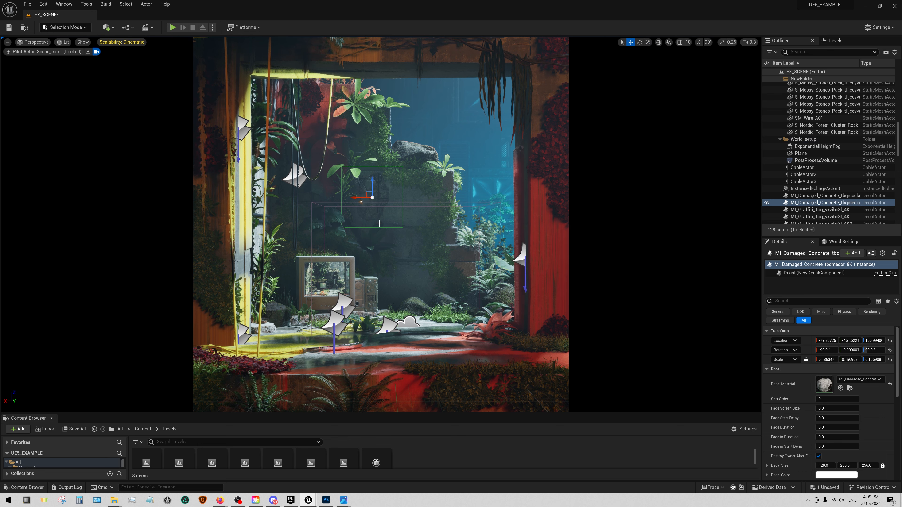
left_click_drag(370, 183, 370, 181)
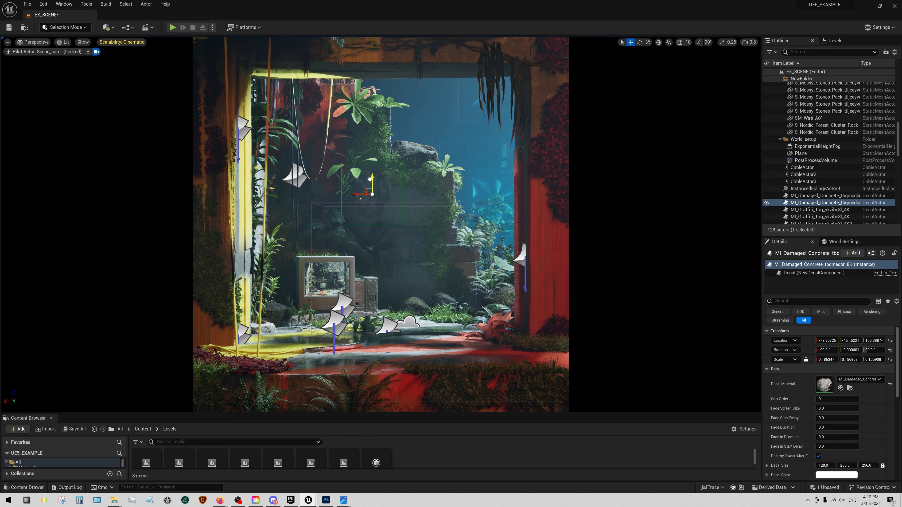
key("Escape")
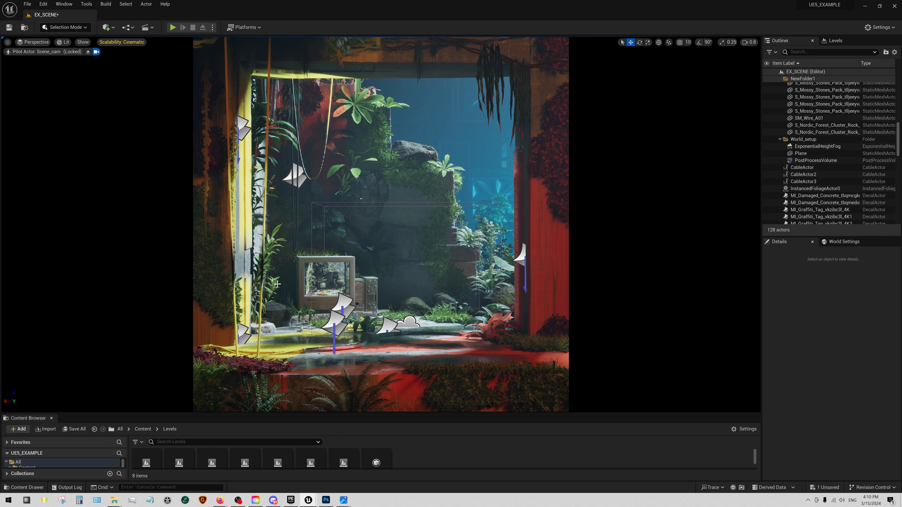
Delete CableActor3, the cable hanging in front of the yellow pillar
left_click(263, 254)
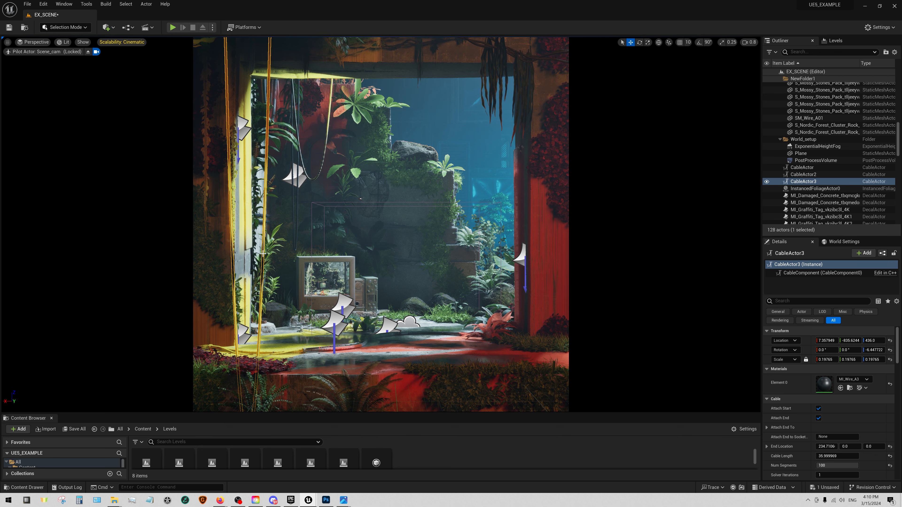
key("Delete")
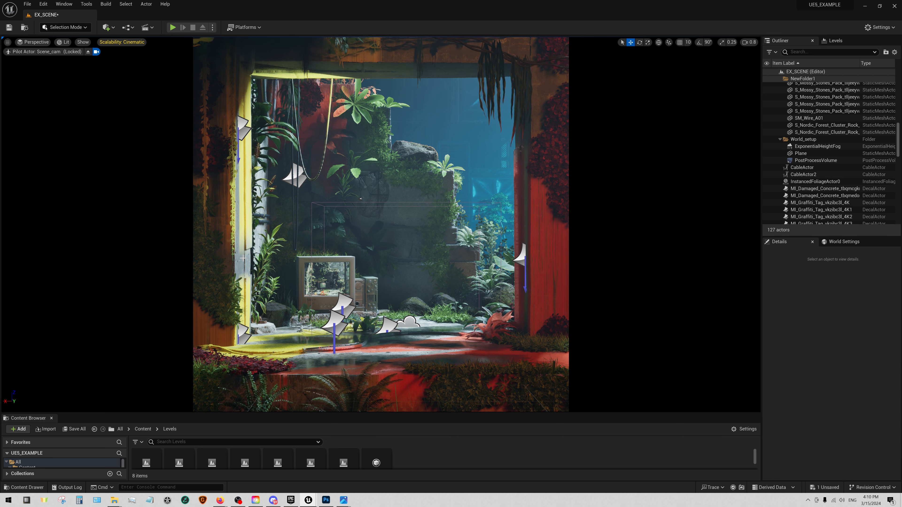
Duplicate the SM_vines_13 vine near the yellow pillar and bring the copy forward to a Y location of -1031
left_click(207, 124)
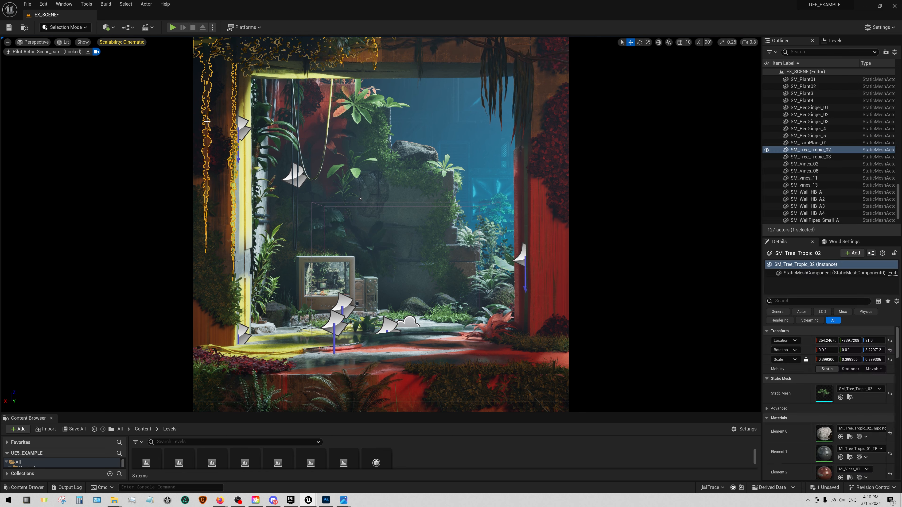
left_click(253, 94)
left_click_drag(257, 68, 219, 42, "alt")
left_click_drag(827, 341, 817, 340)
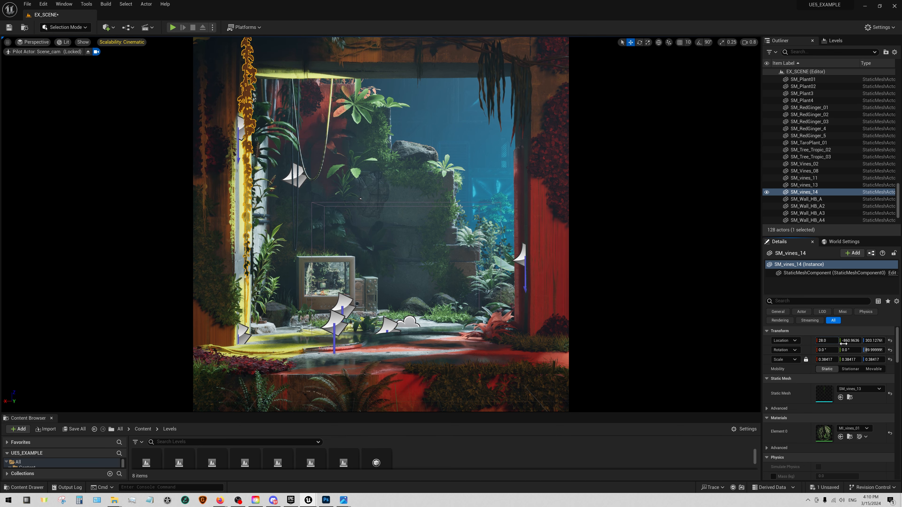
left_click(851, 341)
type("-985")
key("Return")
left_click_drag(850, 341, 817, 340)
Set the copied vine's uniform scale to 0.245 and shift it along X to hang just inside the yellow pillar
key("r")
left_click(874, 359)
type("0.245")
key("Return")
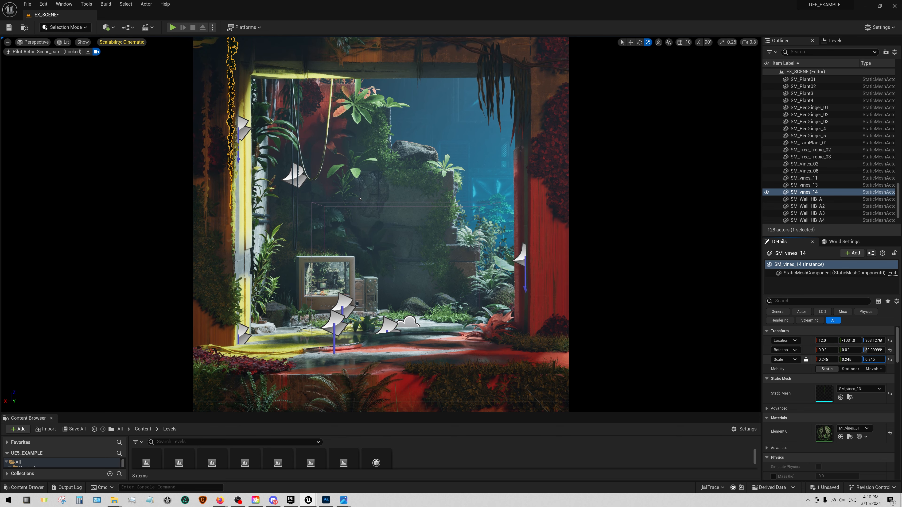
left_click_drag(826, 341, 823, 341)
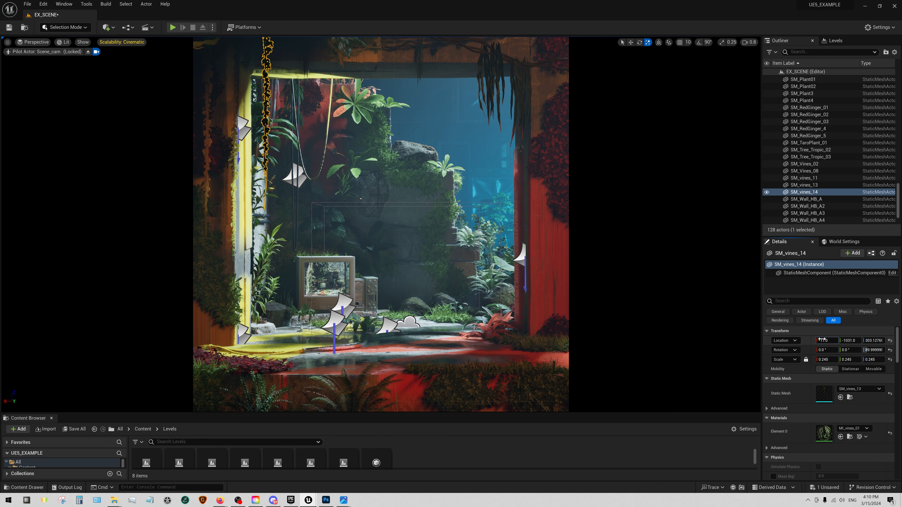
key("Escape")
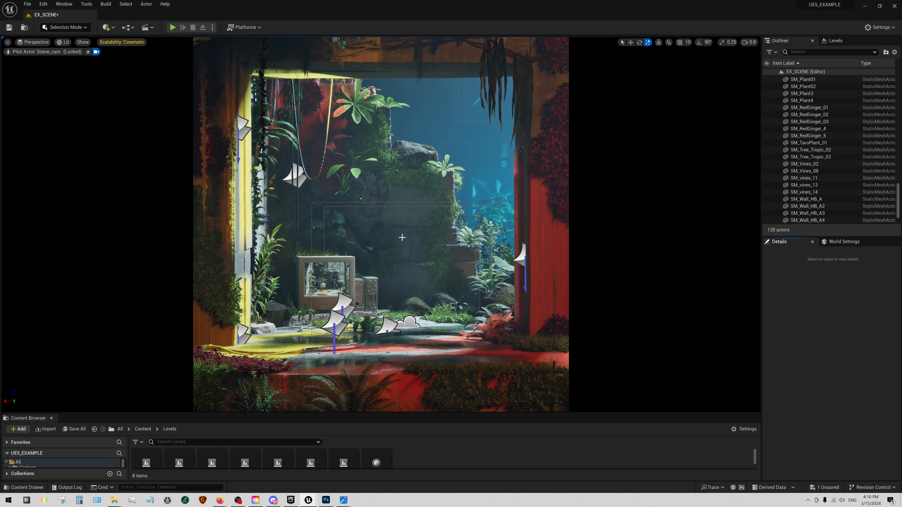
Switch to the image viewer and examine HighresScreenshot00006.png up close, inspecting the foreground plants, back wall and red pillar
left_click_drag(381, 413, 389, 354)
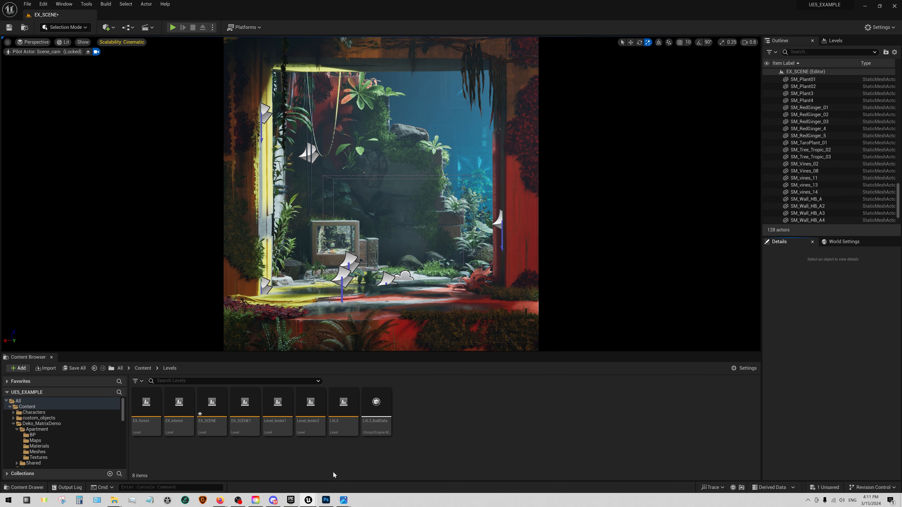
mouse_move(343, 501)
left_click(363, 470)
scroll(467, 312, "up", 6)
left_click_drag(684, 194, 690, 192)
scroll(482, 260, "up", 2)
left_click_drag(358, 246, 626, 247)
left_click_drag(498, 153, 498, 185)
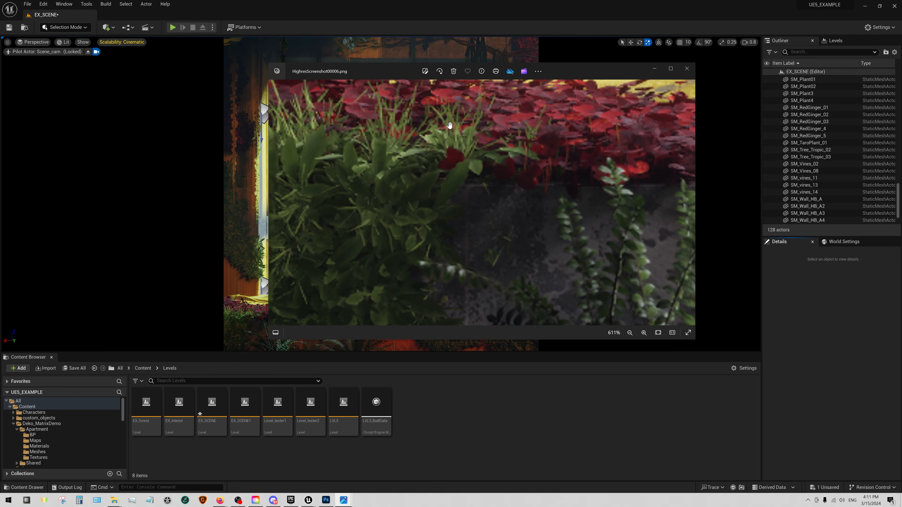
left_click_drag(450, 126, 460, 175)
scroll(499, 190, "down", 2)
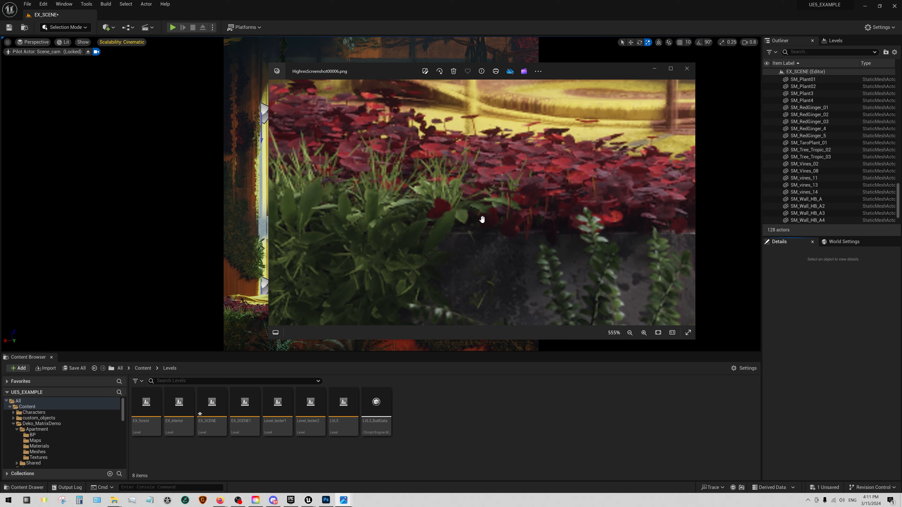
scroll(507, 203, "down", 3)
scroll(509, 157, "up", 3)
scroll(509, 157, "up", 5)
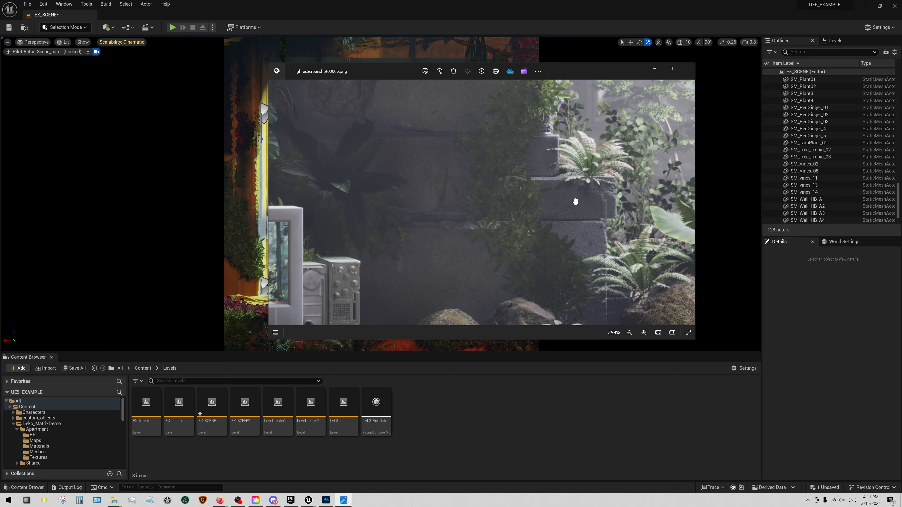
scroll(474, 235, "down", 2)
left_click_drag(419, 243, 288, 126)
left_click_drag(490, 212, 403, 97)
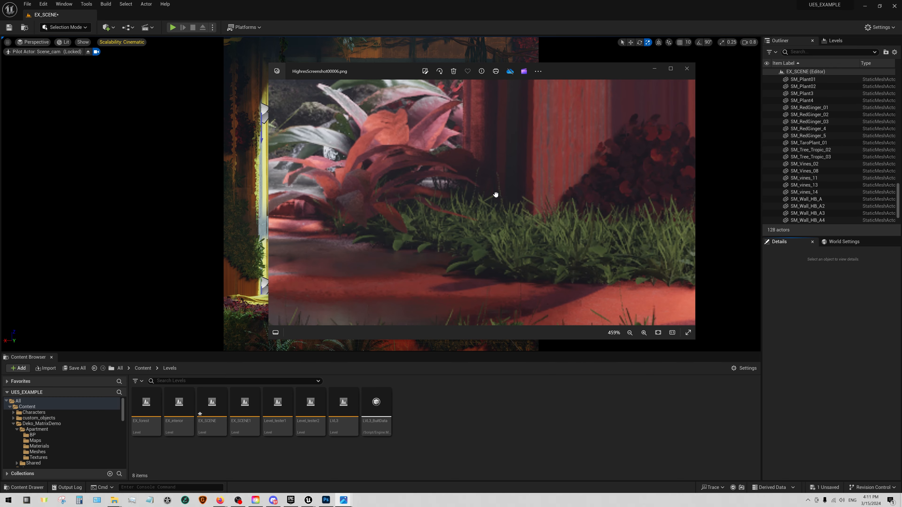
Inspect the ground foliage in the high-resolution screenshot, then return to the Unreal Editor and save the EX_SCENE level
left_click_drag(496, 195, 321, 94)
left_click_drag(449, 258, 440, 120)
scroll(455, 229, "down", 3)
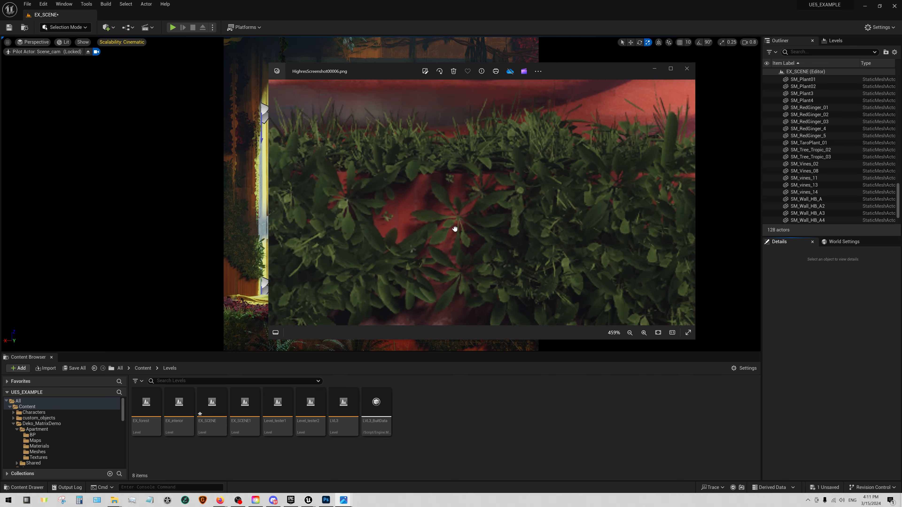
left_click(654, 69)
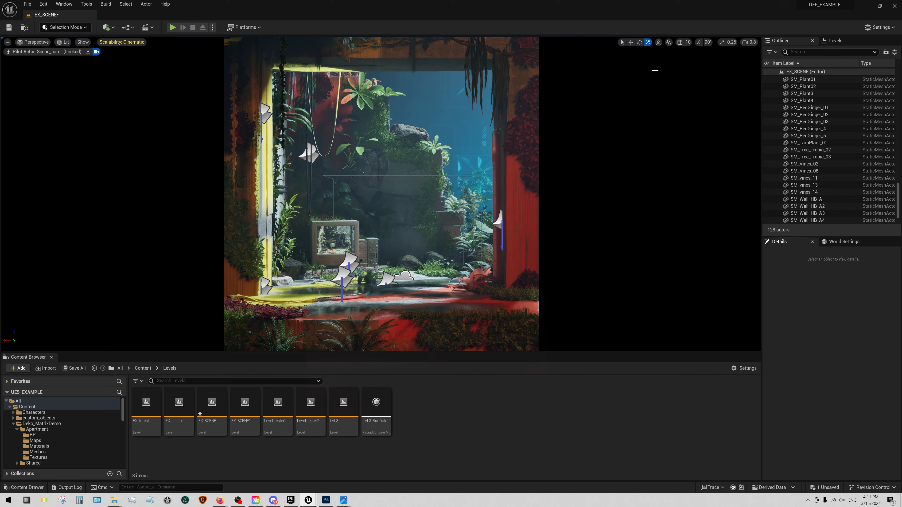
key("ctrl+s")
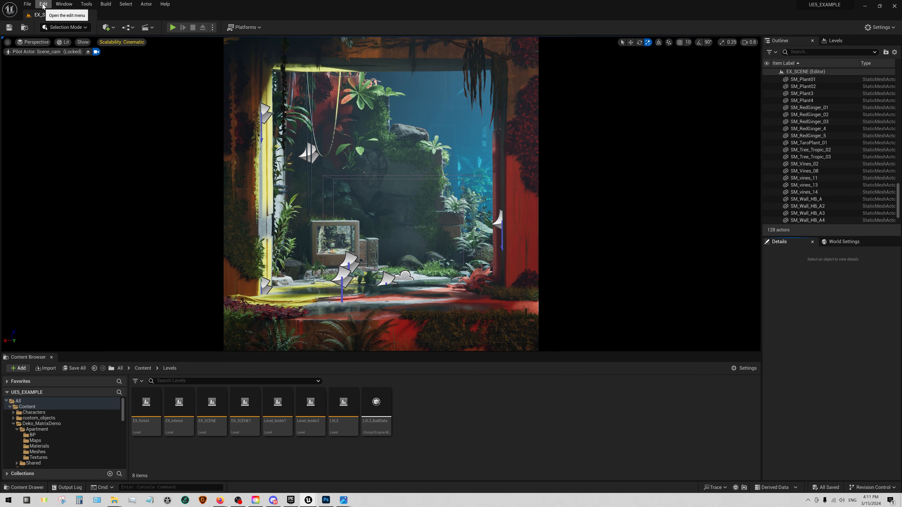
Search the plugin list for "movie" to check whether Movie Render Queue is enabled
left_click(43, 4)
left_click(59, 115)
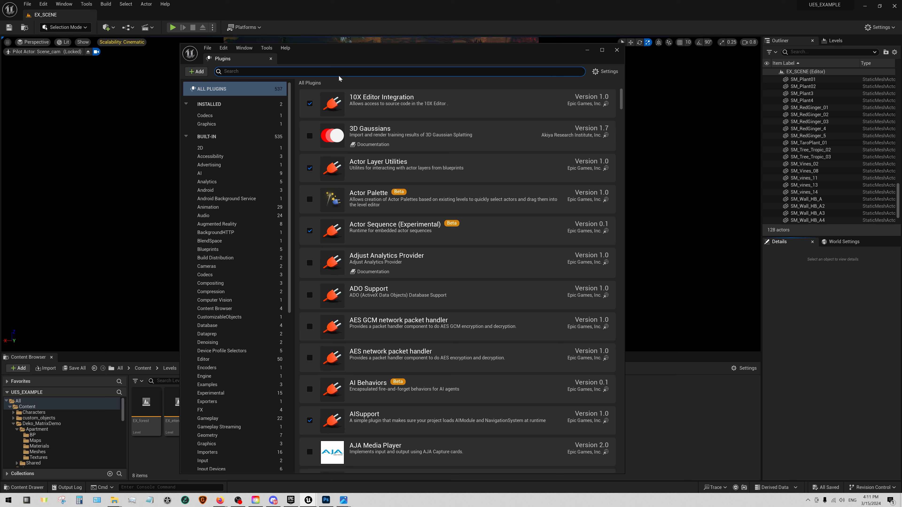
type("movie")
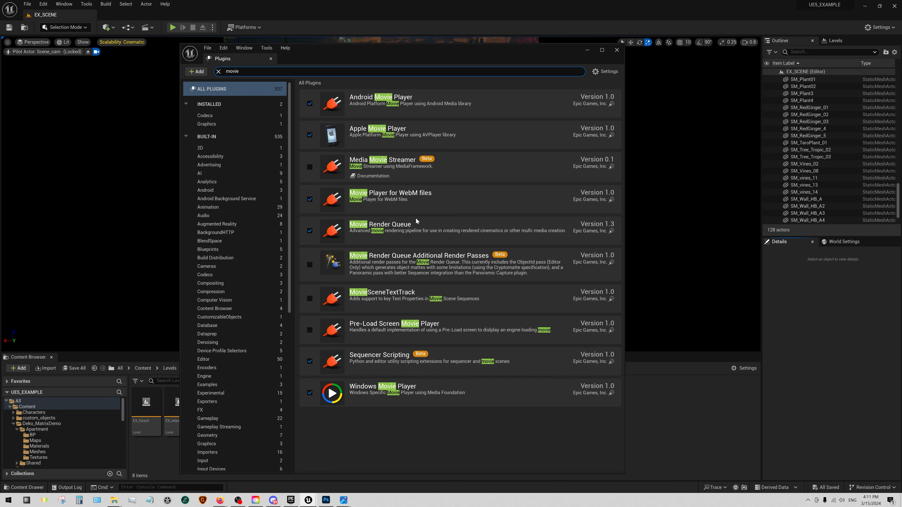
left_click(589, 50)
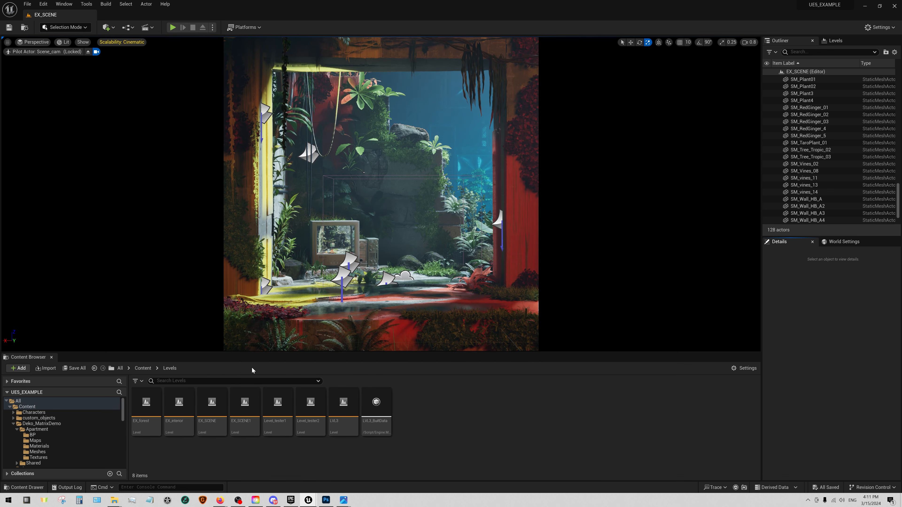
Create a Level Sequence named SCENE_ex_capture in the Content/Sequences folder
left_click(143, 368)
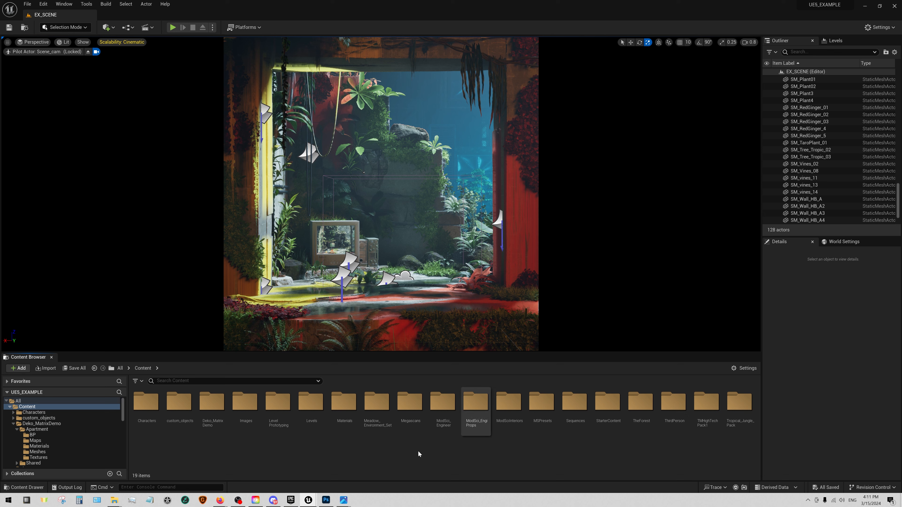
double_click(574, 414)
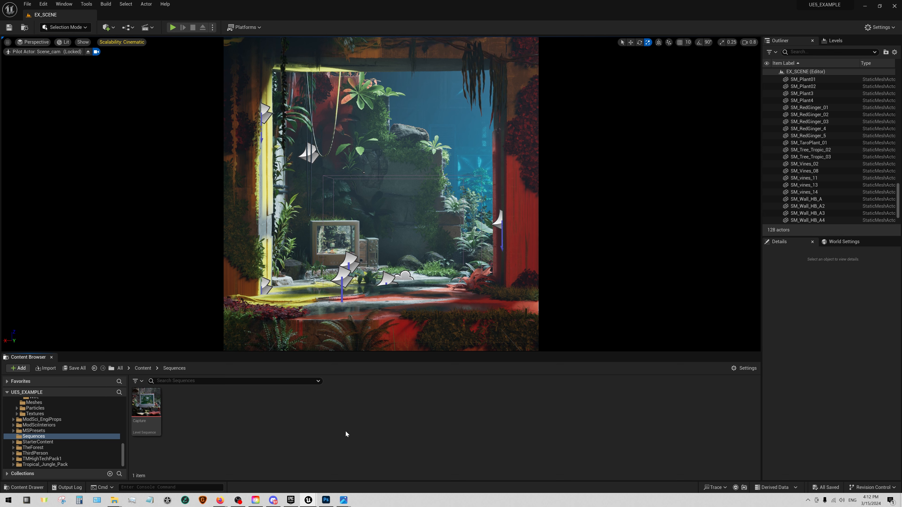
right_click(285, 422)
mouse_move(307, 307)
left_click(407, 321)
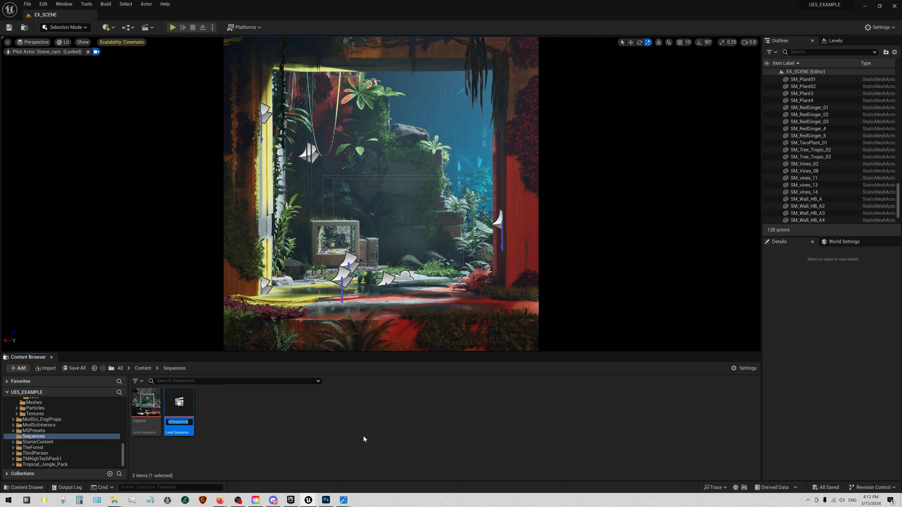
type("SCENE")
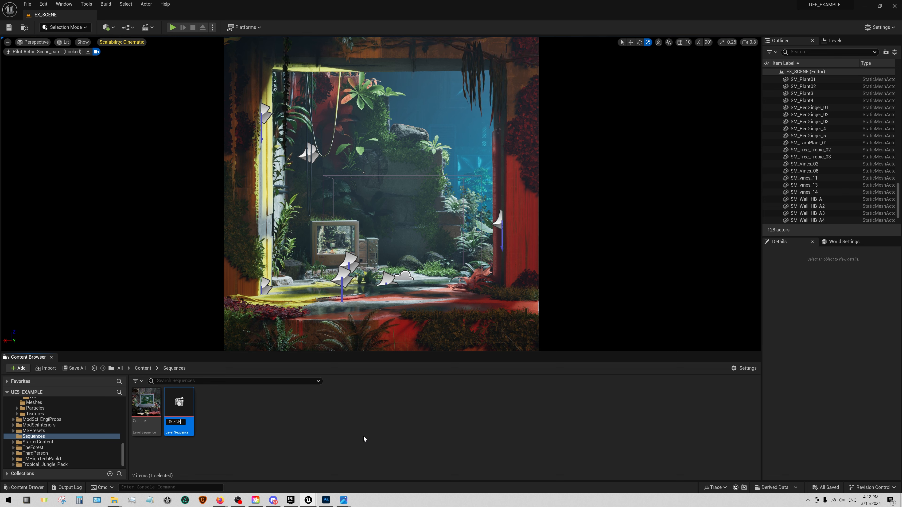
type("_ex_camp")
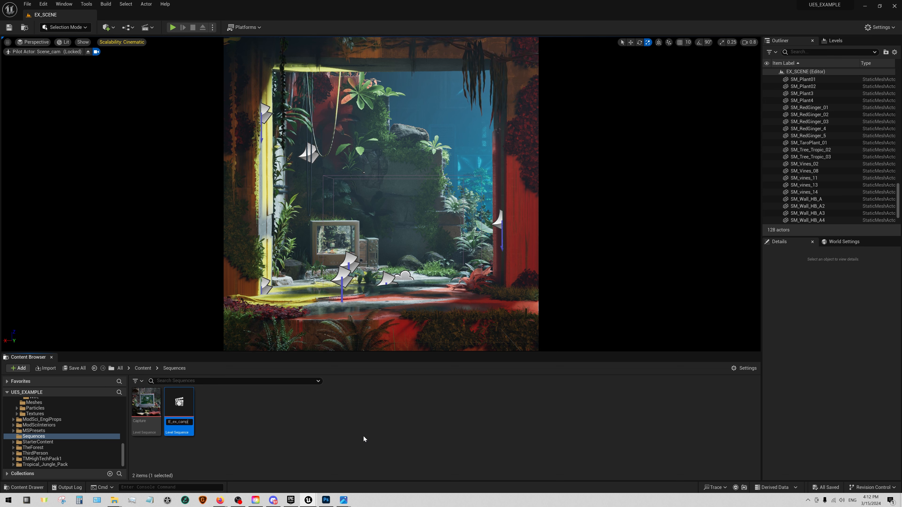
type("ture")
key("Return")
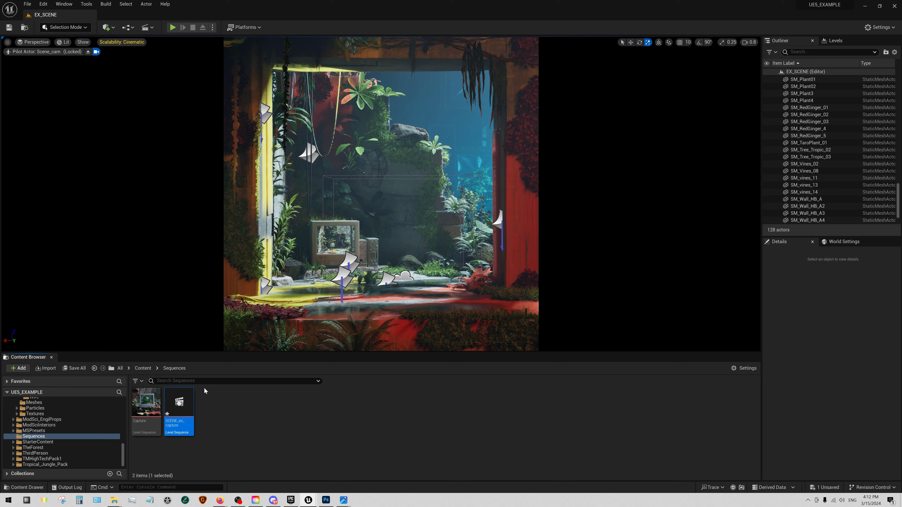
Open the SCENE_ex_capture sequence, switch the viewport to Cinematic Viewport and look through Scene_cam
double_click(179, 403)
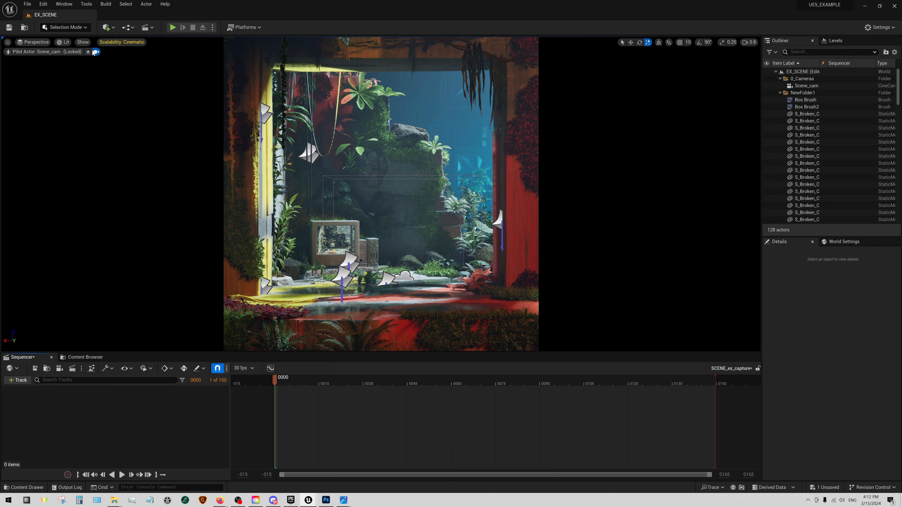
left_click(35, 43)
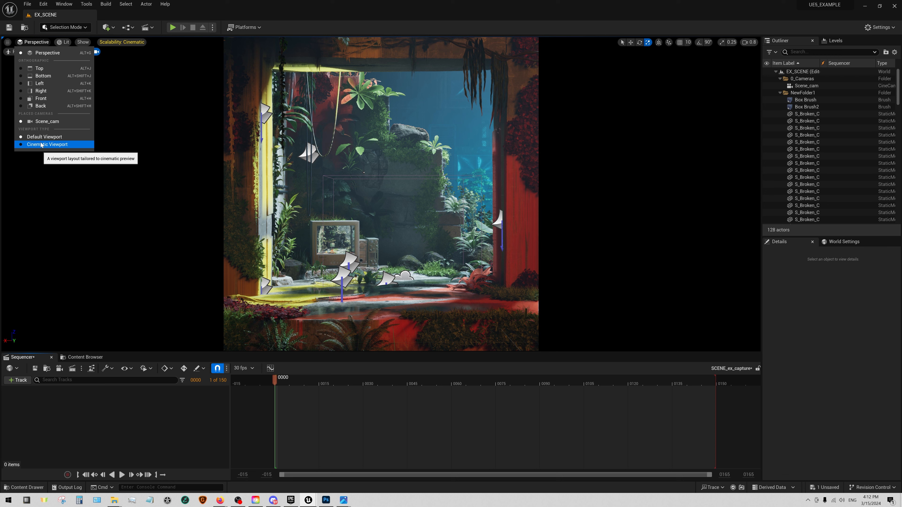
left_click(52, 144)
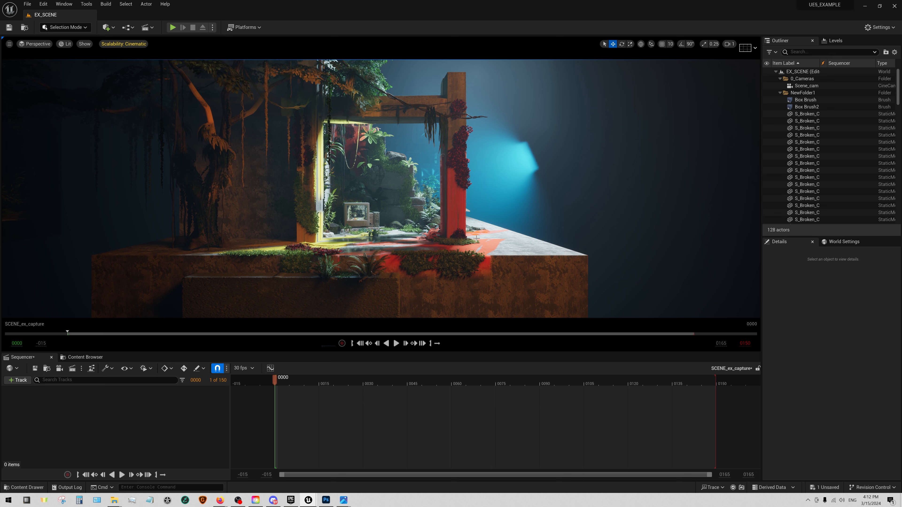
left_click(37, 44)
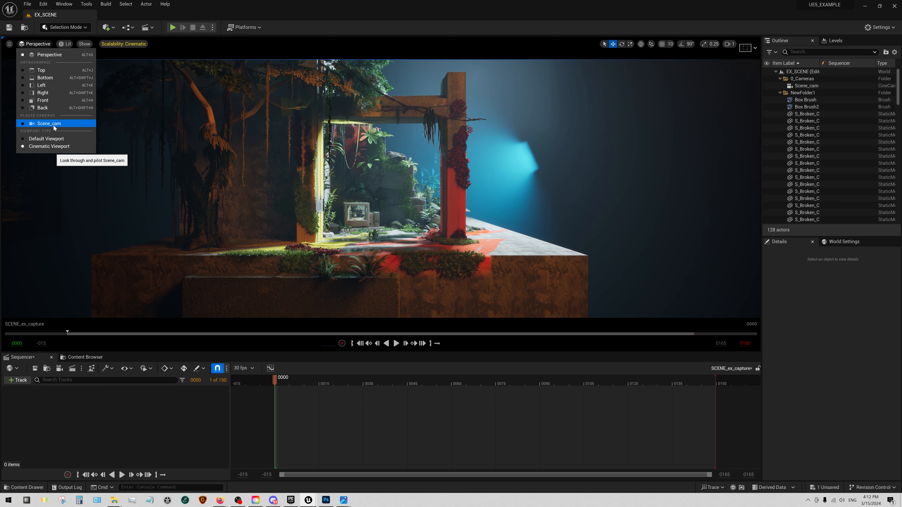
left_click(58, 126)
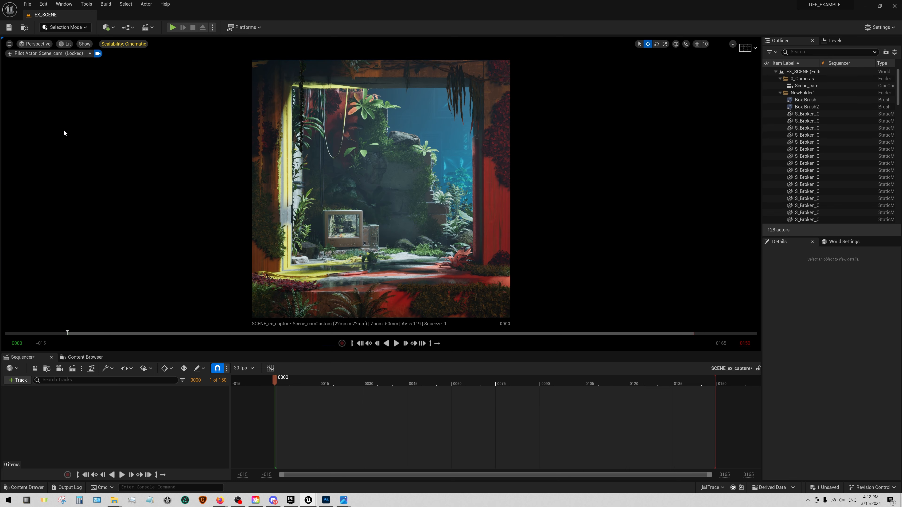
Add the Scene_cam actor from the 0_Cameras folder to the sequence as a camera track
left_click(806, 86)
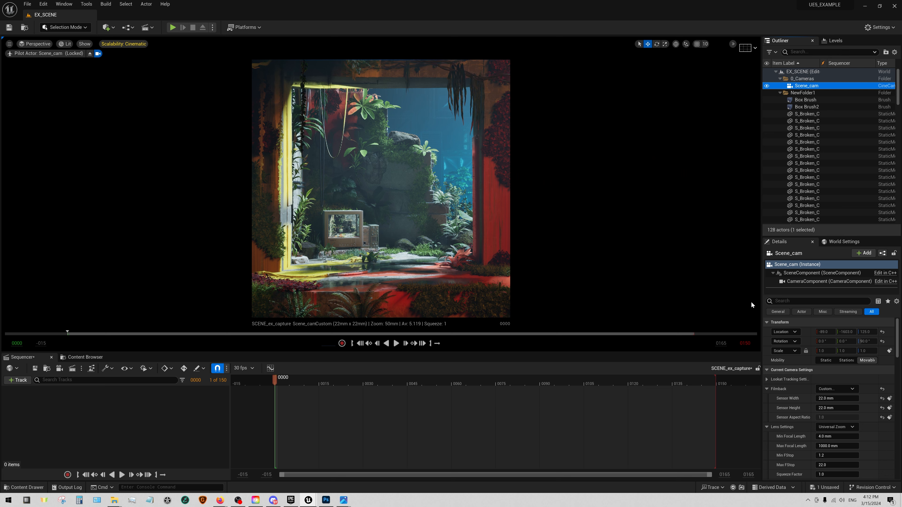
left_click_drag(806, 85, 57, 431)
left_click_drag(96, 402, 96, 403)
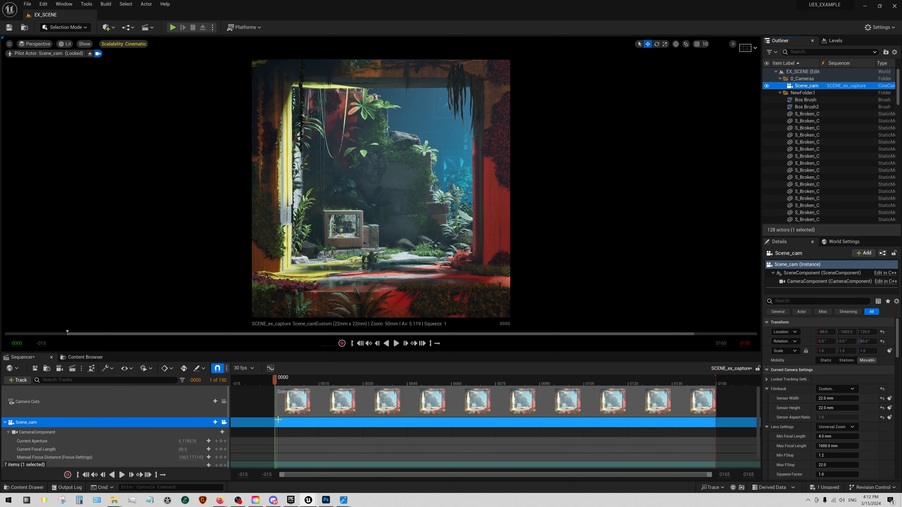
Shorten the sequence's playback range to 2 frames
left_click(747, 346)
type("2")
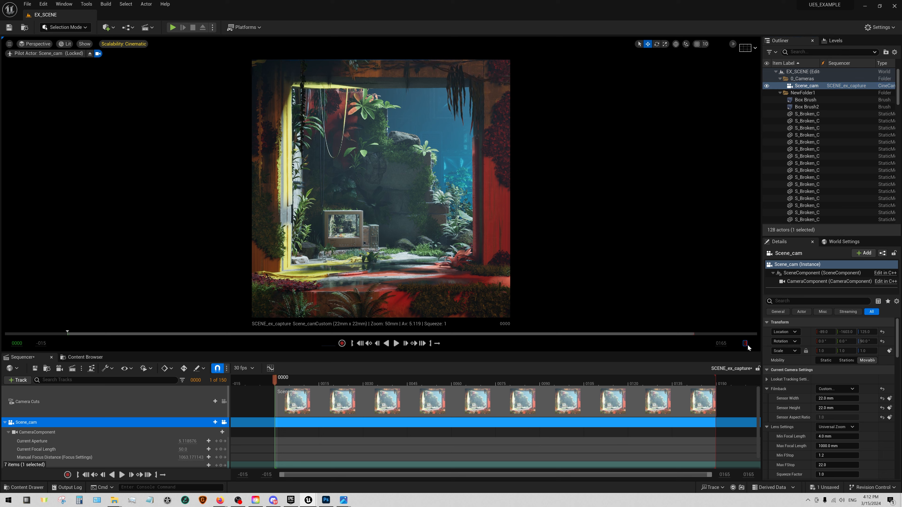
key("Return")
left_click_drag(710, 475, 738, 450)
left_click_drag(716, 407, 281, 407)
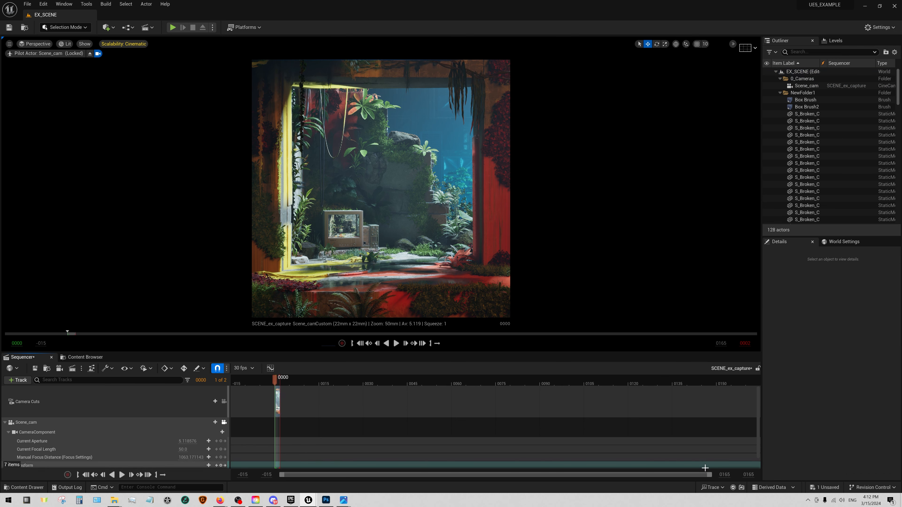
left_click_drag(712, 475, 495, 456)
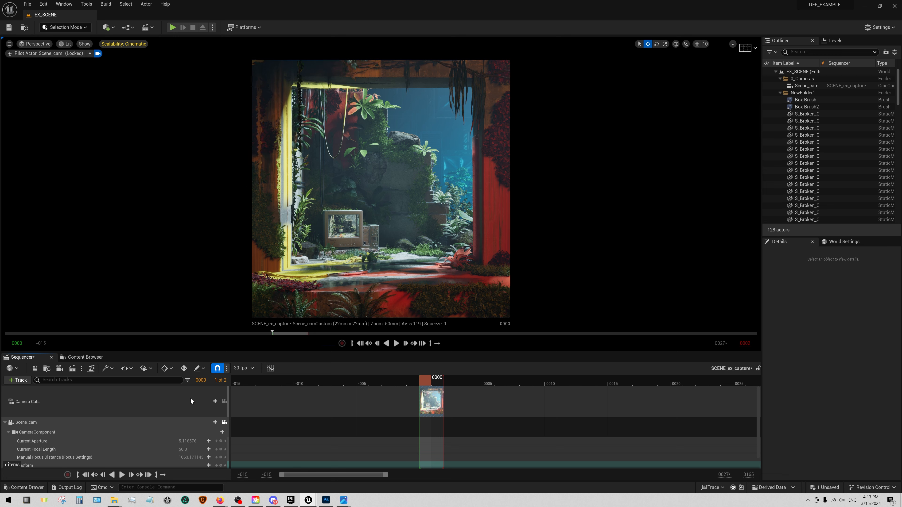
Save the sequence and send SCENE_ex_capture to the Movie Render Queue as a render job
left_click(35, 368)
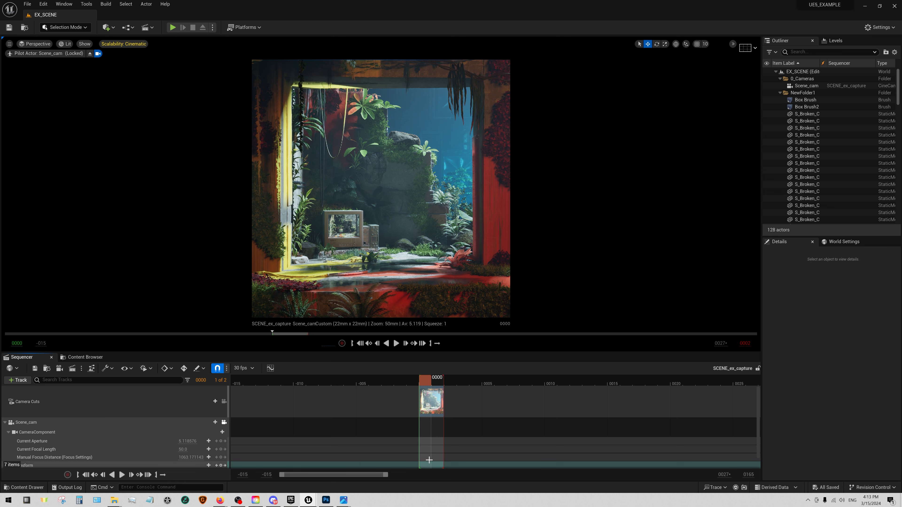
left_click(73, 369)
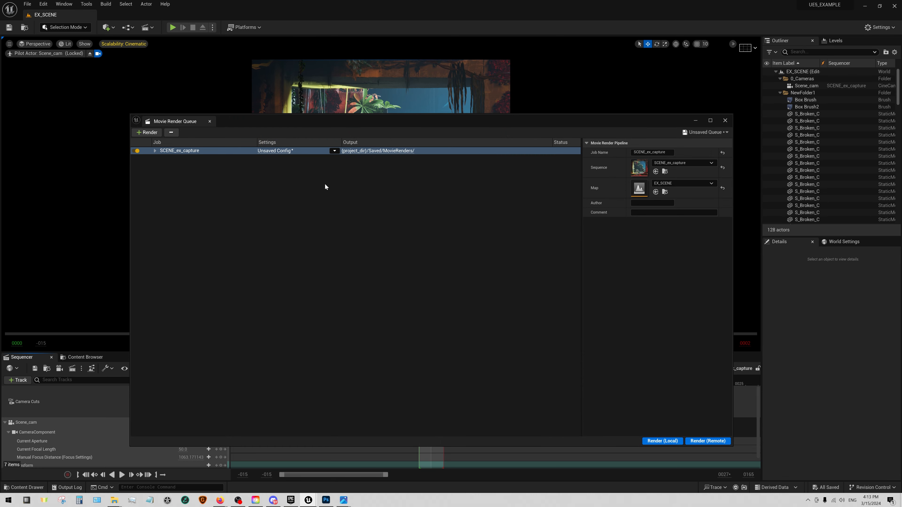
left_click_drag(272, 120, 306, 120)
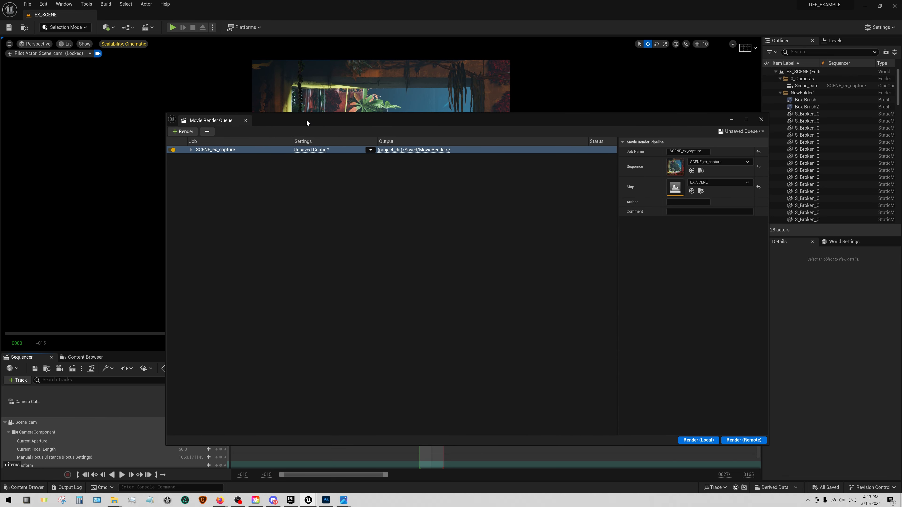